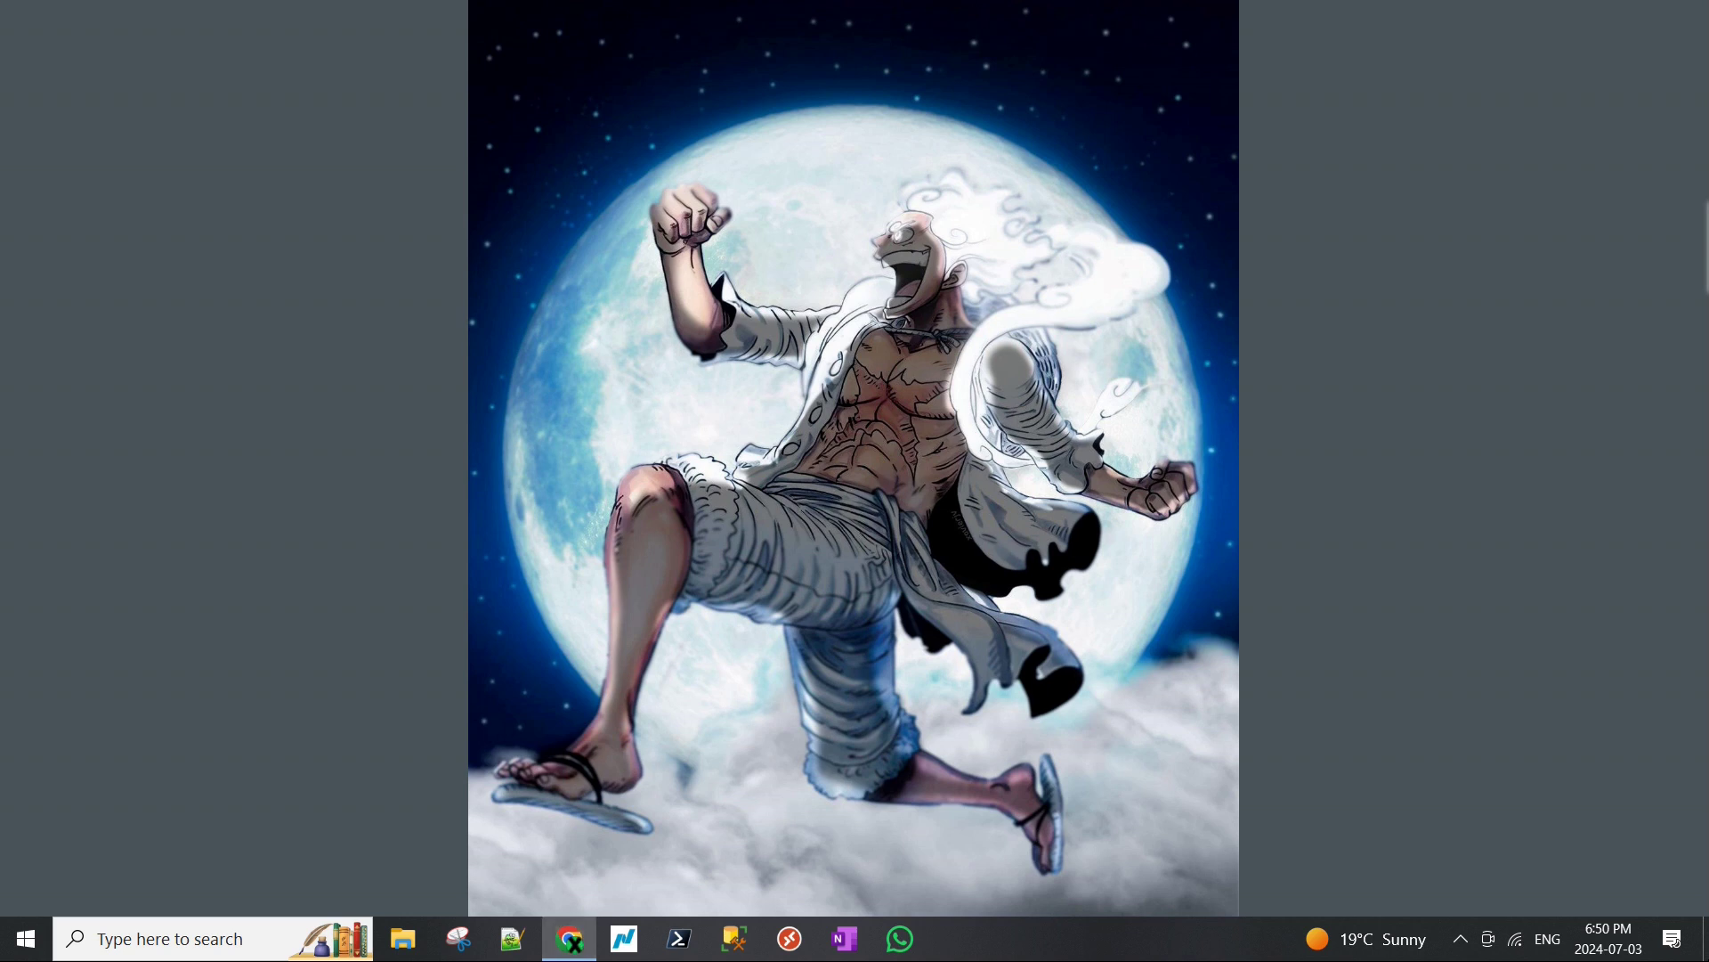
Maximize the incognito window and go to portal.microsoft.com.
left_click(569, 939)
double_click(506, 77)
type("port")
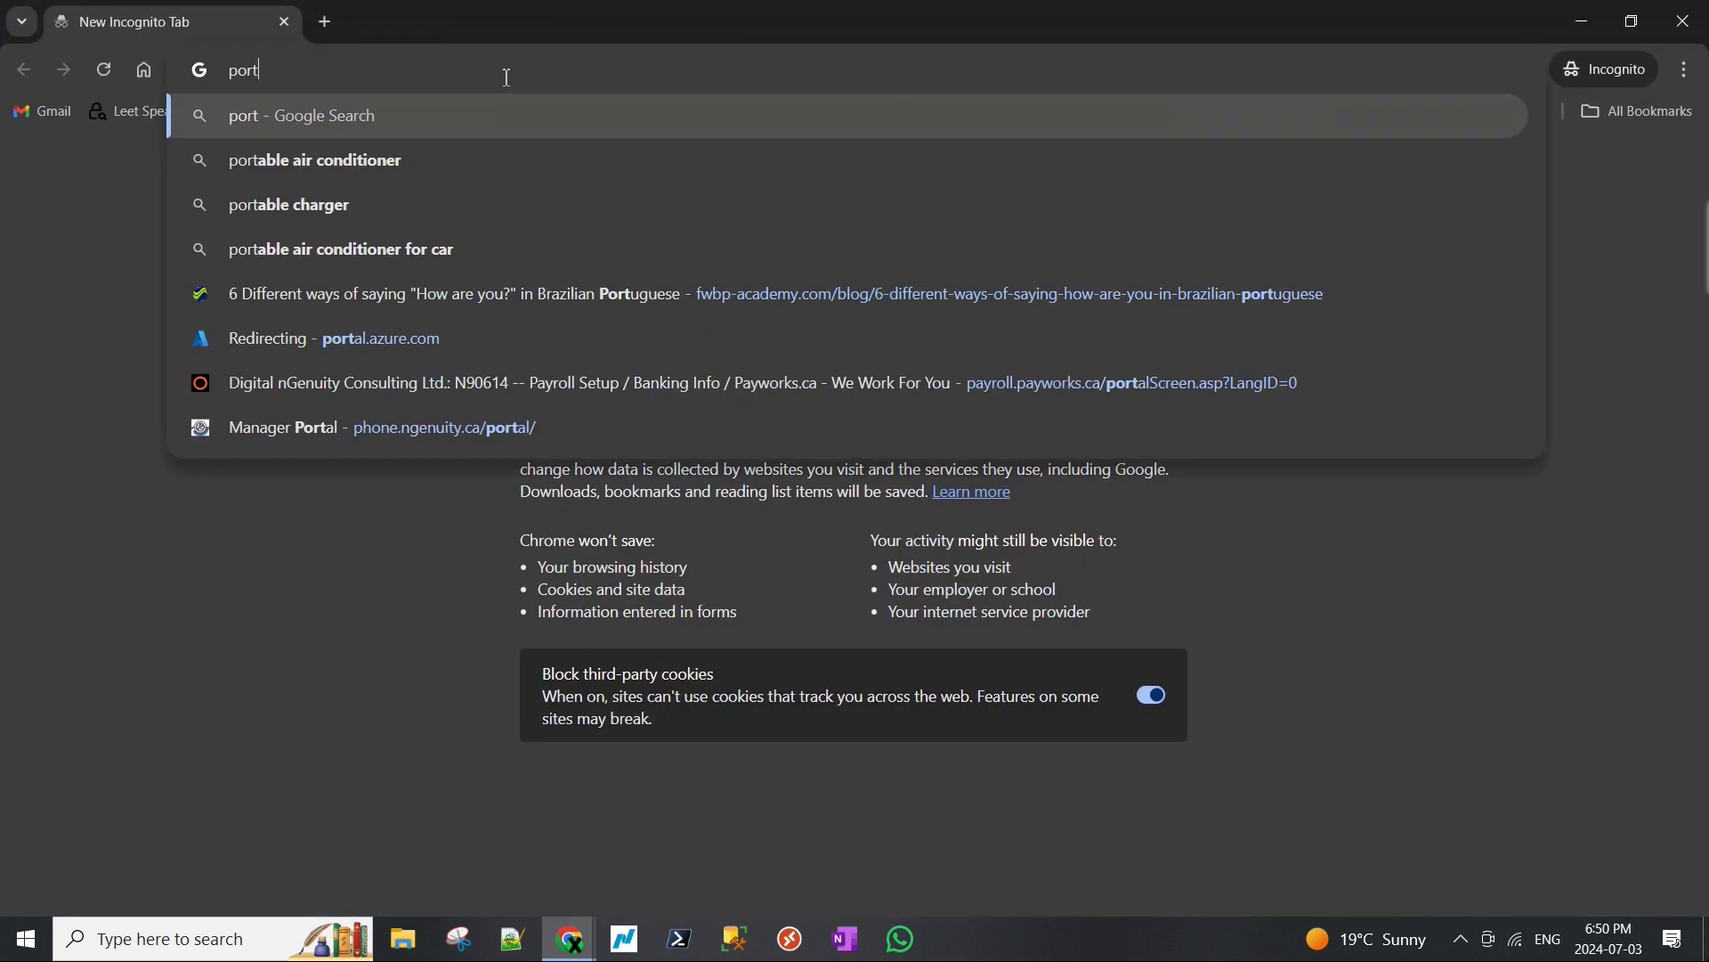
type("al")
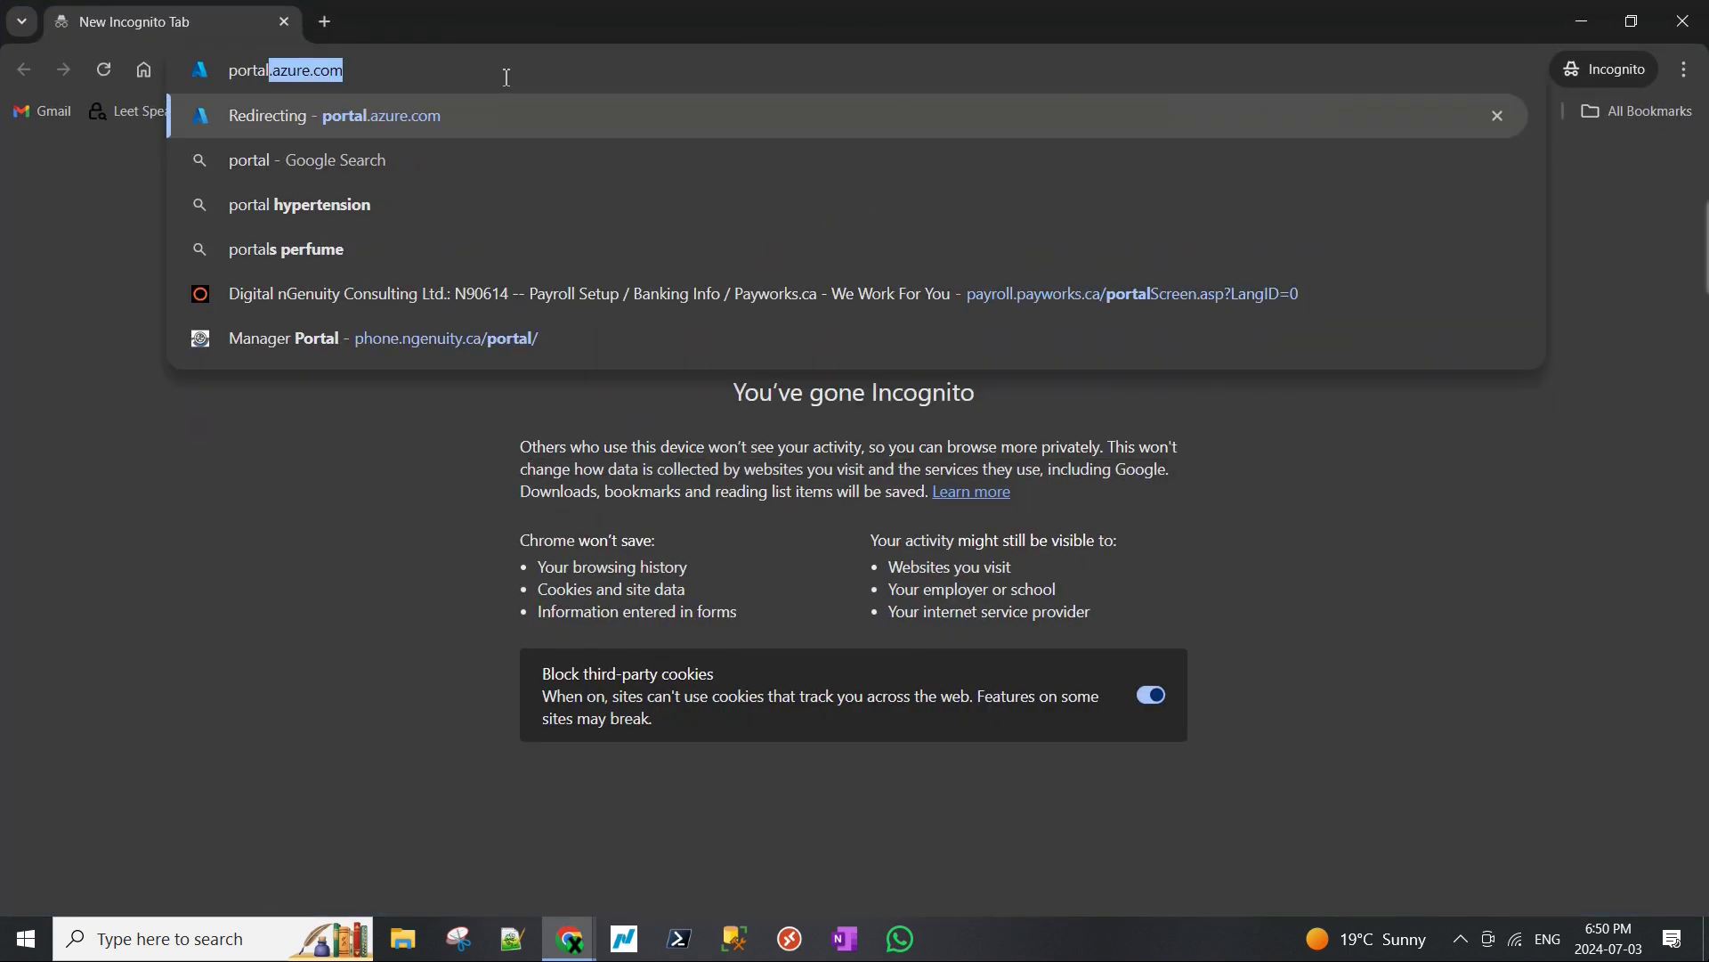
type(".")
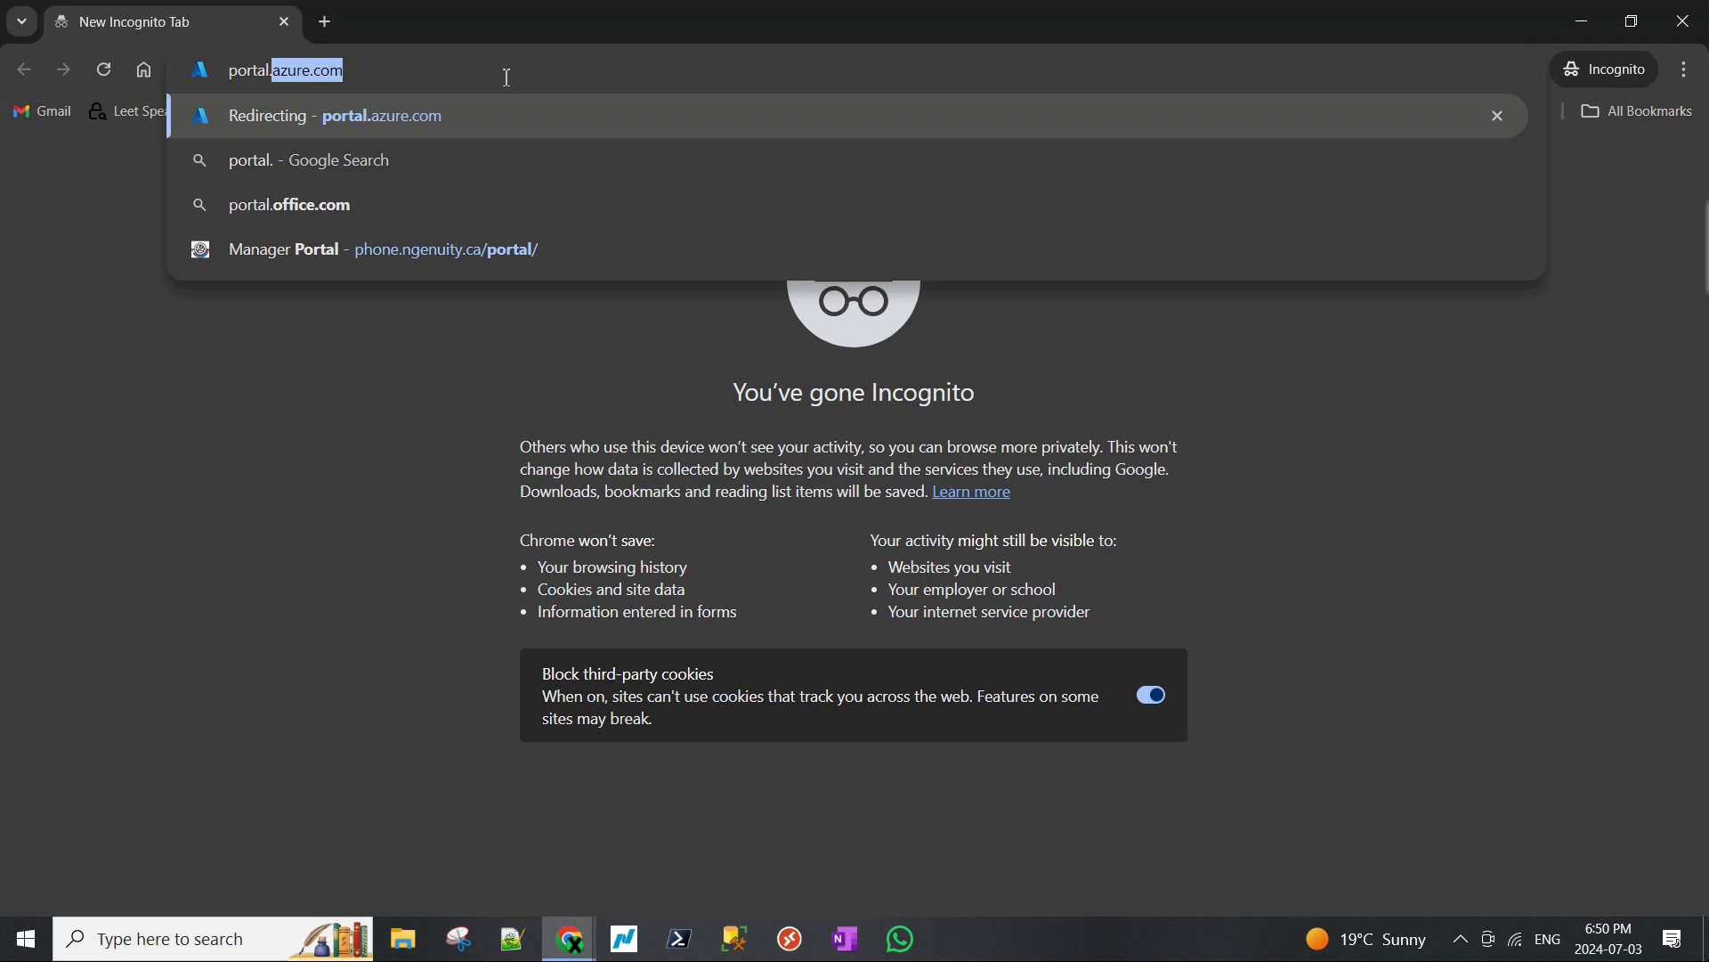
type("mic")
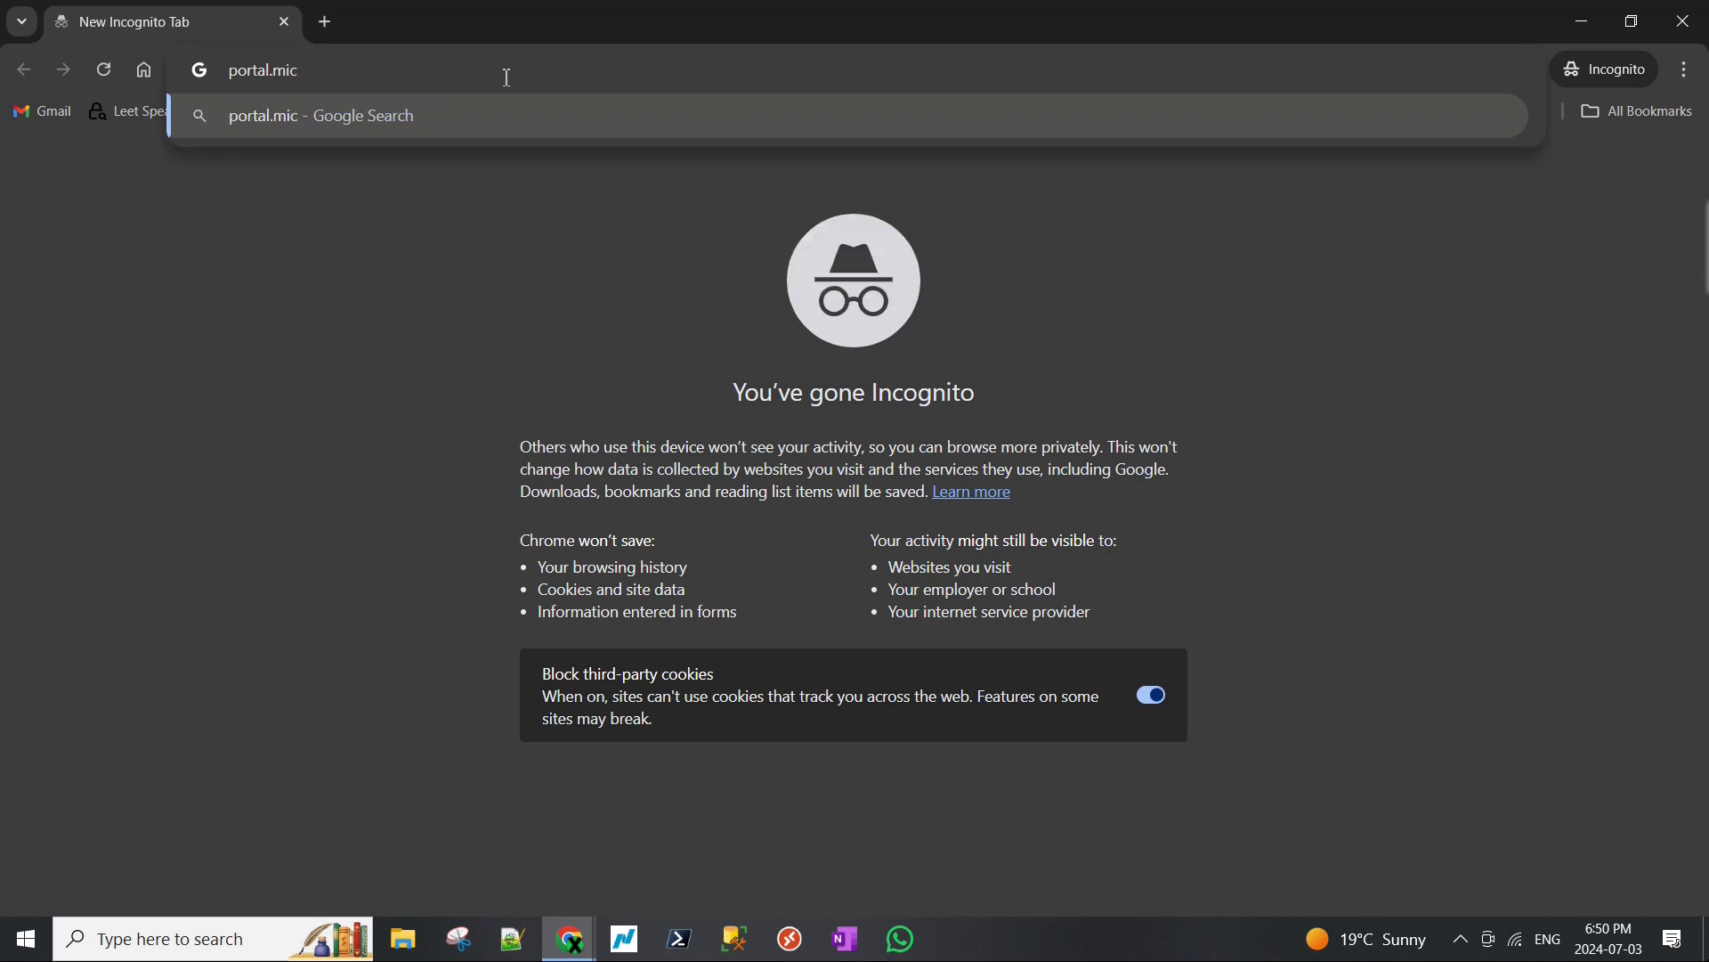
key("BackSpace")
type("crosoft.co")
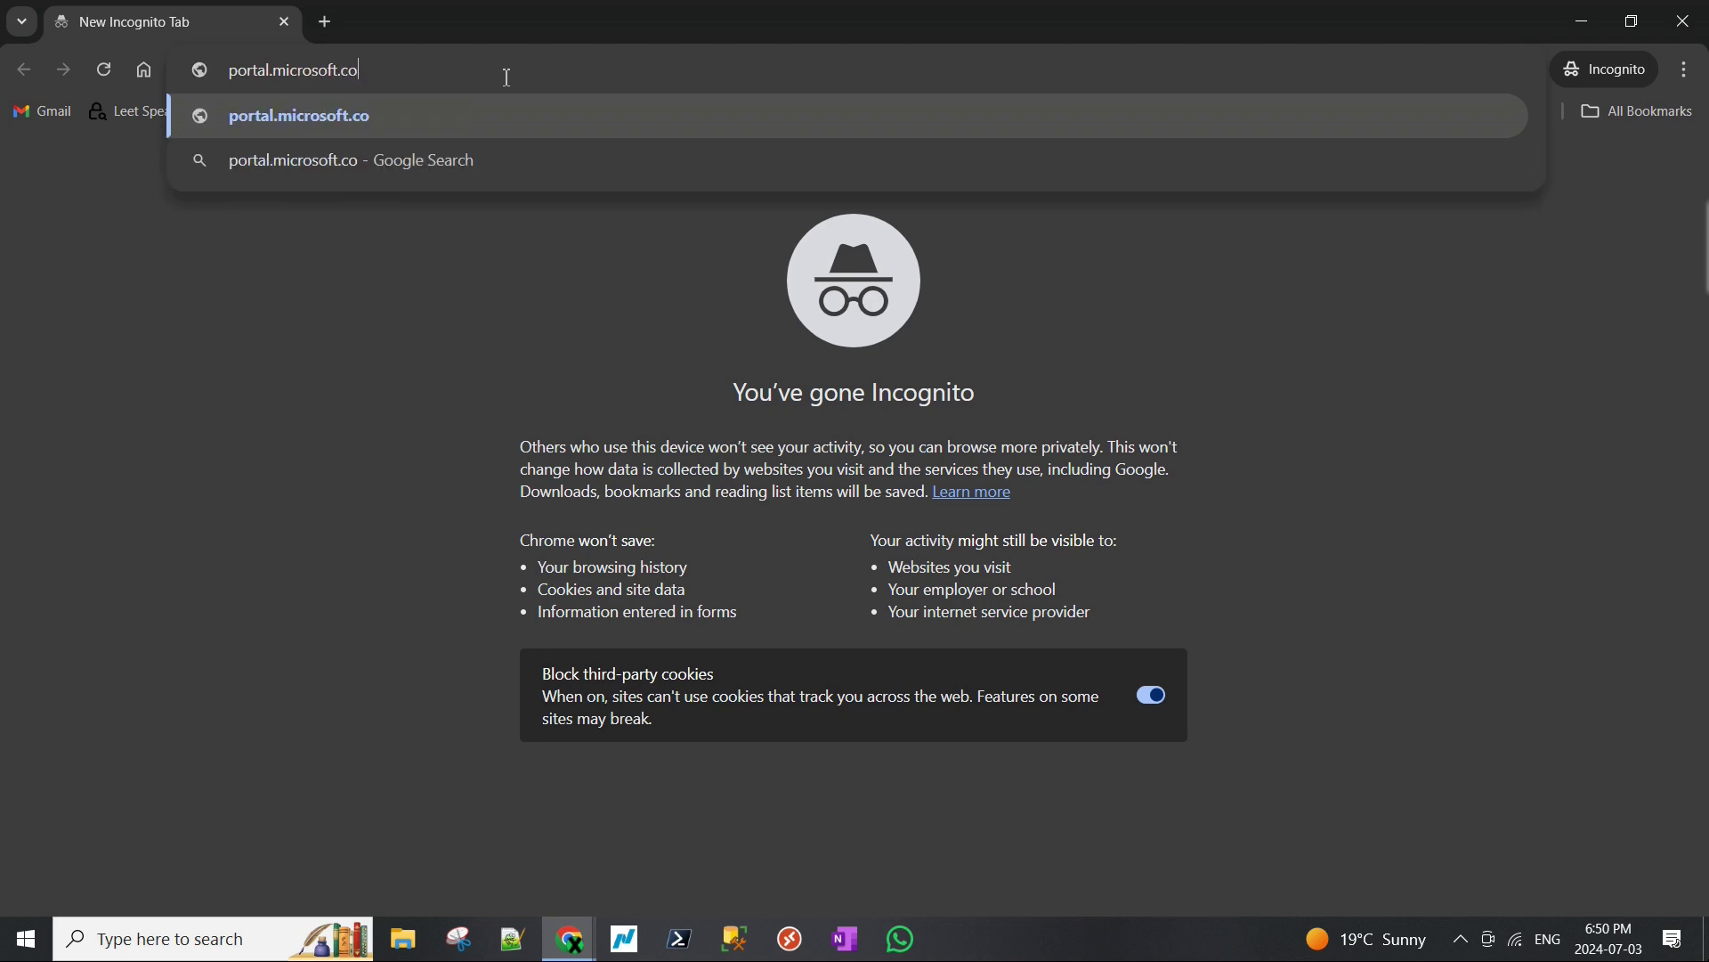
type("m")
key("Return")
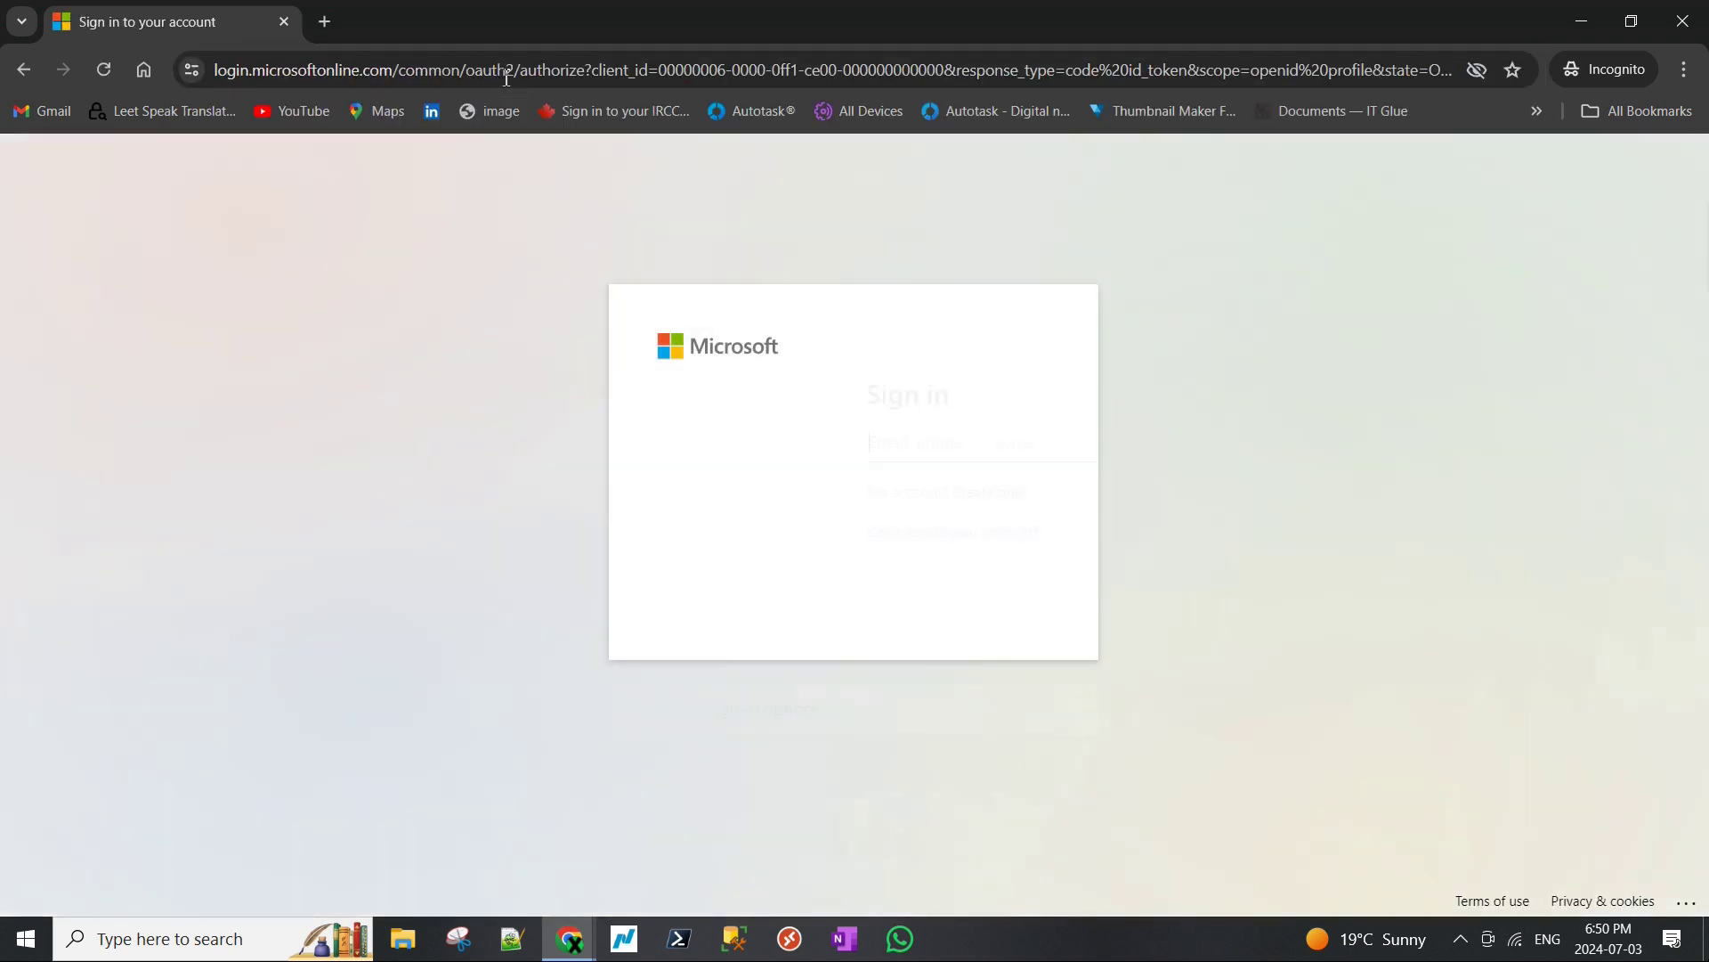
Sign in with the saved admin account and its autofilled password.
left_click(780, 454)
left_click(941, 623)
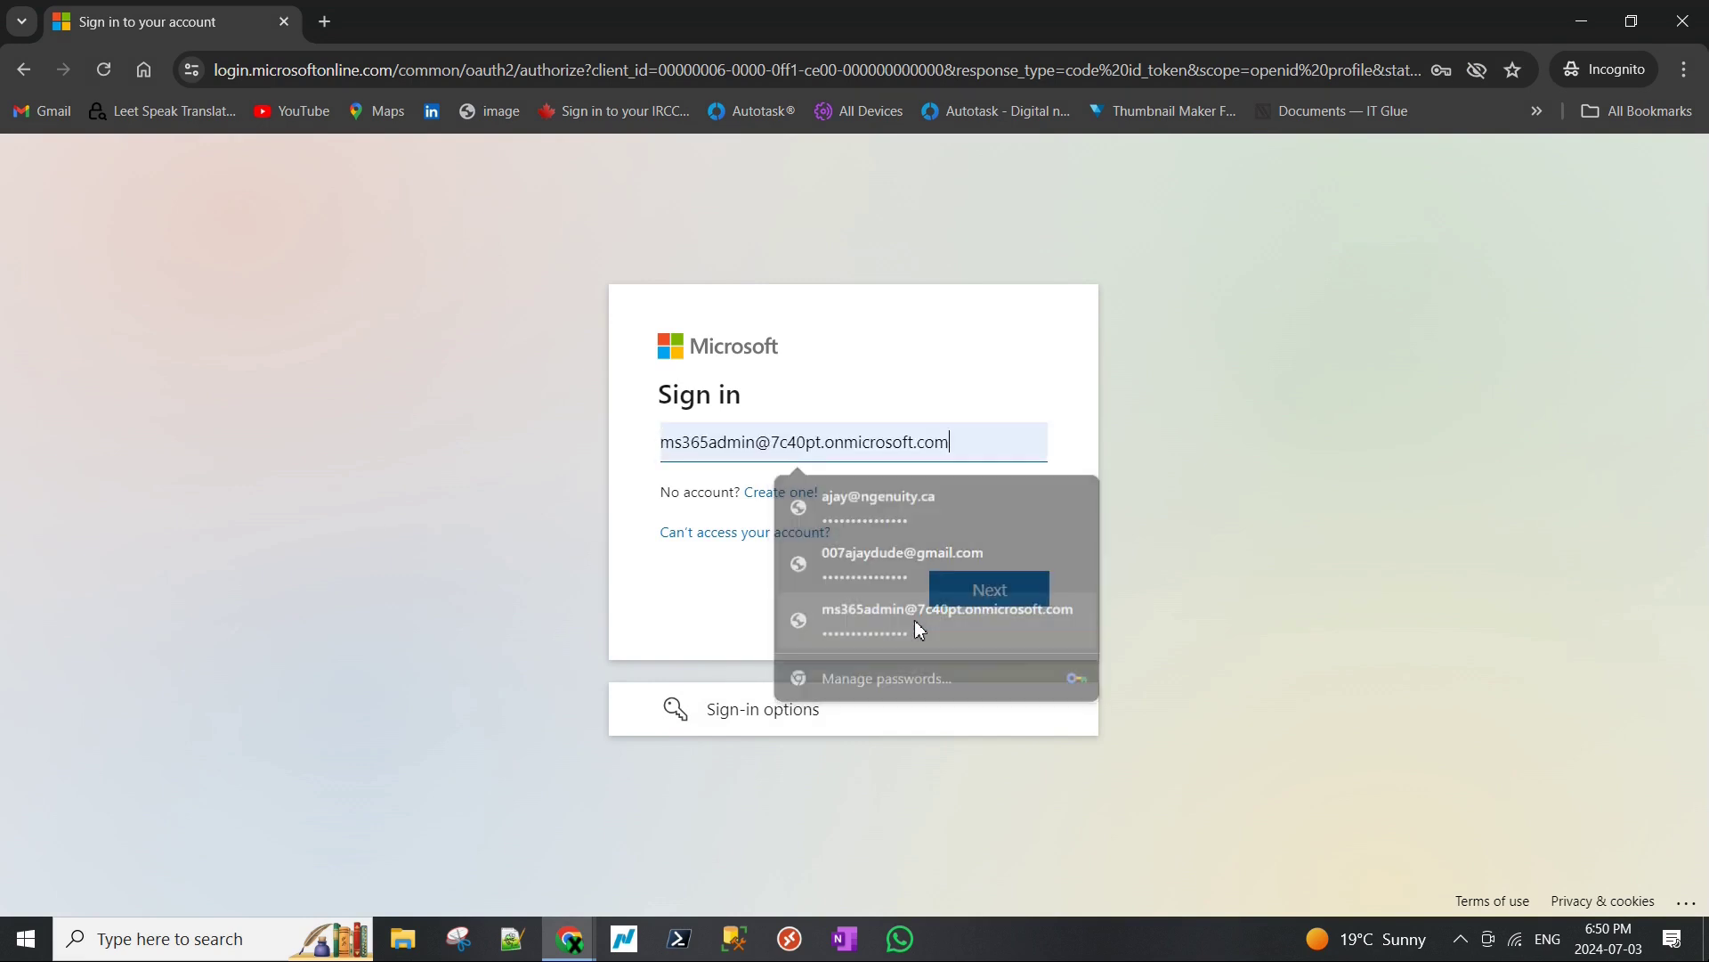
left_click(998, 596)
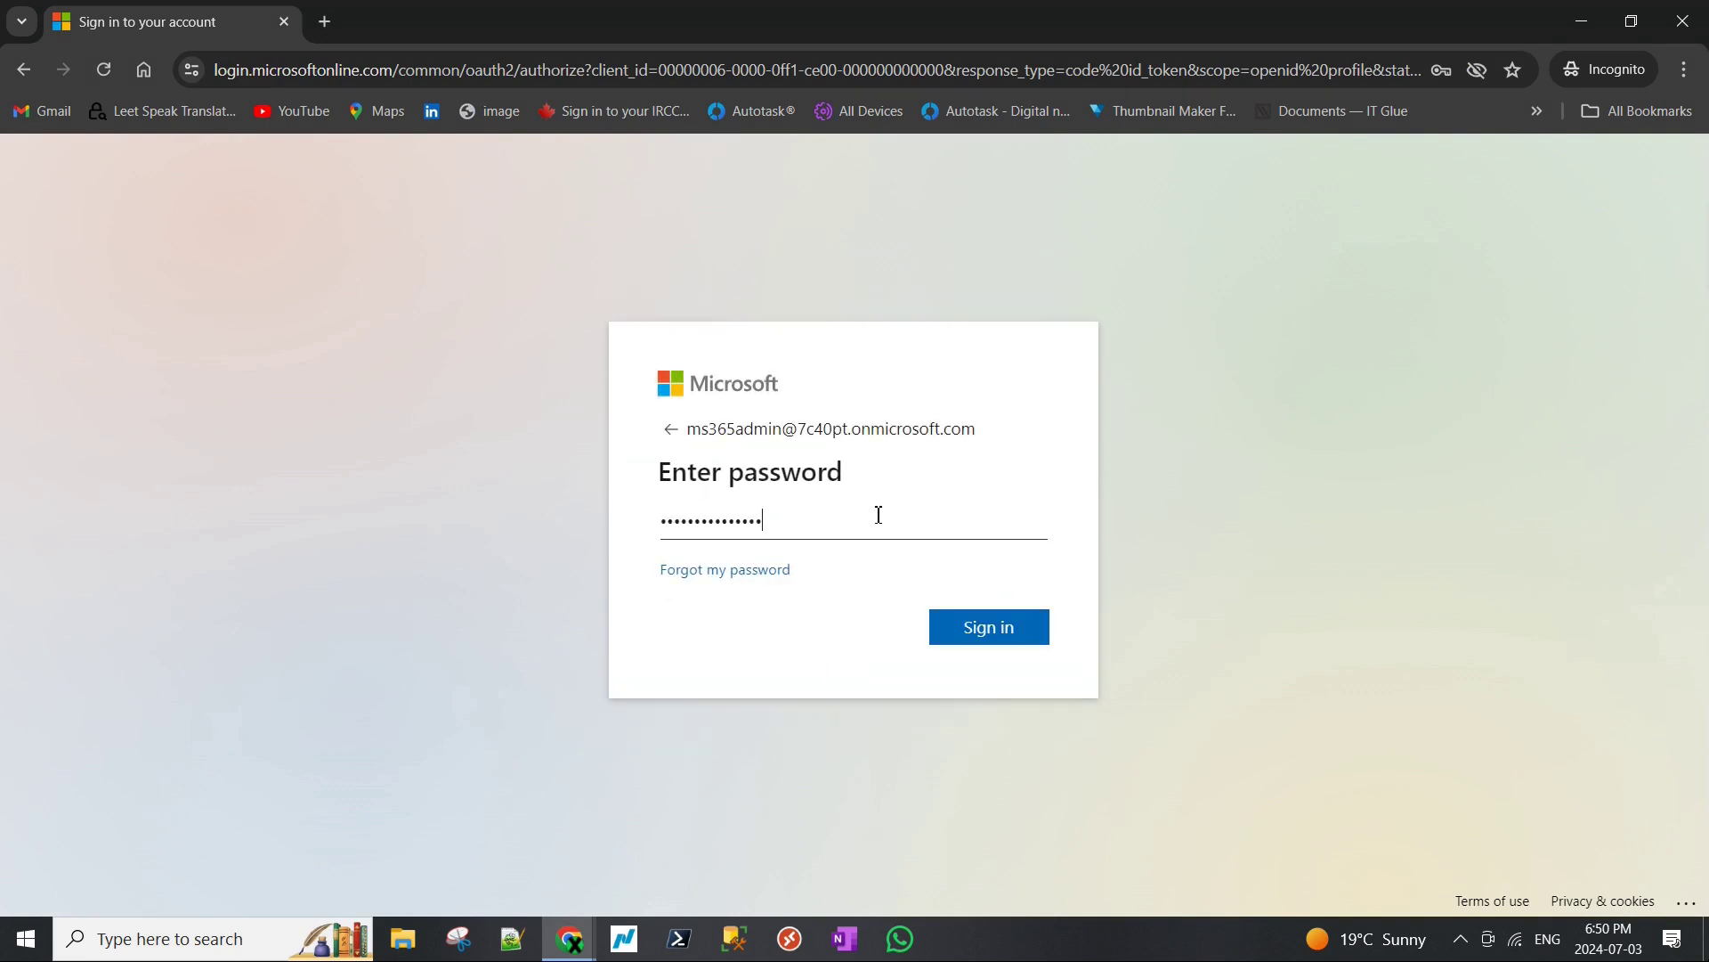
left_click(1001, 639)
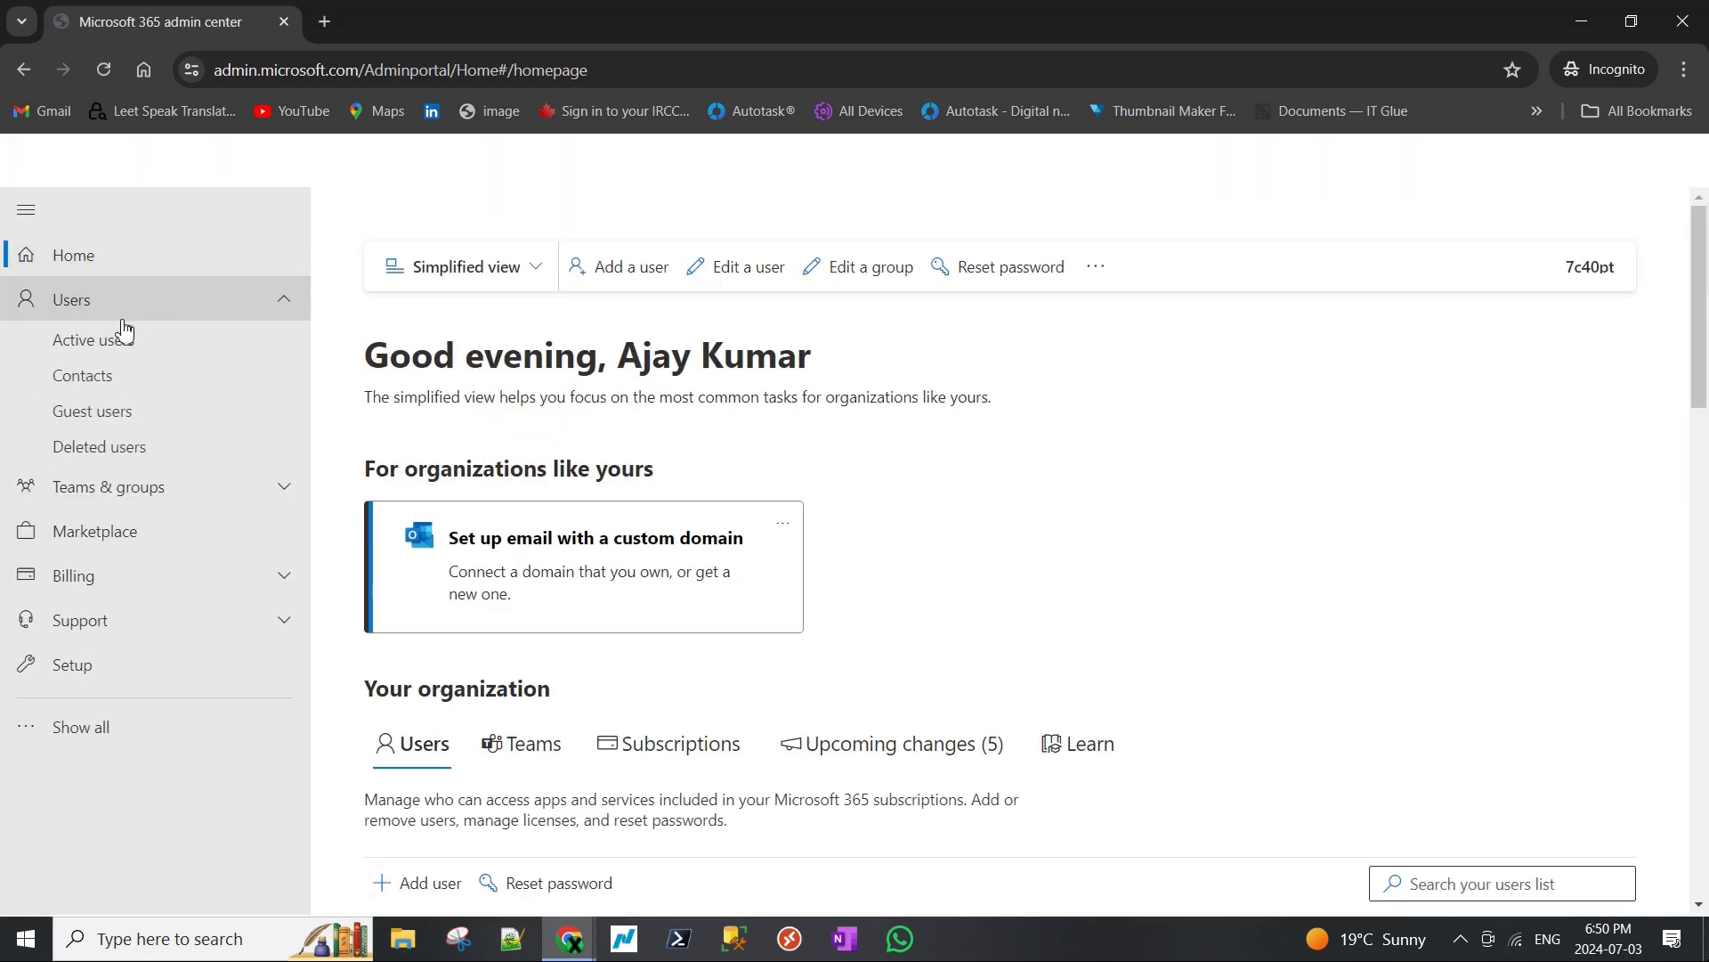
Open the Active users page and scroll through the user list.
left_click(114, 339)
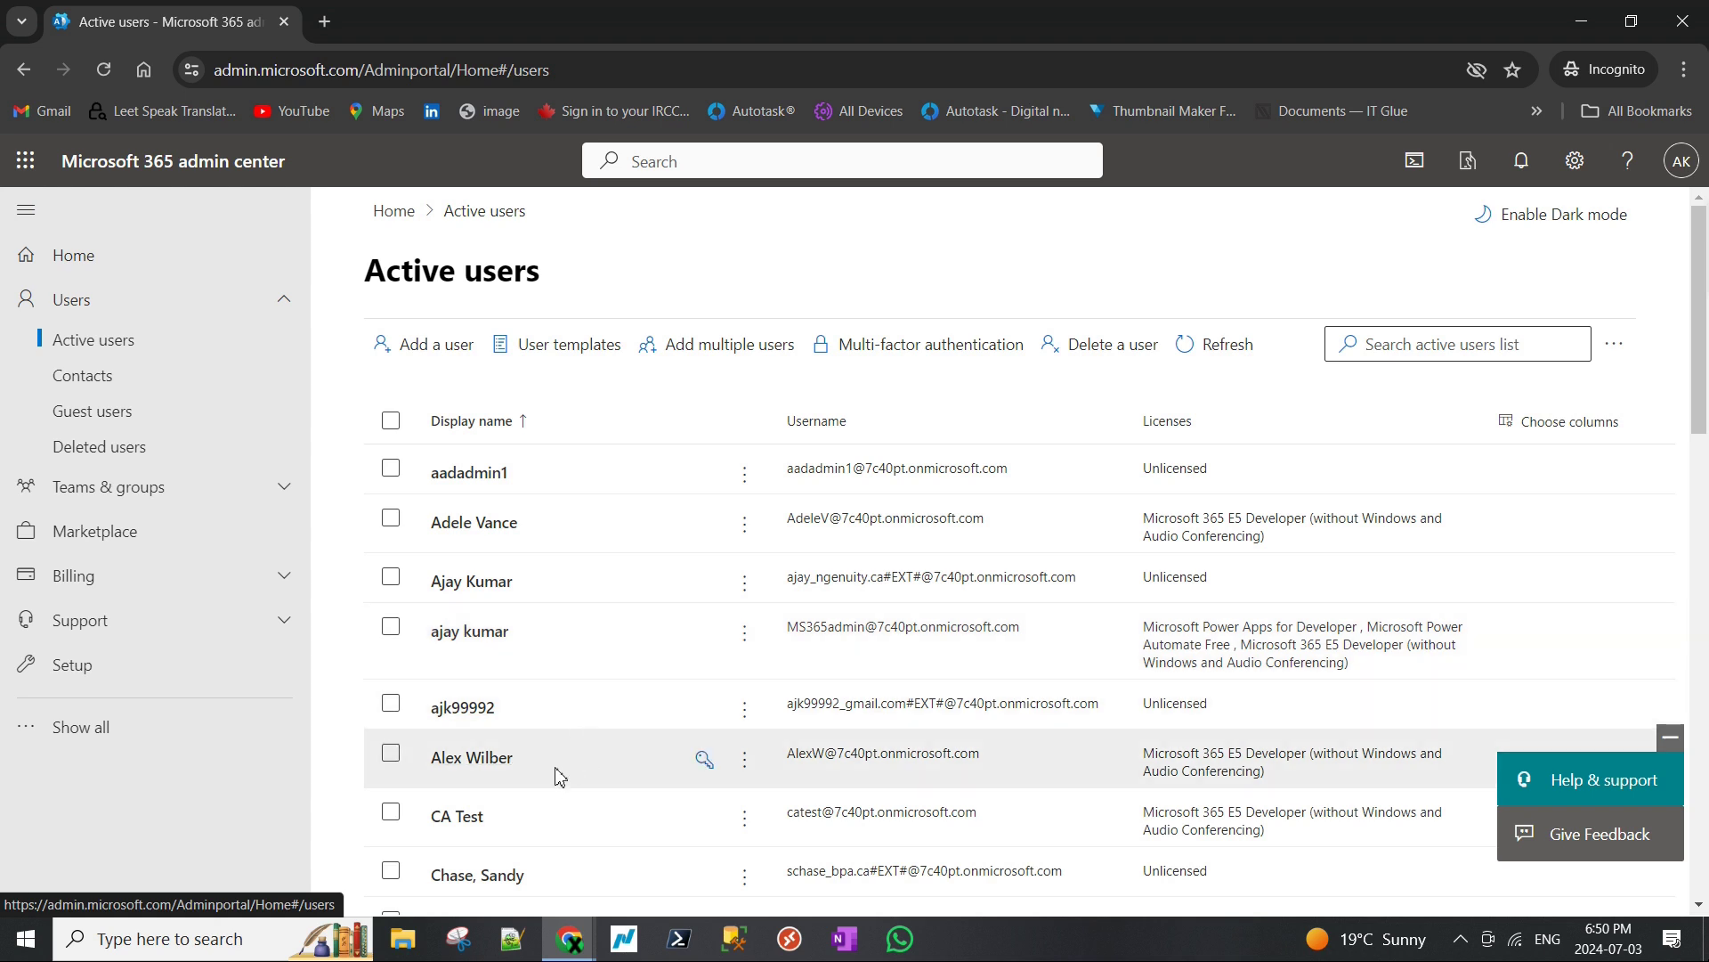
scroll(558, 780, "down", 2)
scroll(521, 628, "up", 1)
scroll(534, 605, "down", 1)
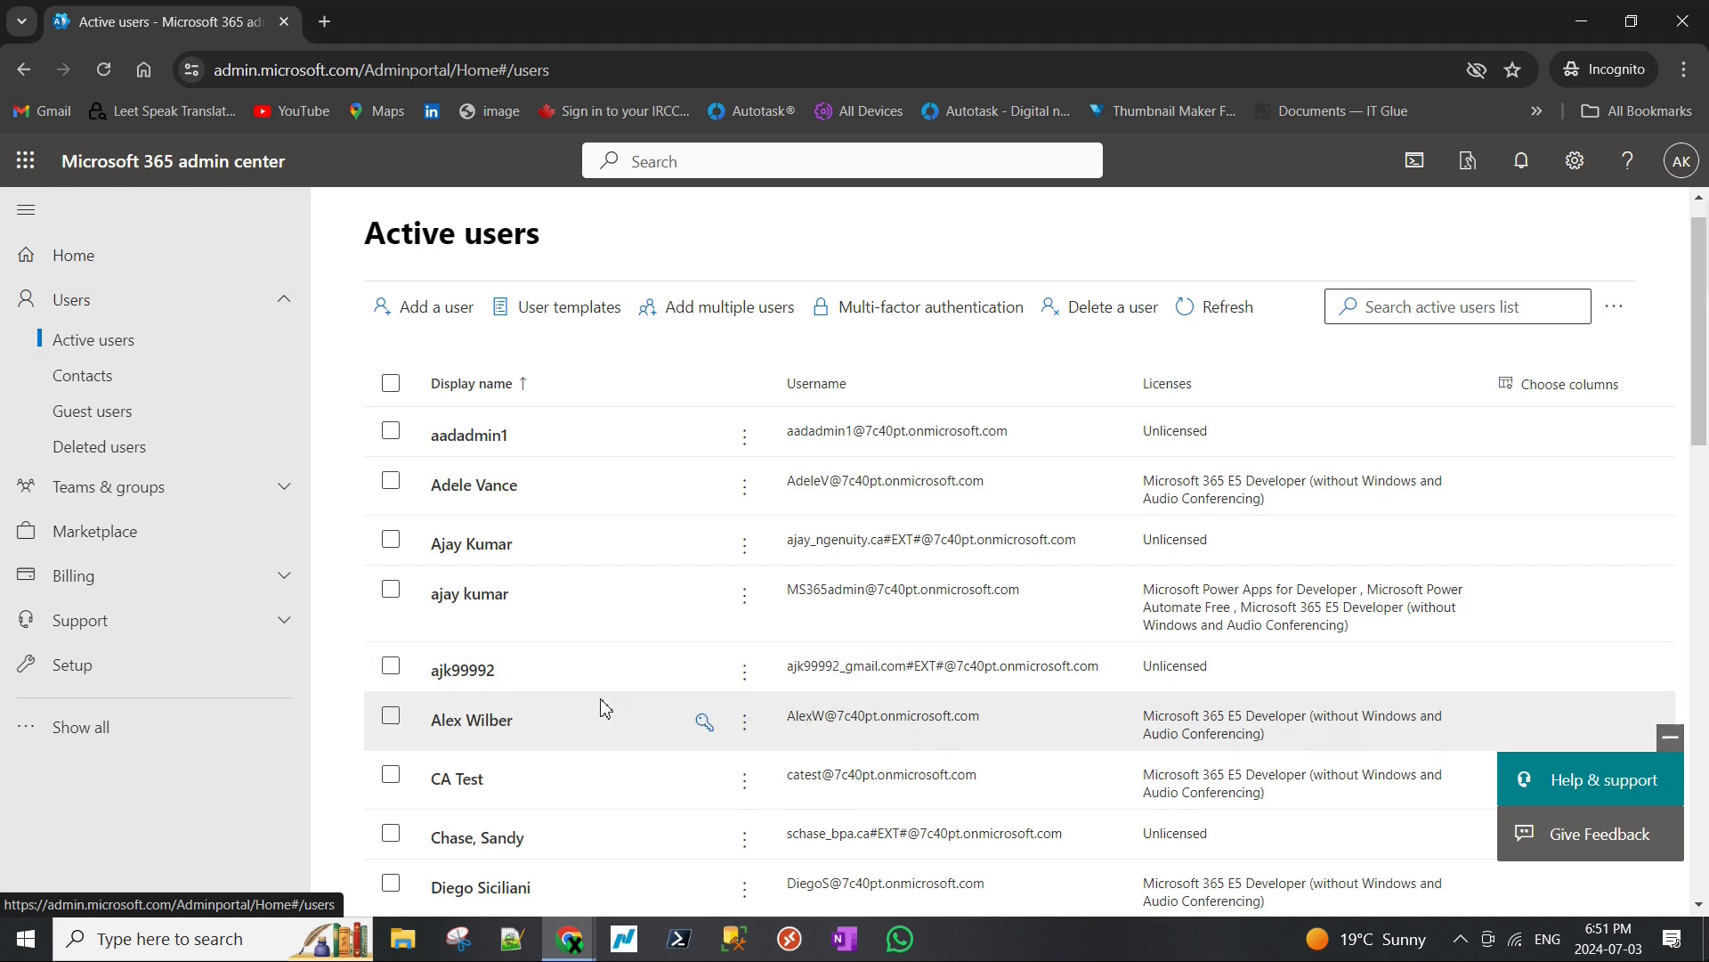
Open the delegated user's details and view the Mail tab showing 5.124MB of 100GB used.
left_click(560, 735)
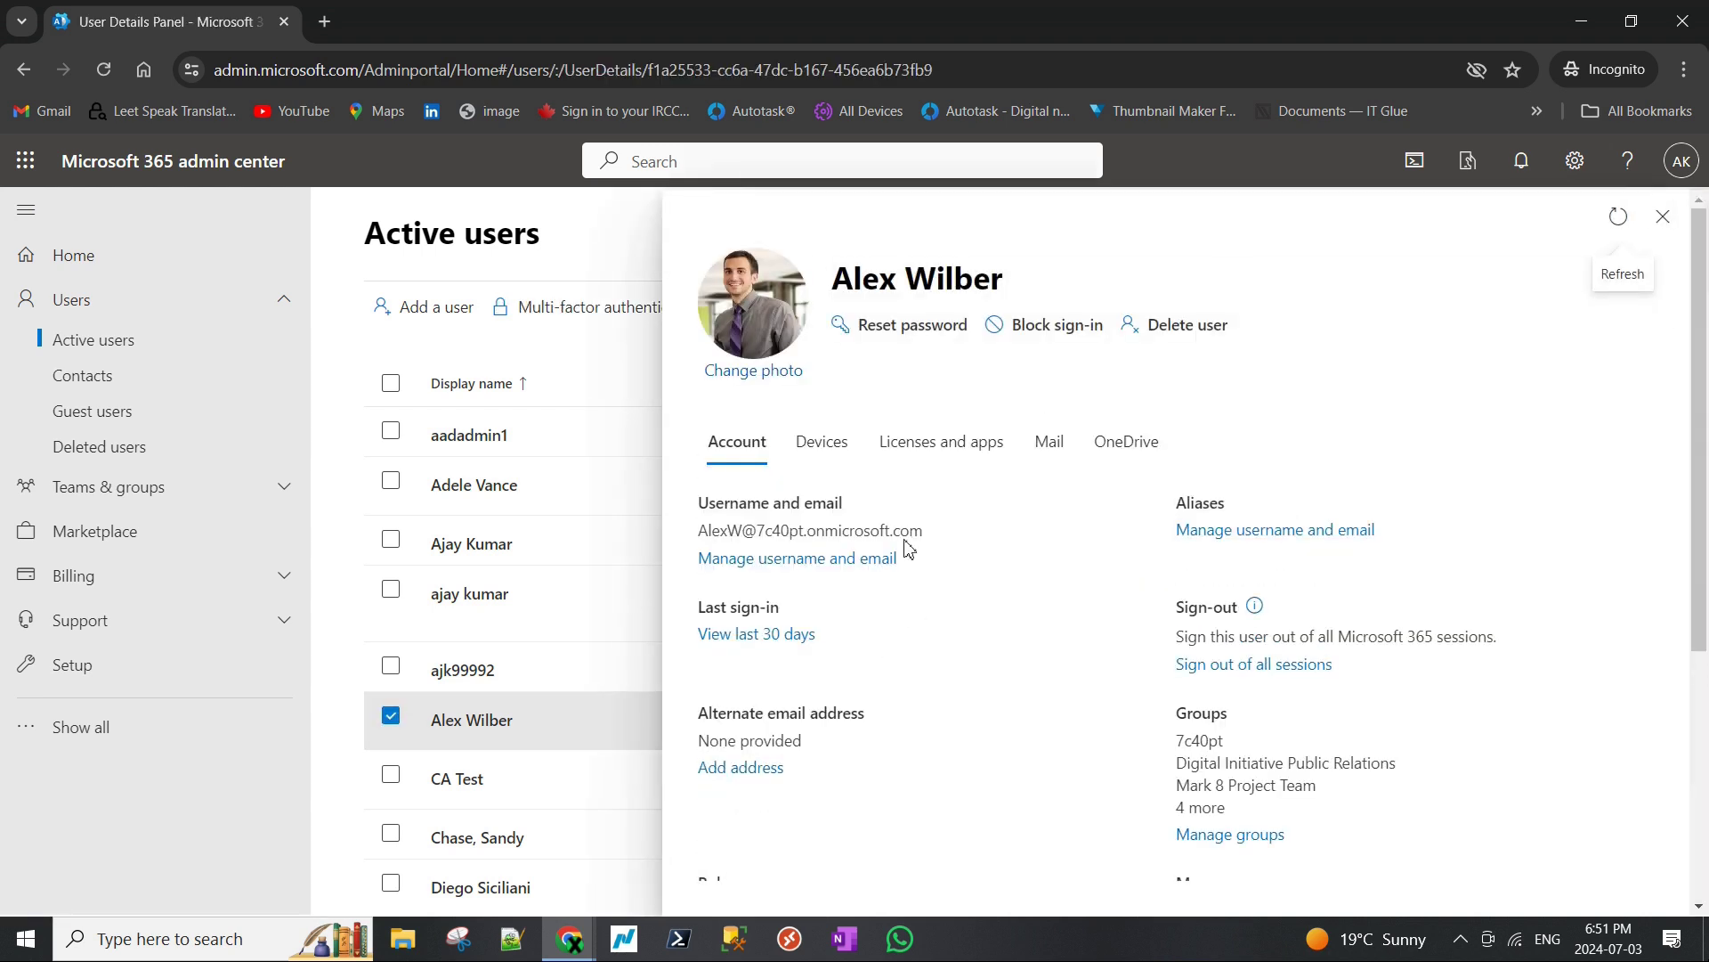
left_click_drag(991, 278, 880, 278)
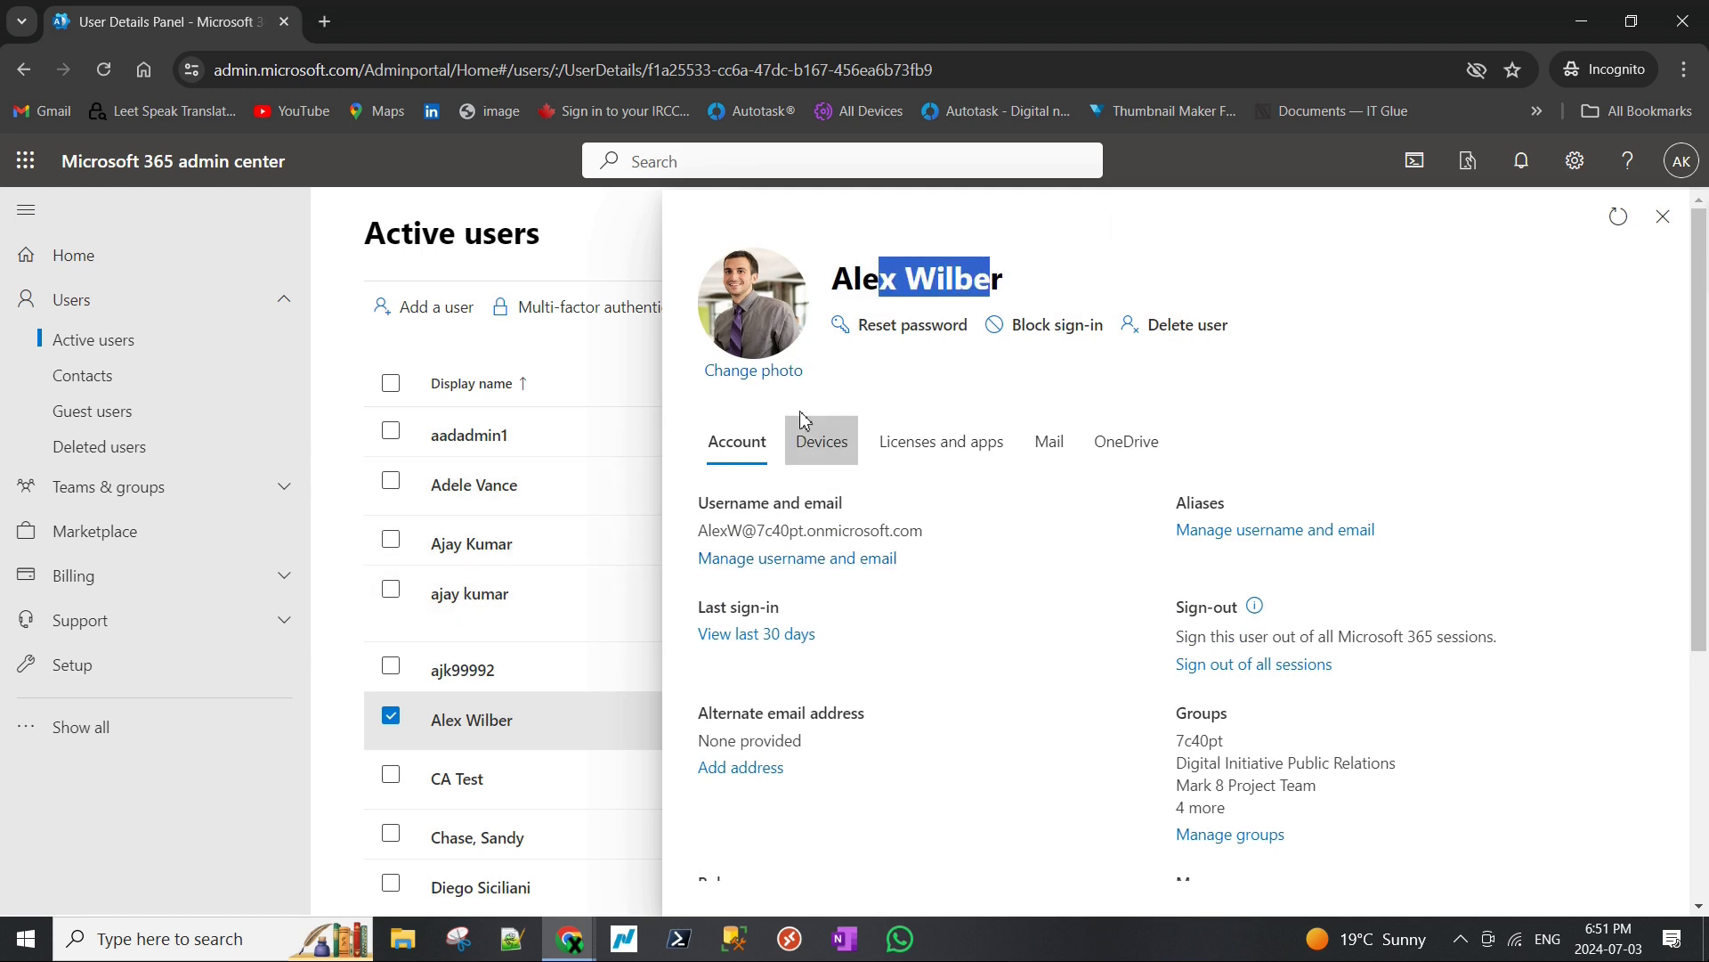
double_click(909, 285)
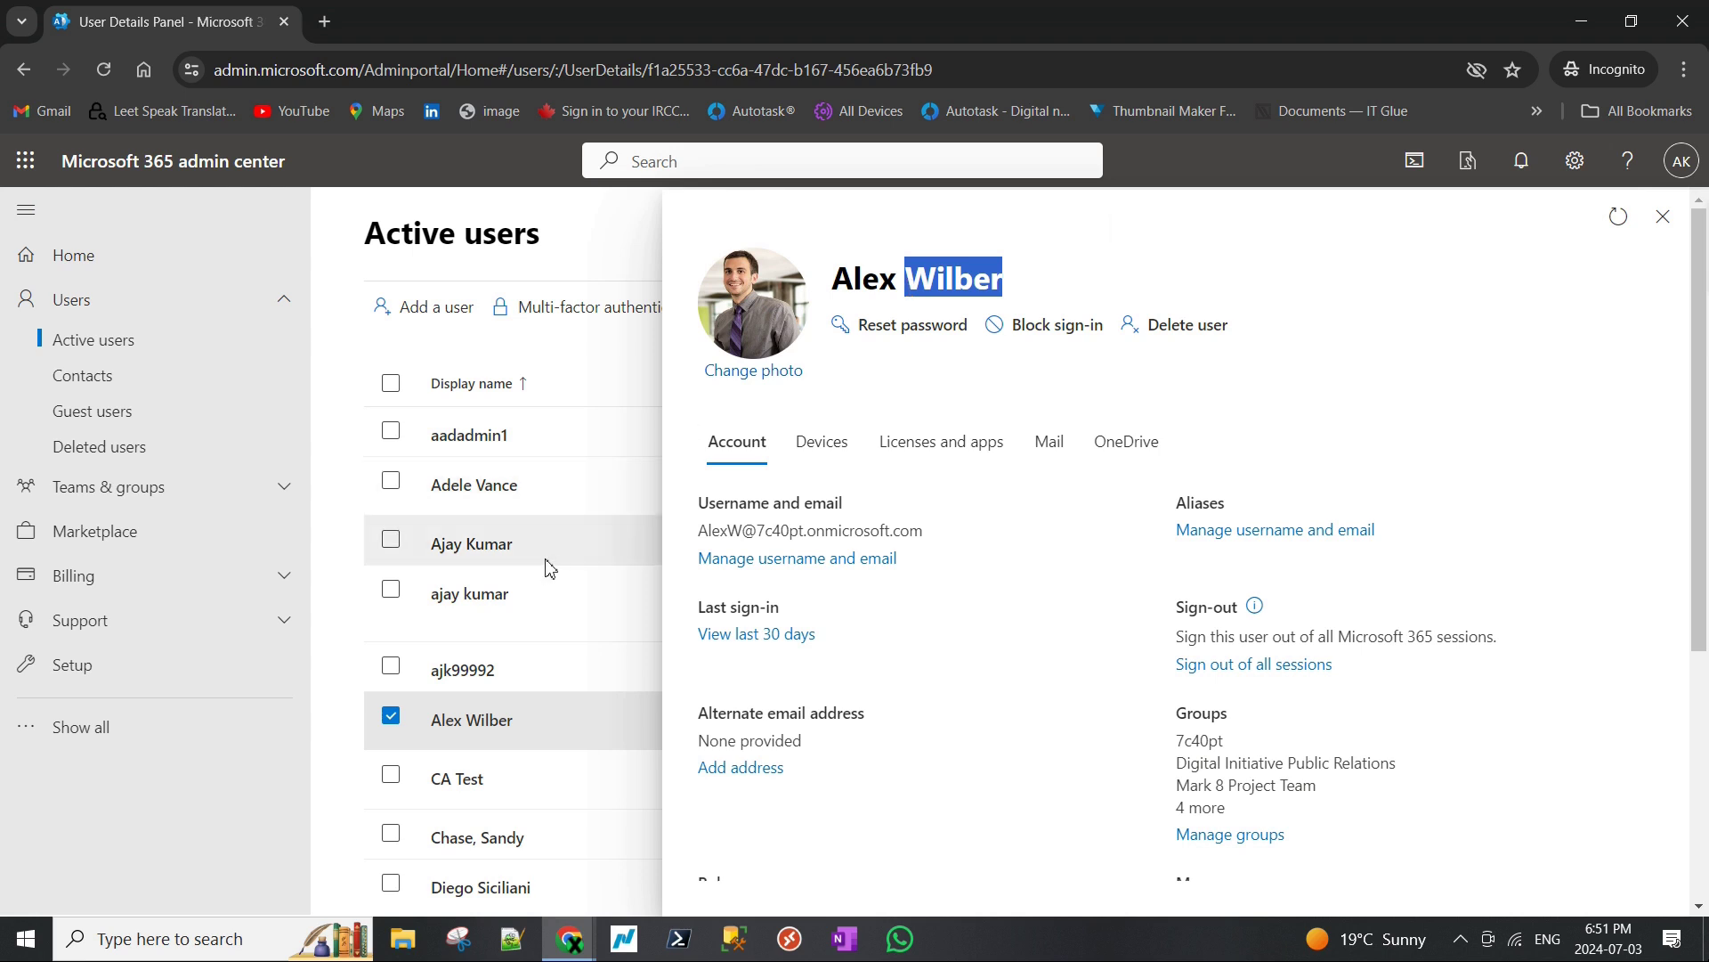
left_click(1065, 441)
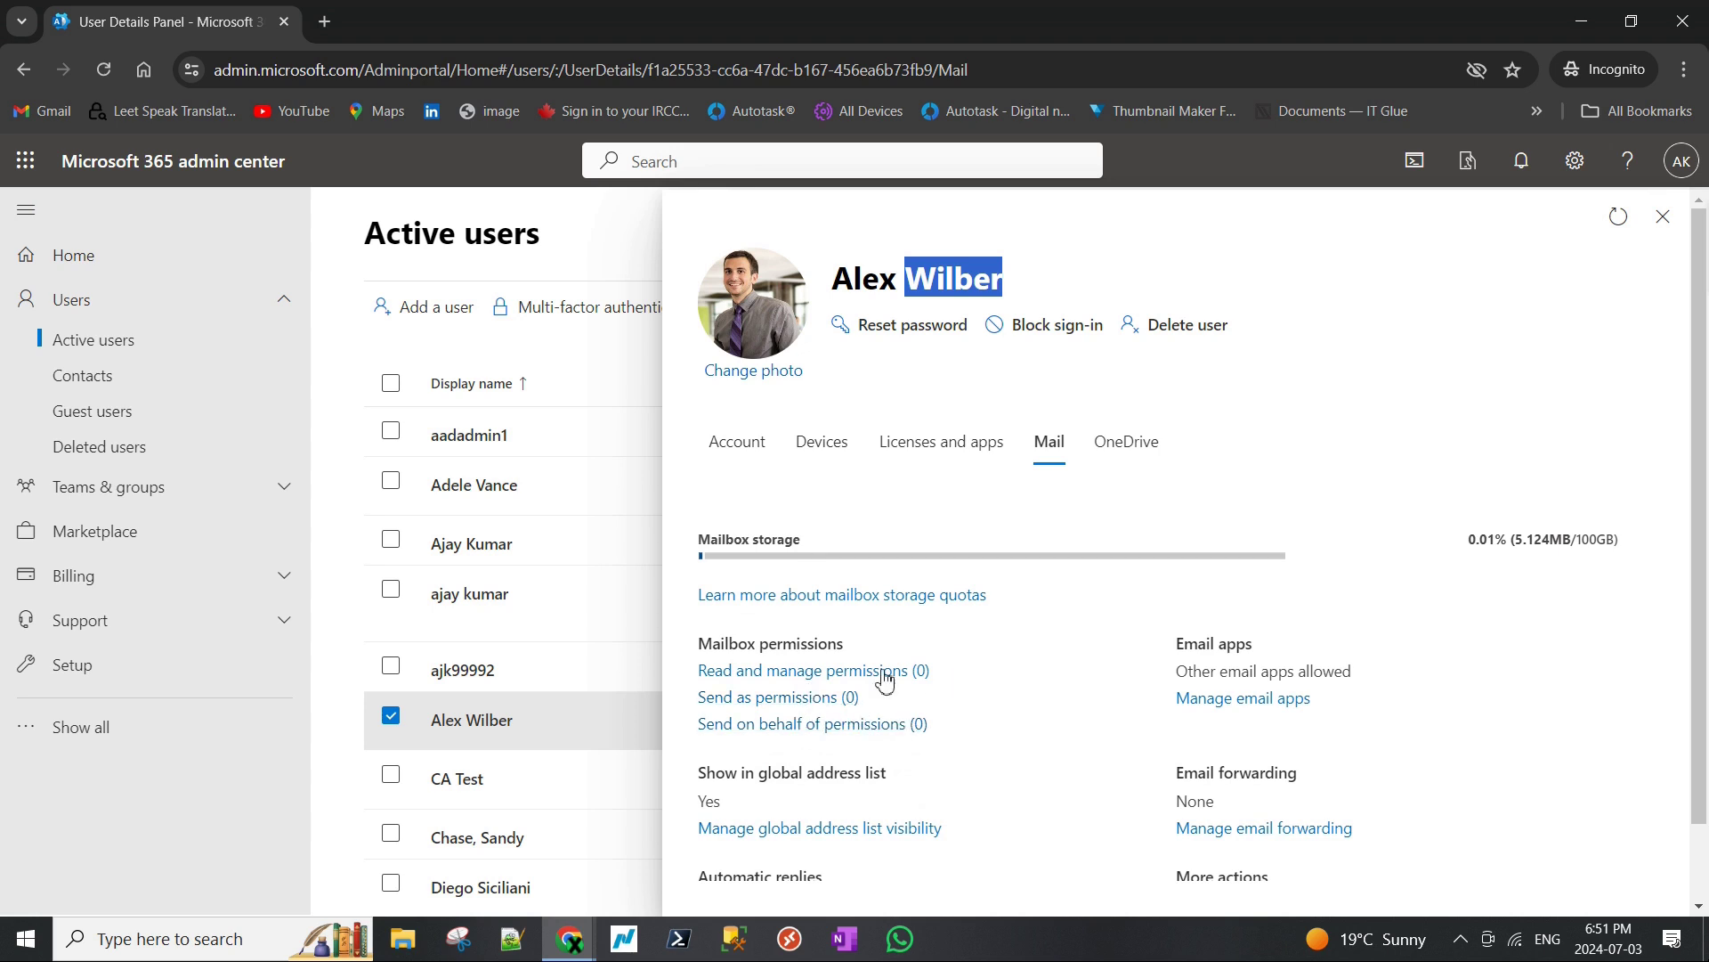
scroll(806, 494, "down", 1)
left_click(931, 274)
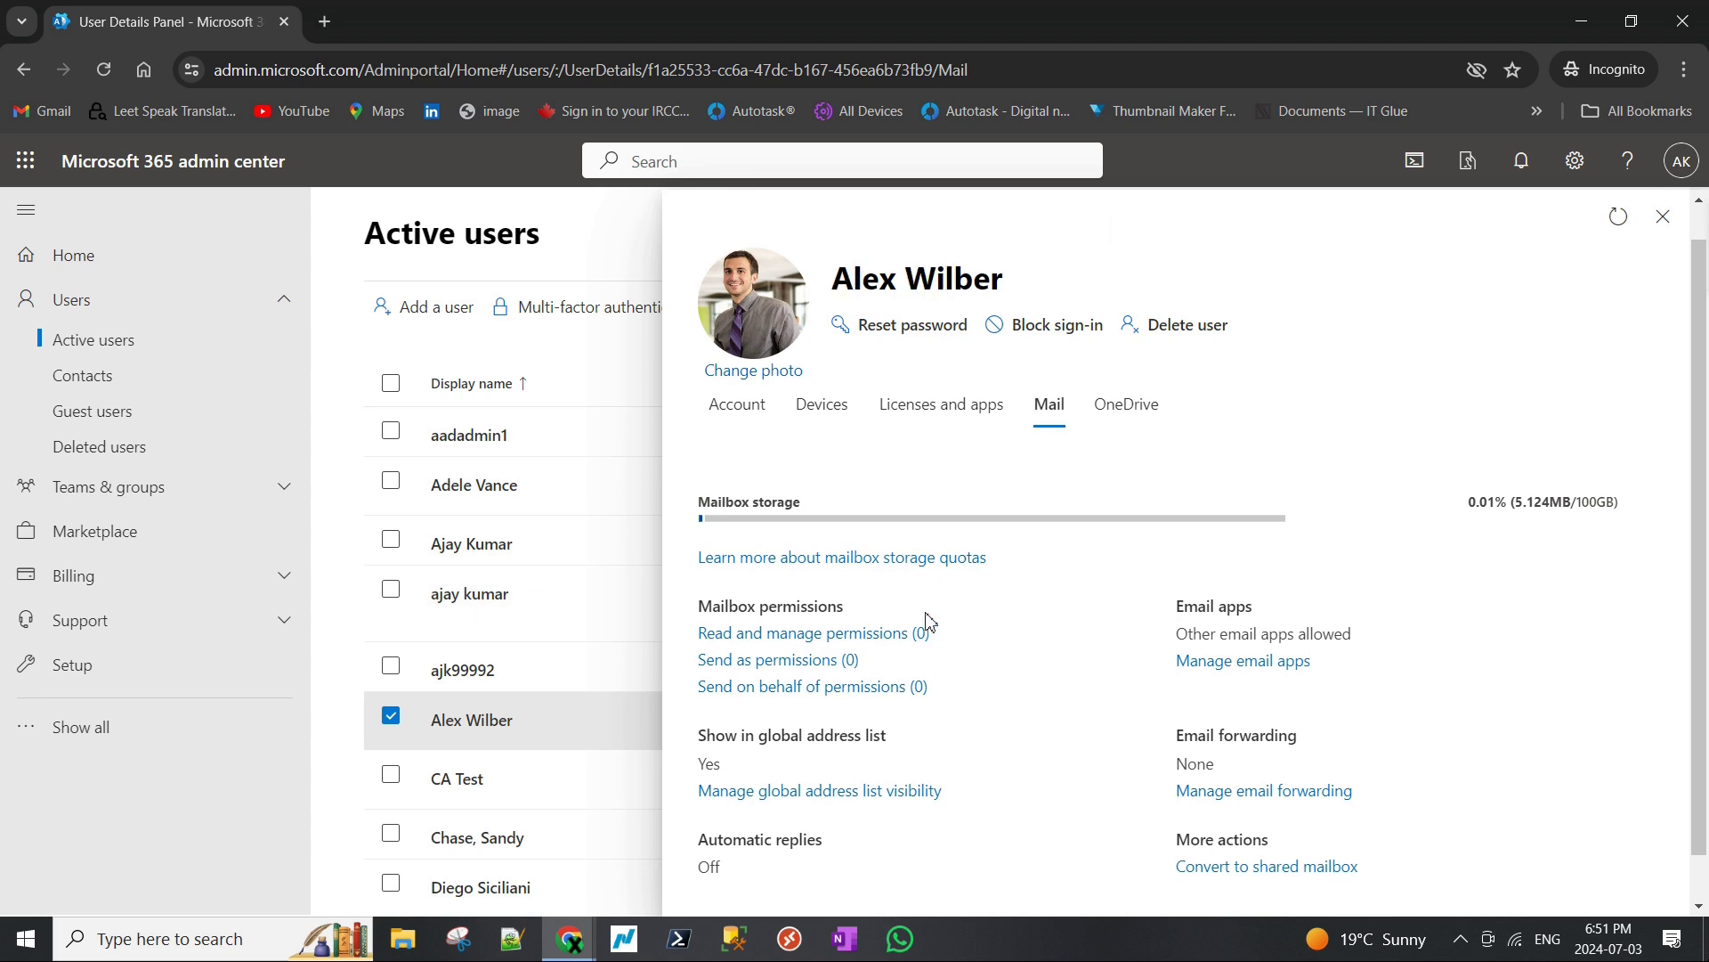
Search for the admin account by name and grant it Read and manage permission on the mailbox.
left_click(882, 633)
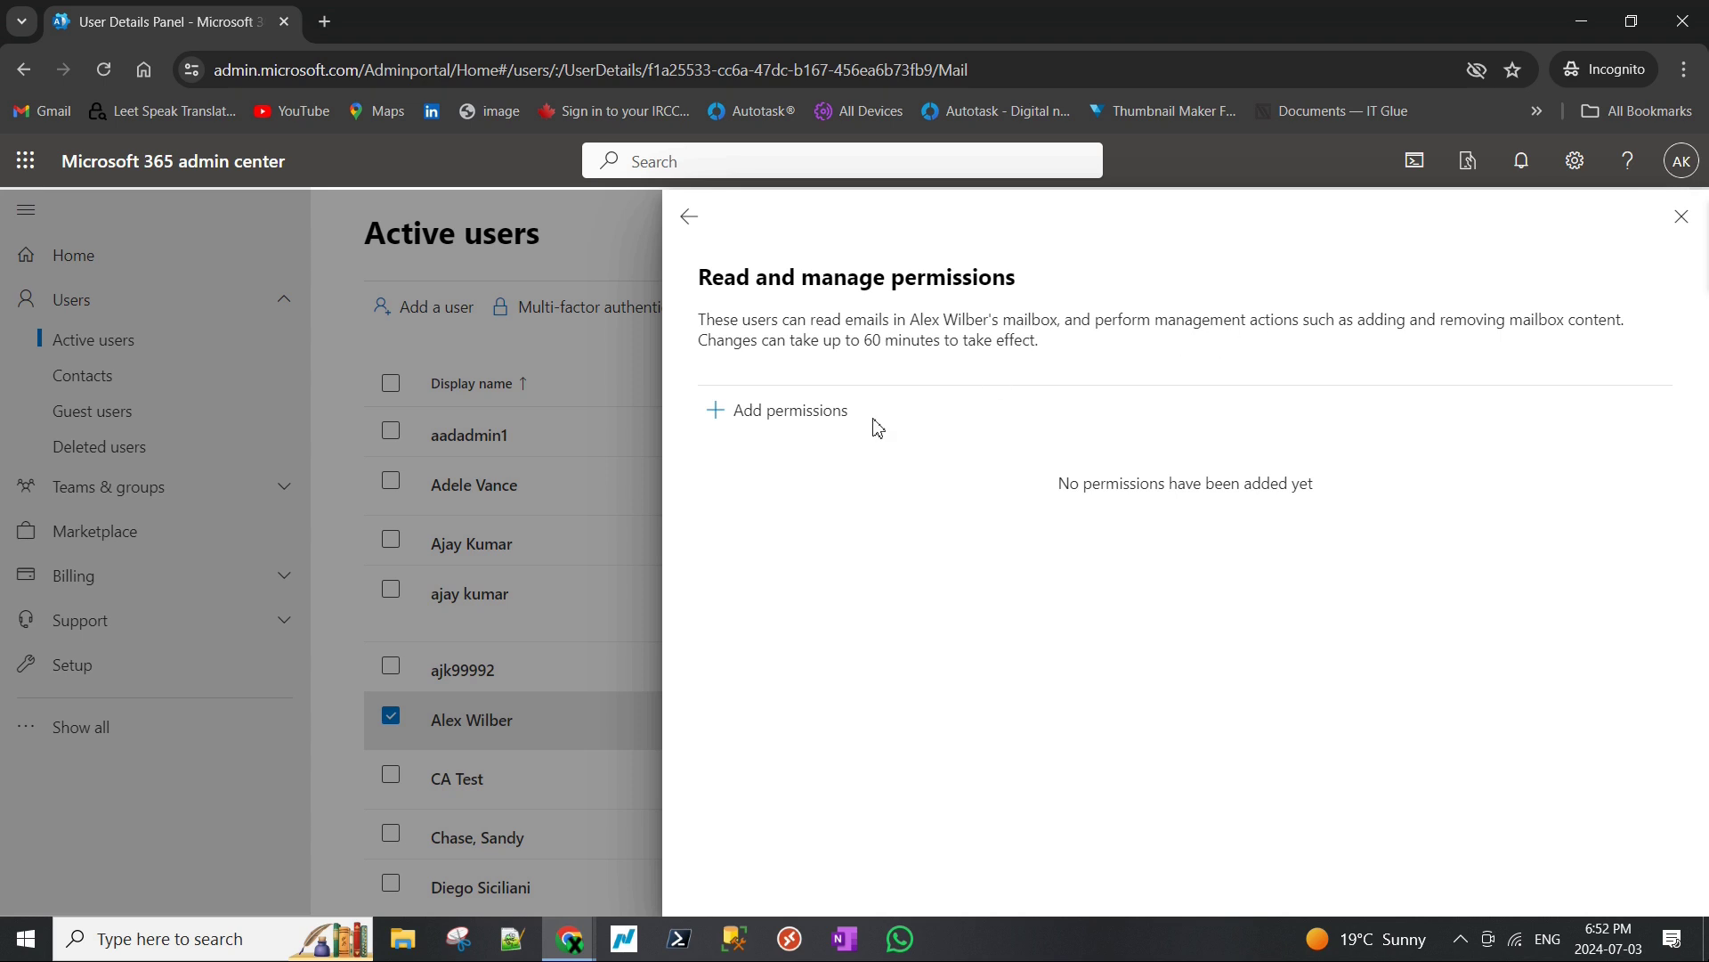
left_click(766, 409)
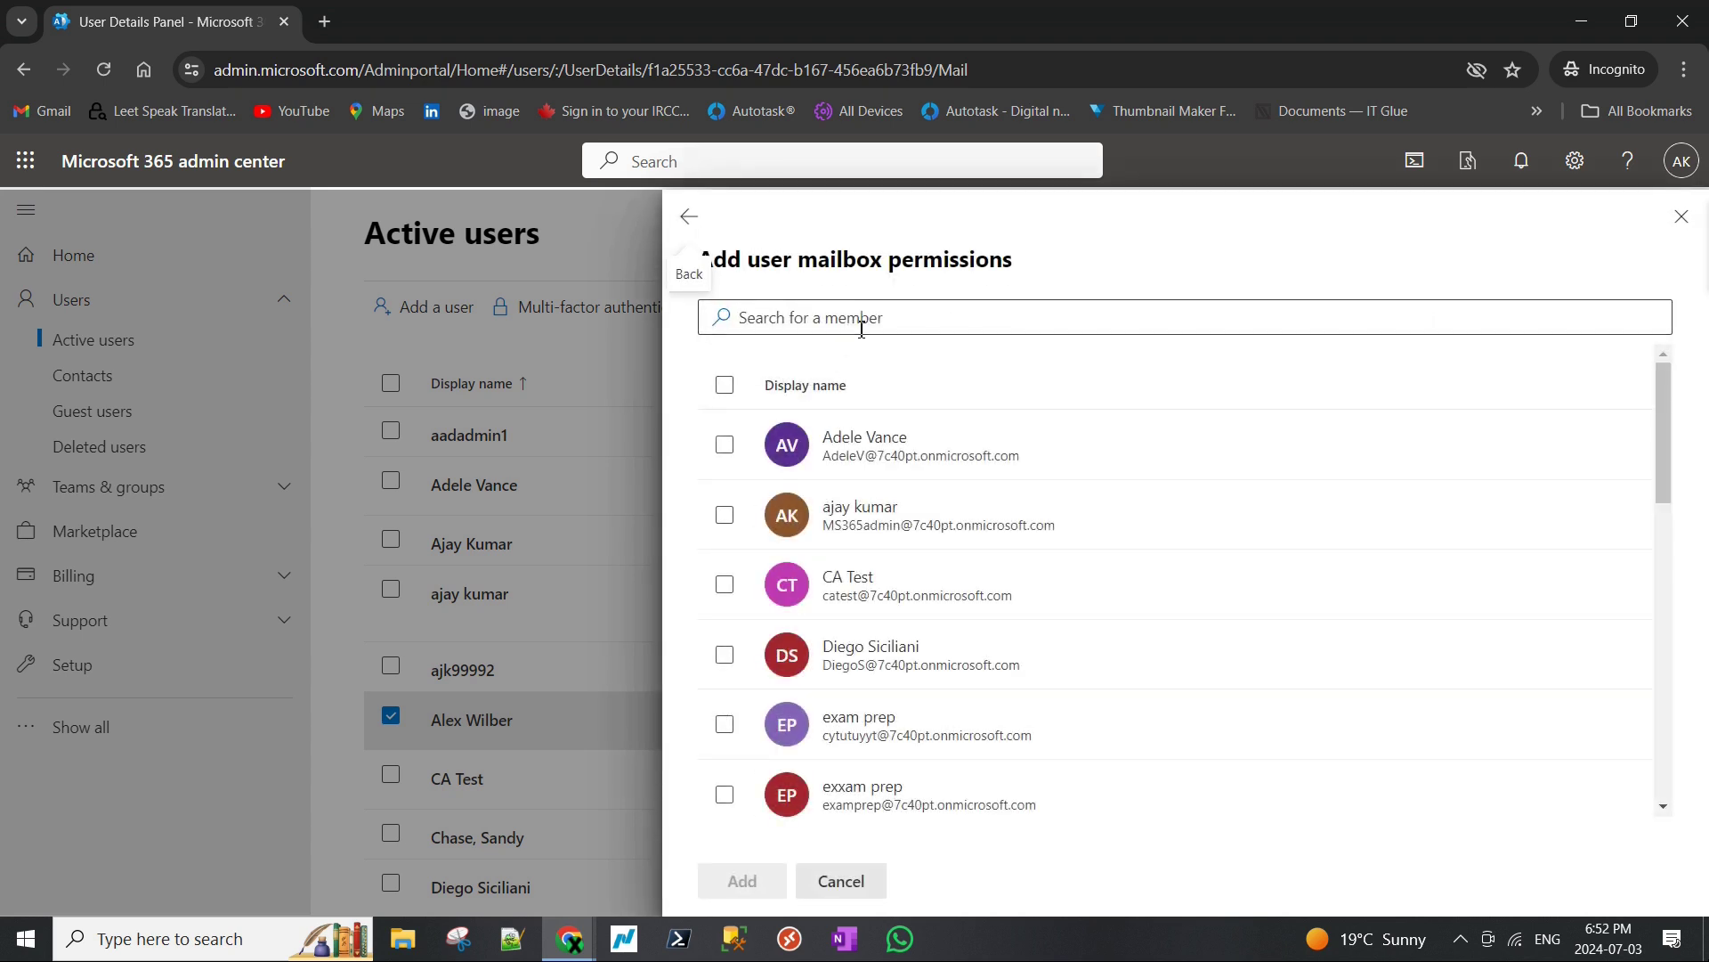
left_click(862, 326)
type("ajay")
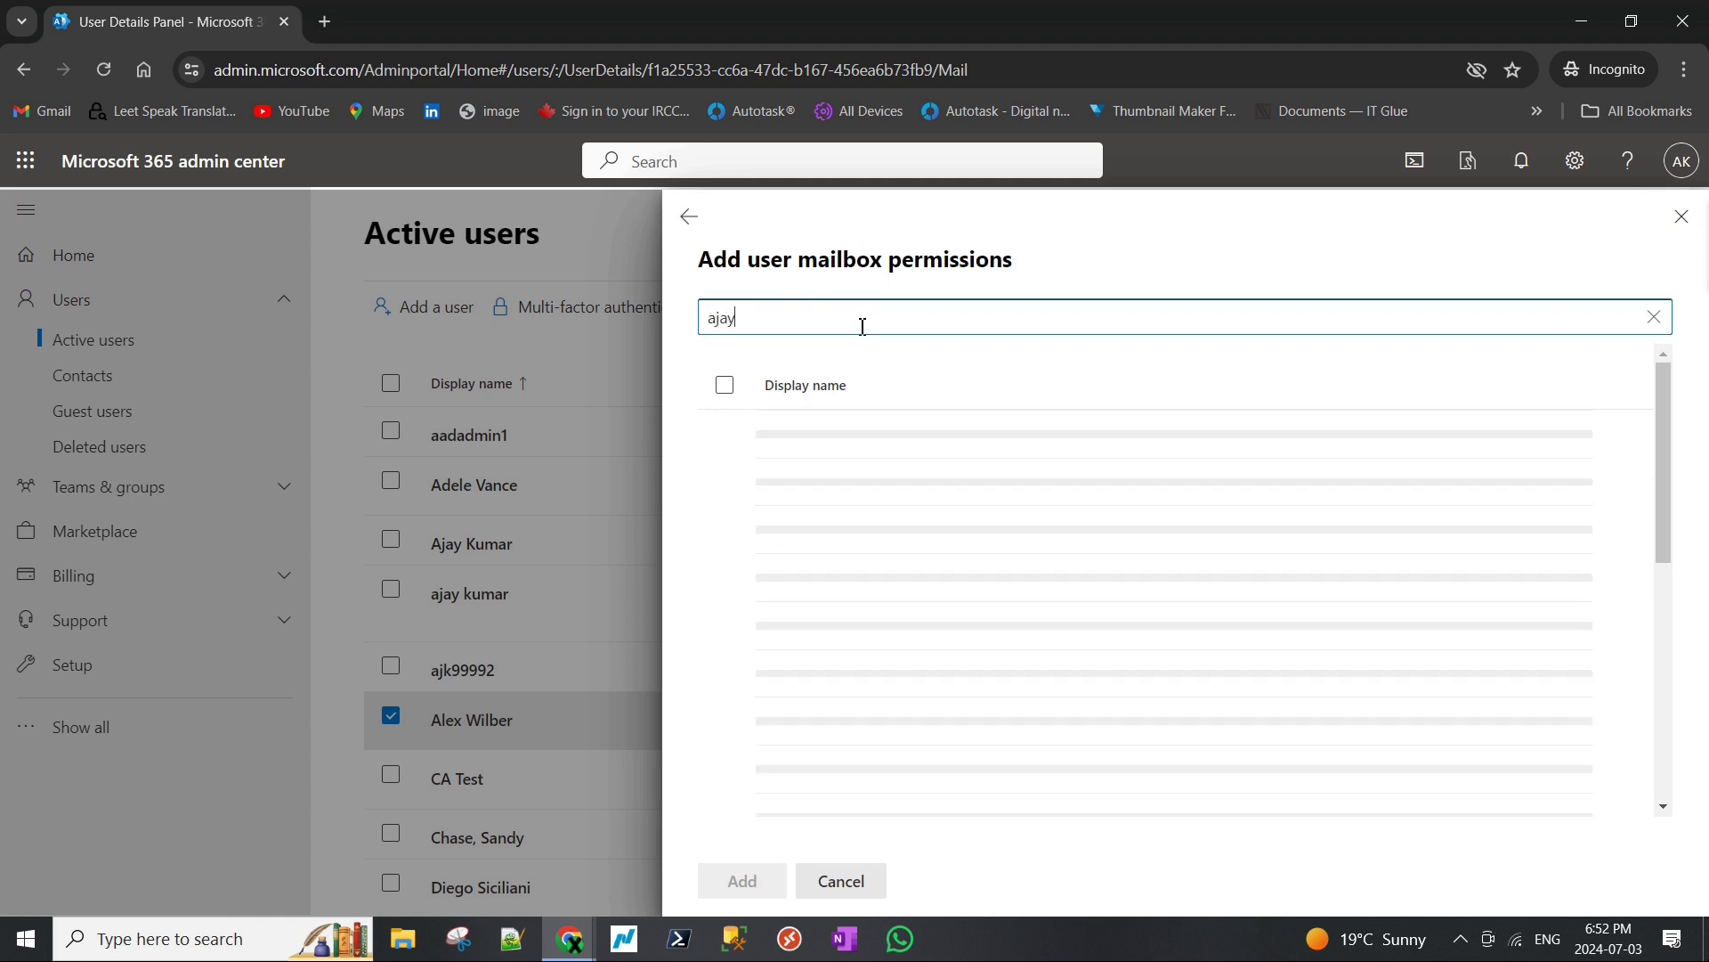
left_click(725, 445)
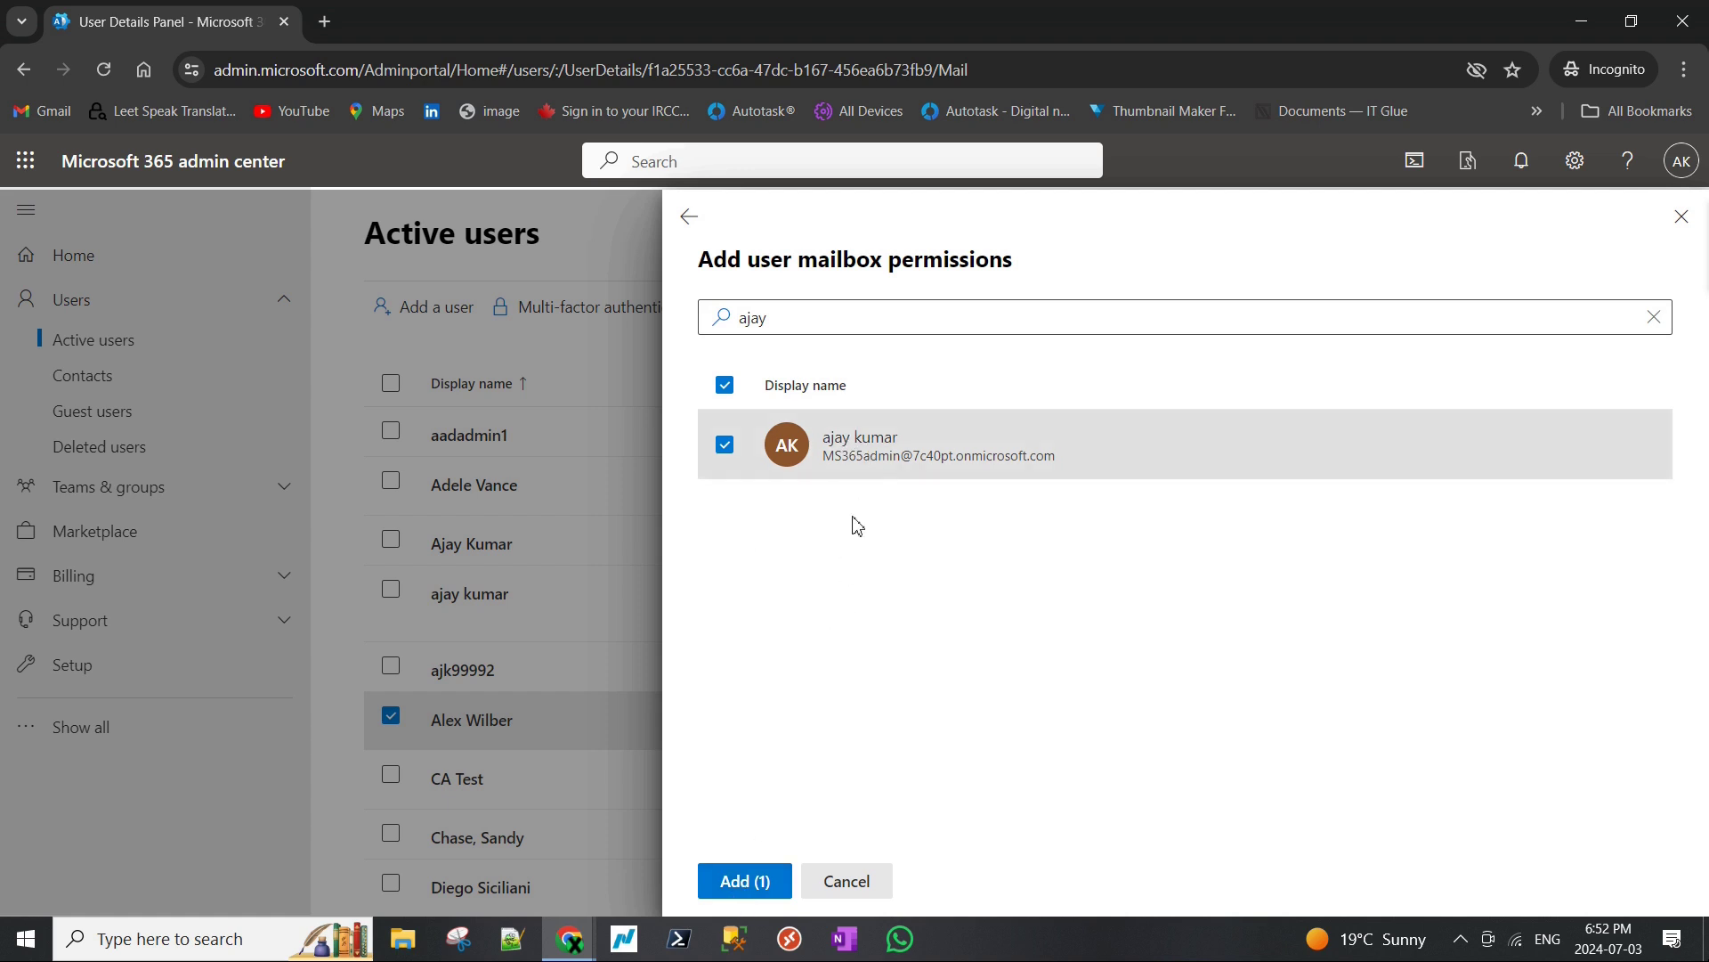
left_click(755, 877)
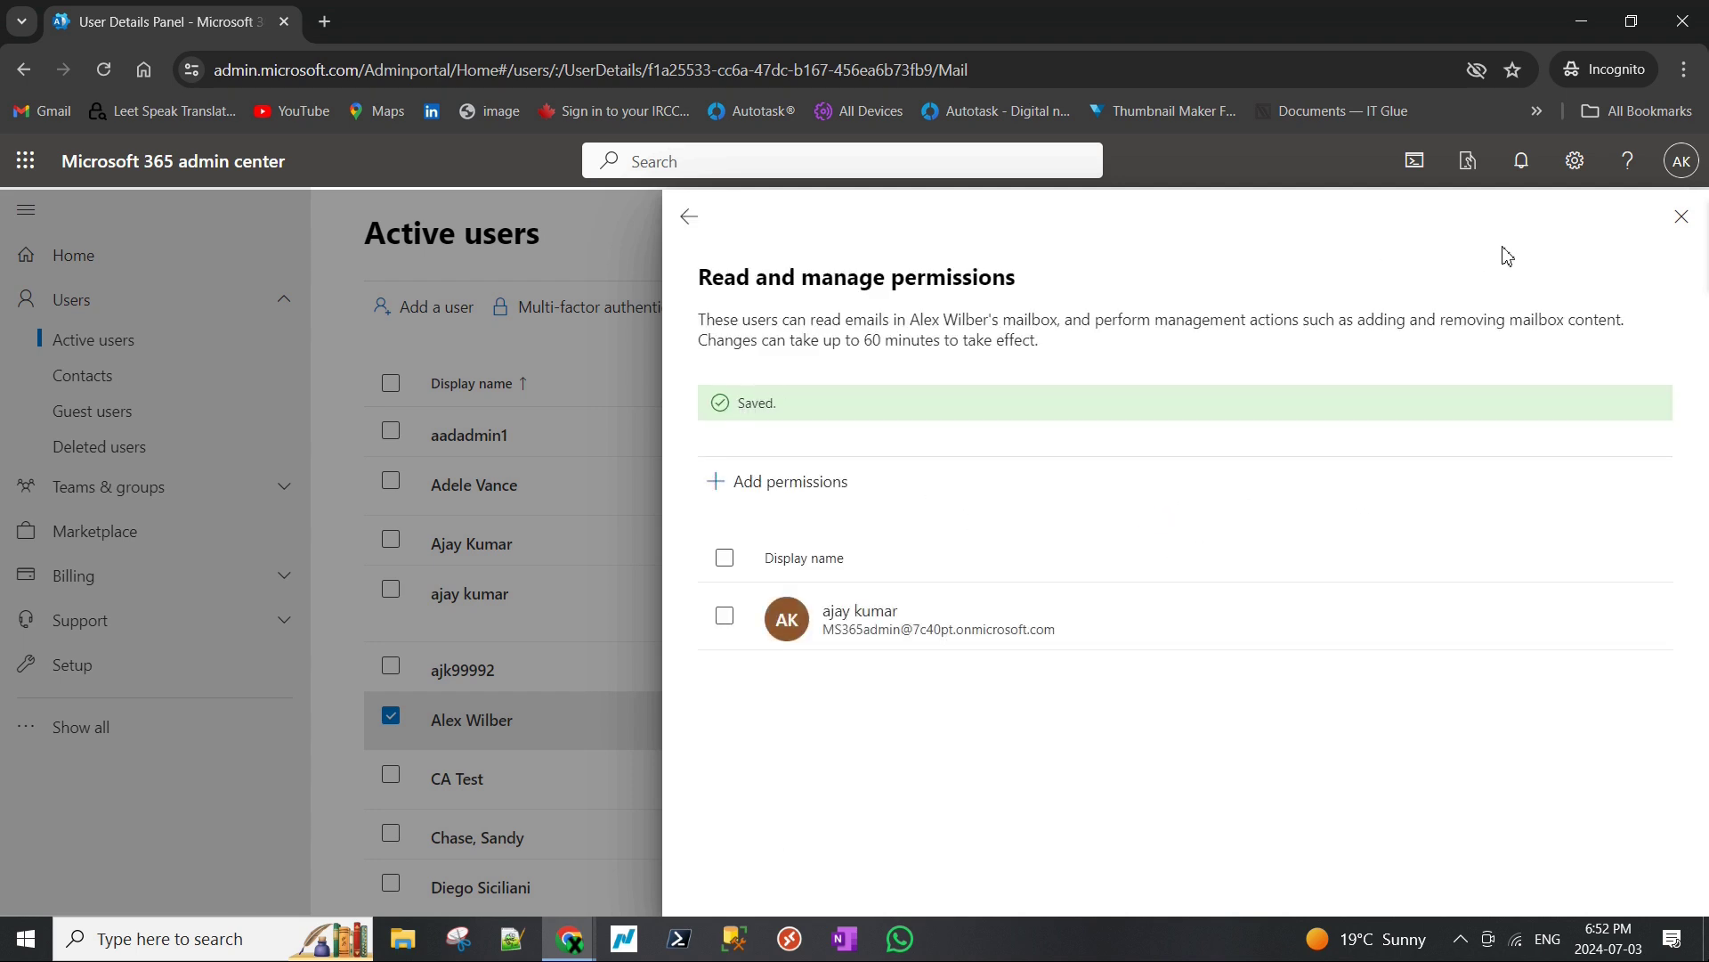
Close the Read and manage permissions panel to return to Active users.
left_click(1681, 216)
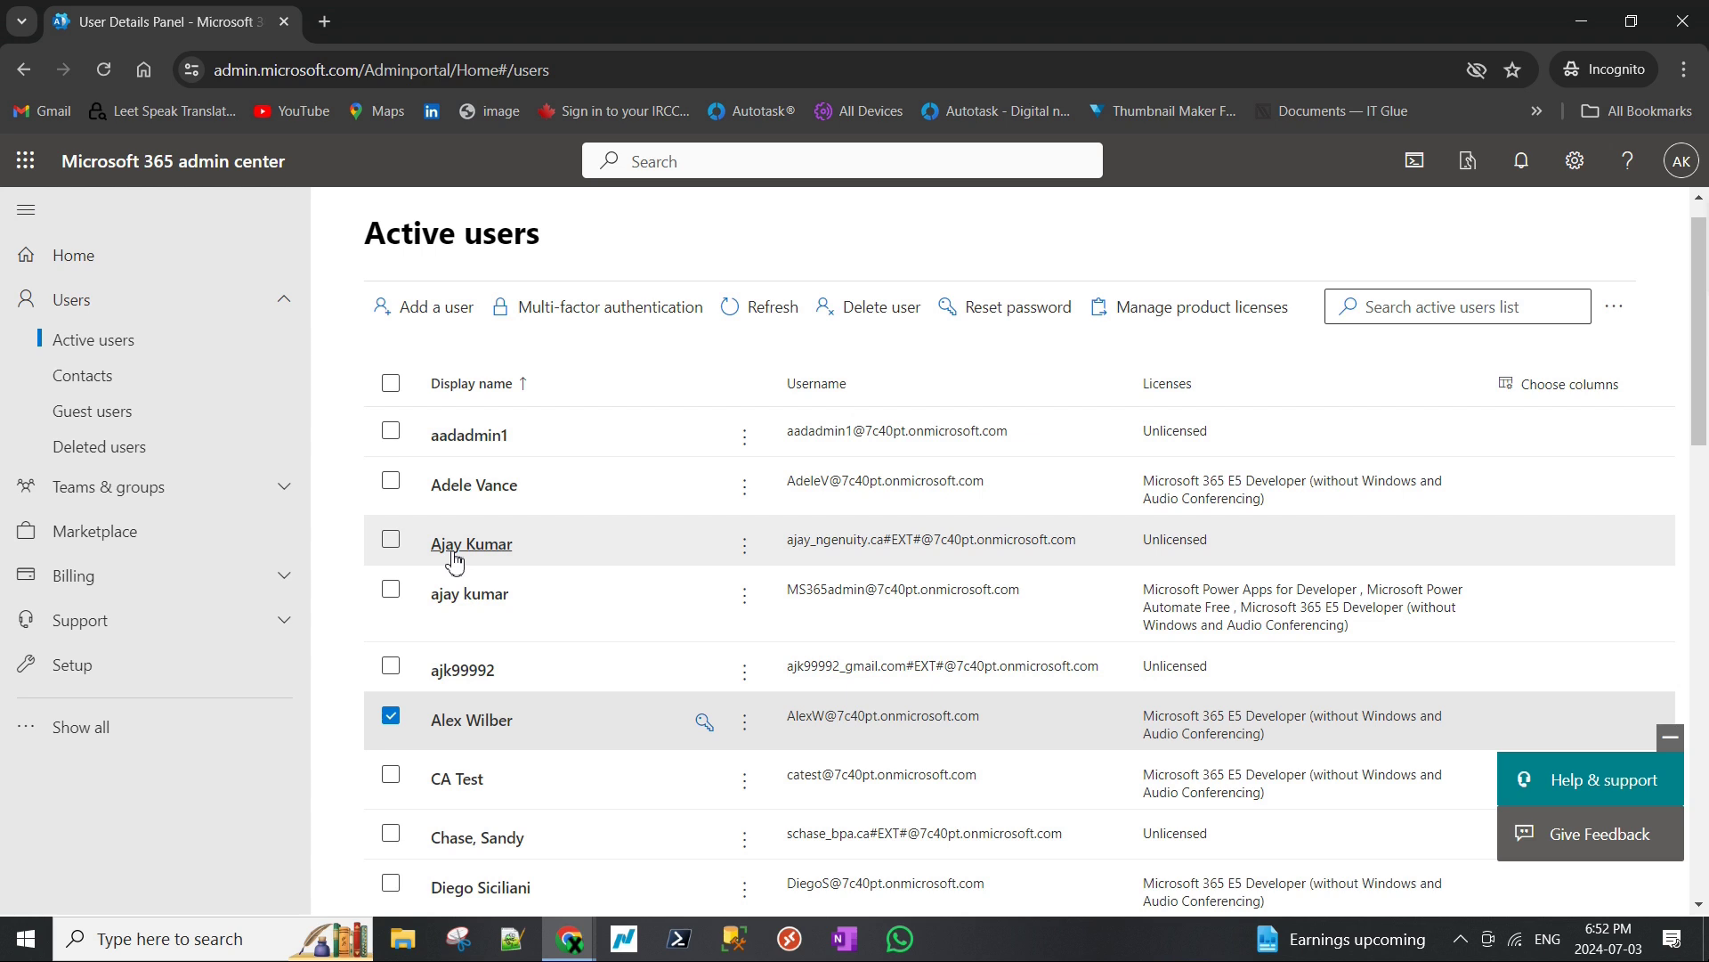
left_click(1304, 739)
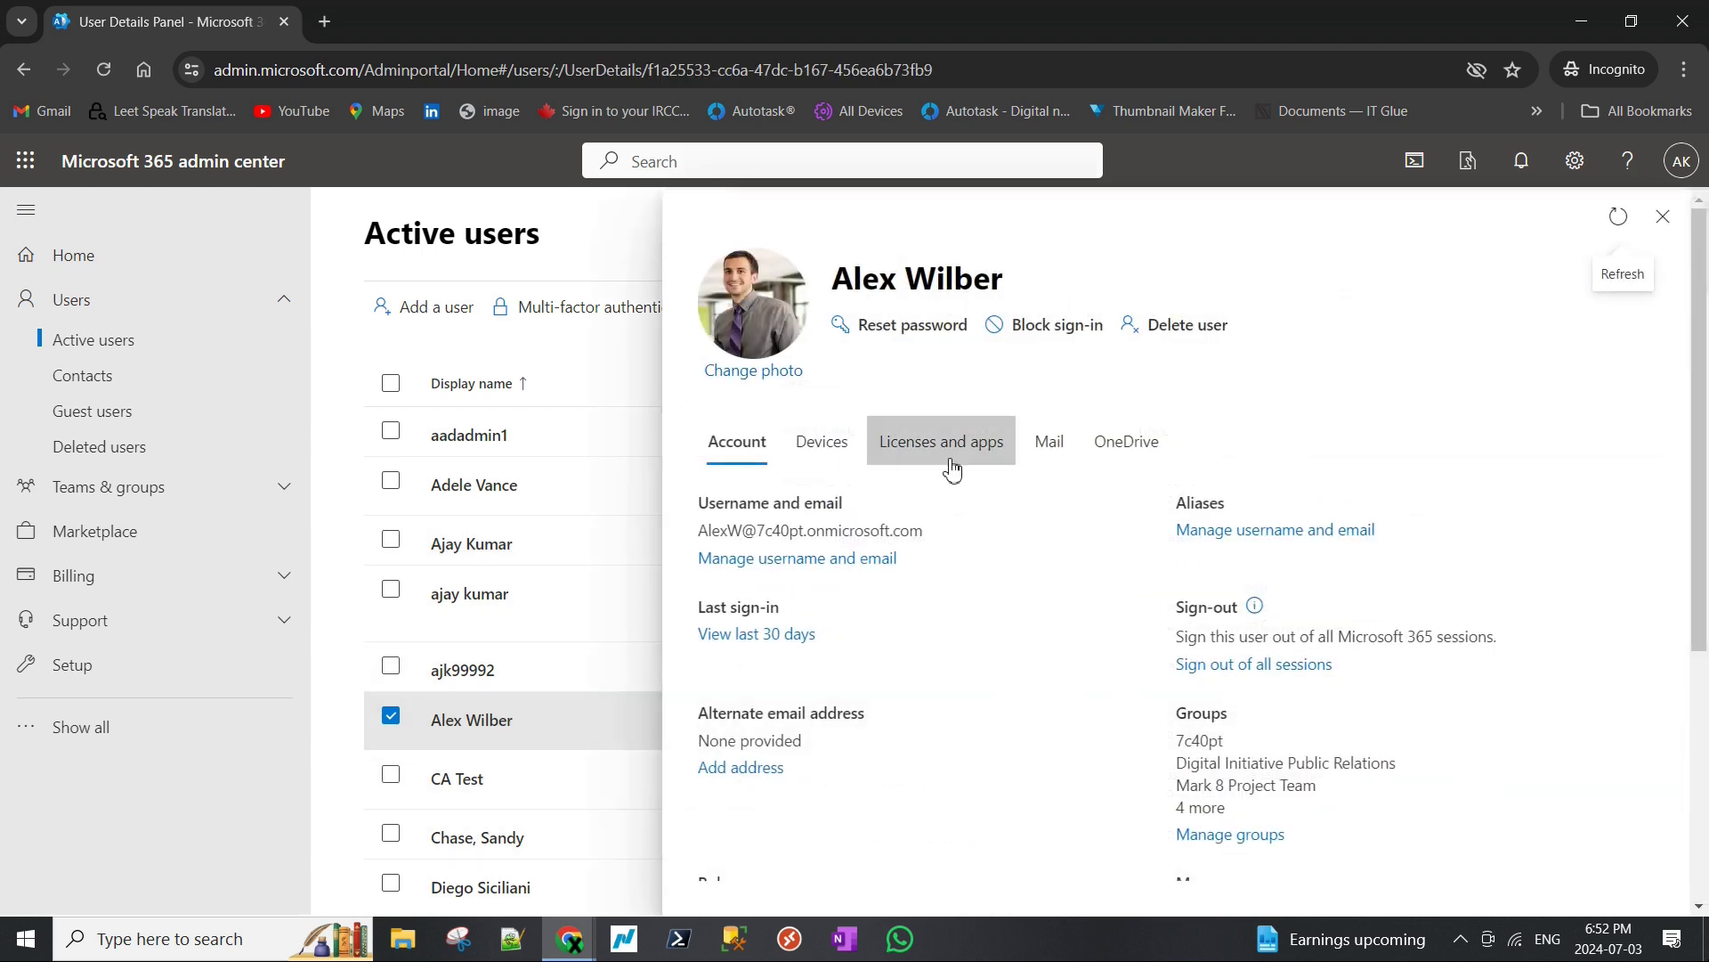
left_click(948, 470)
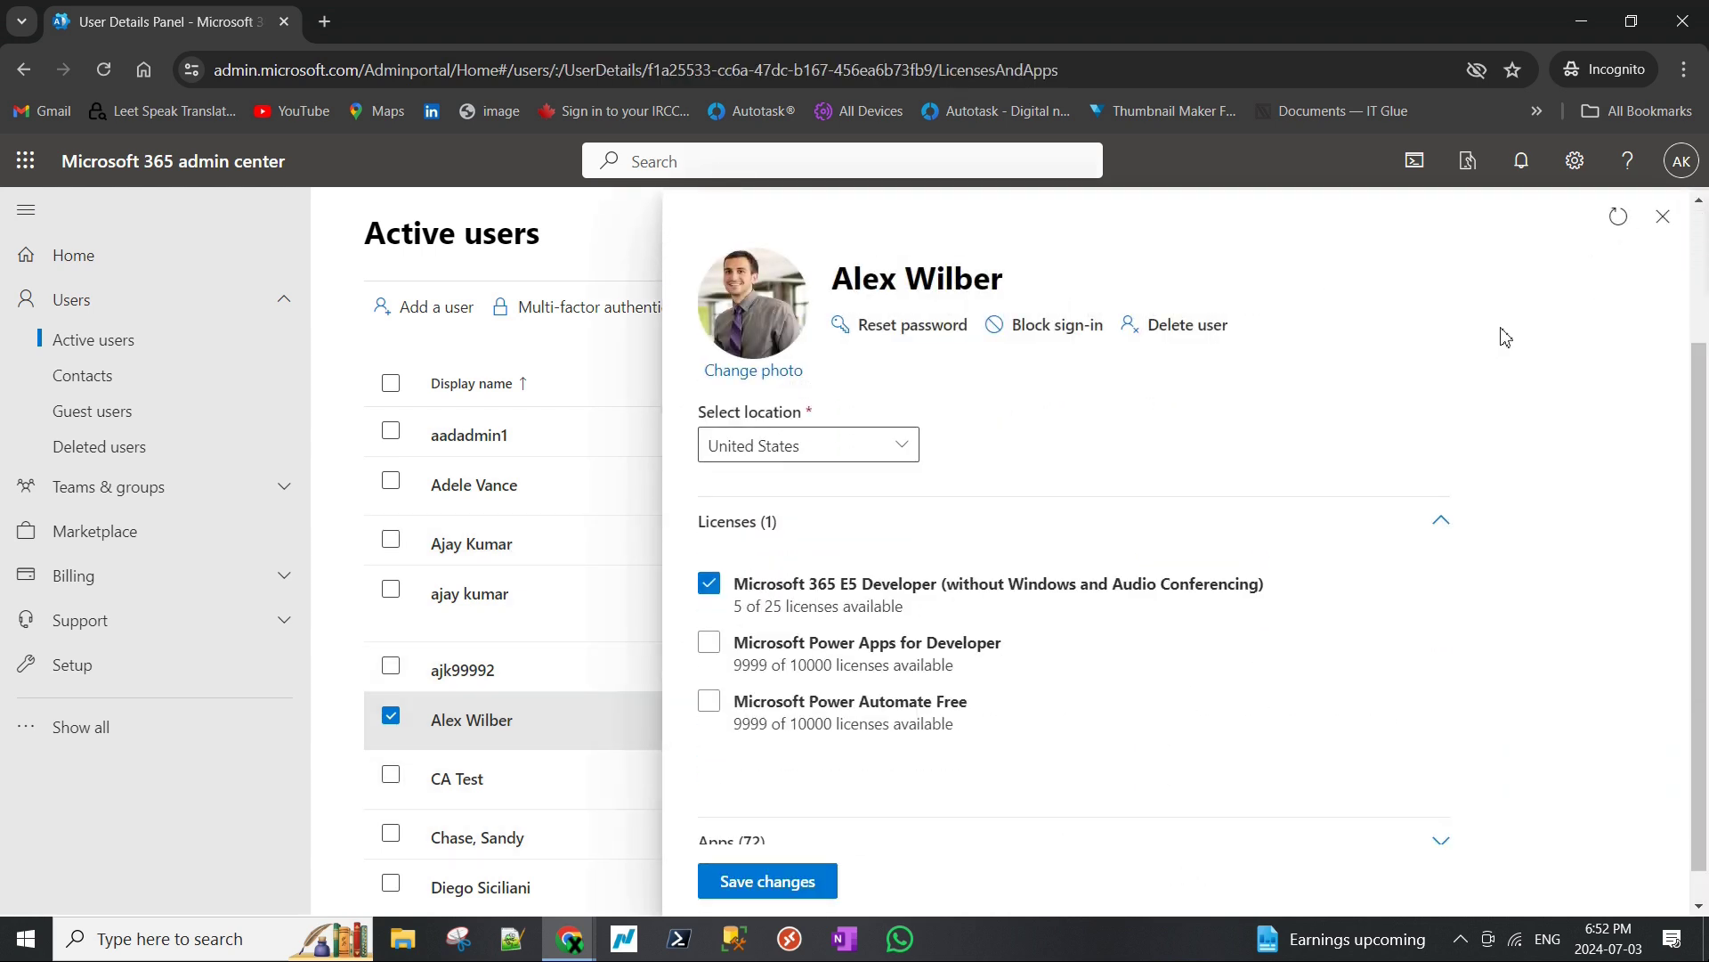
left_click(1663, 217)
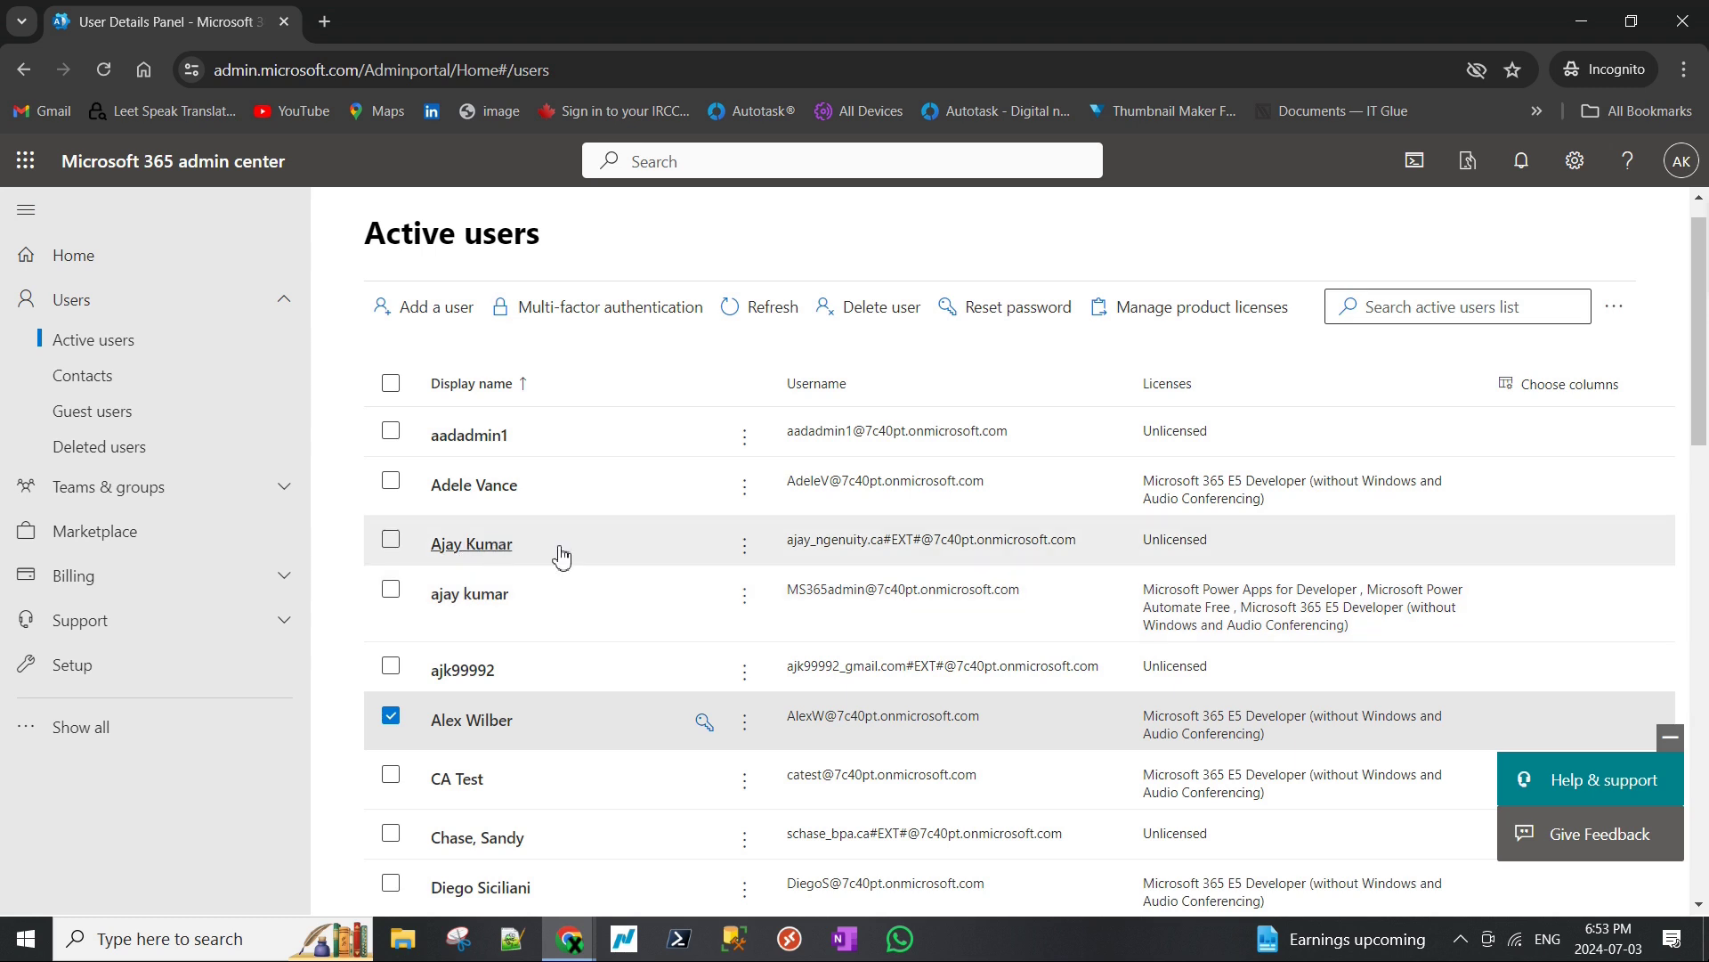
Expand Teams & groups and inspect a guest user's details, then close them.
left_click(282, 489)
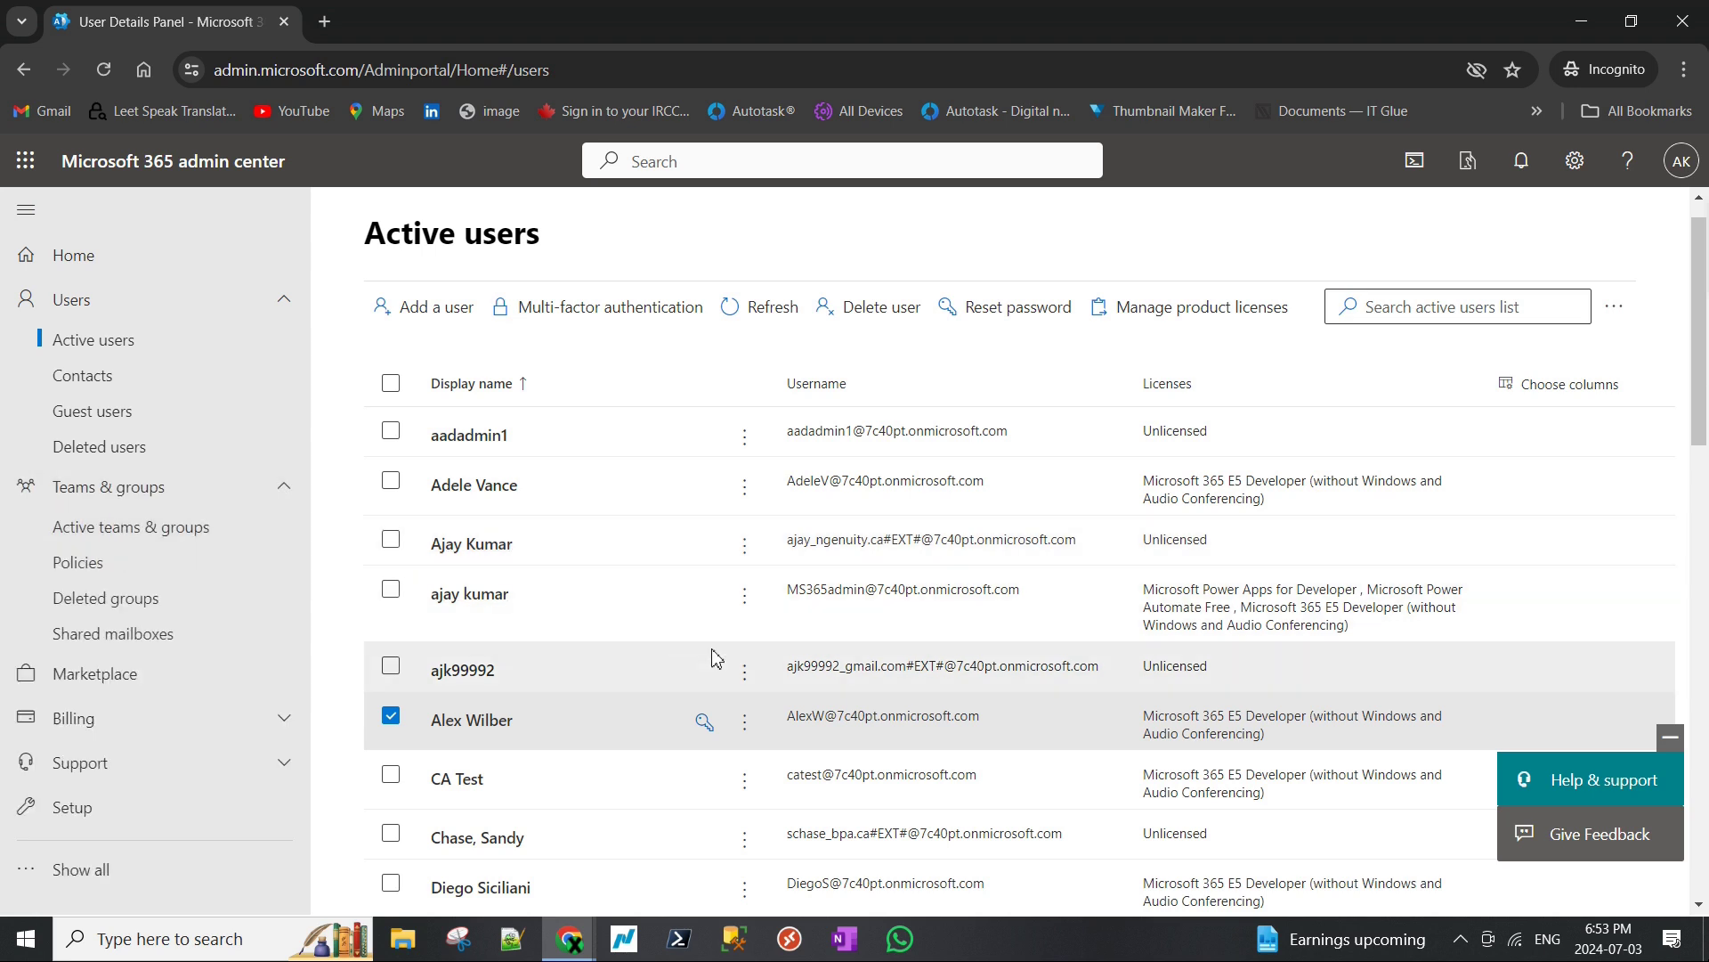
scroll(703, 656, "down", 2)
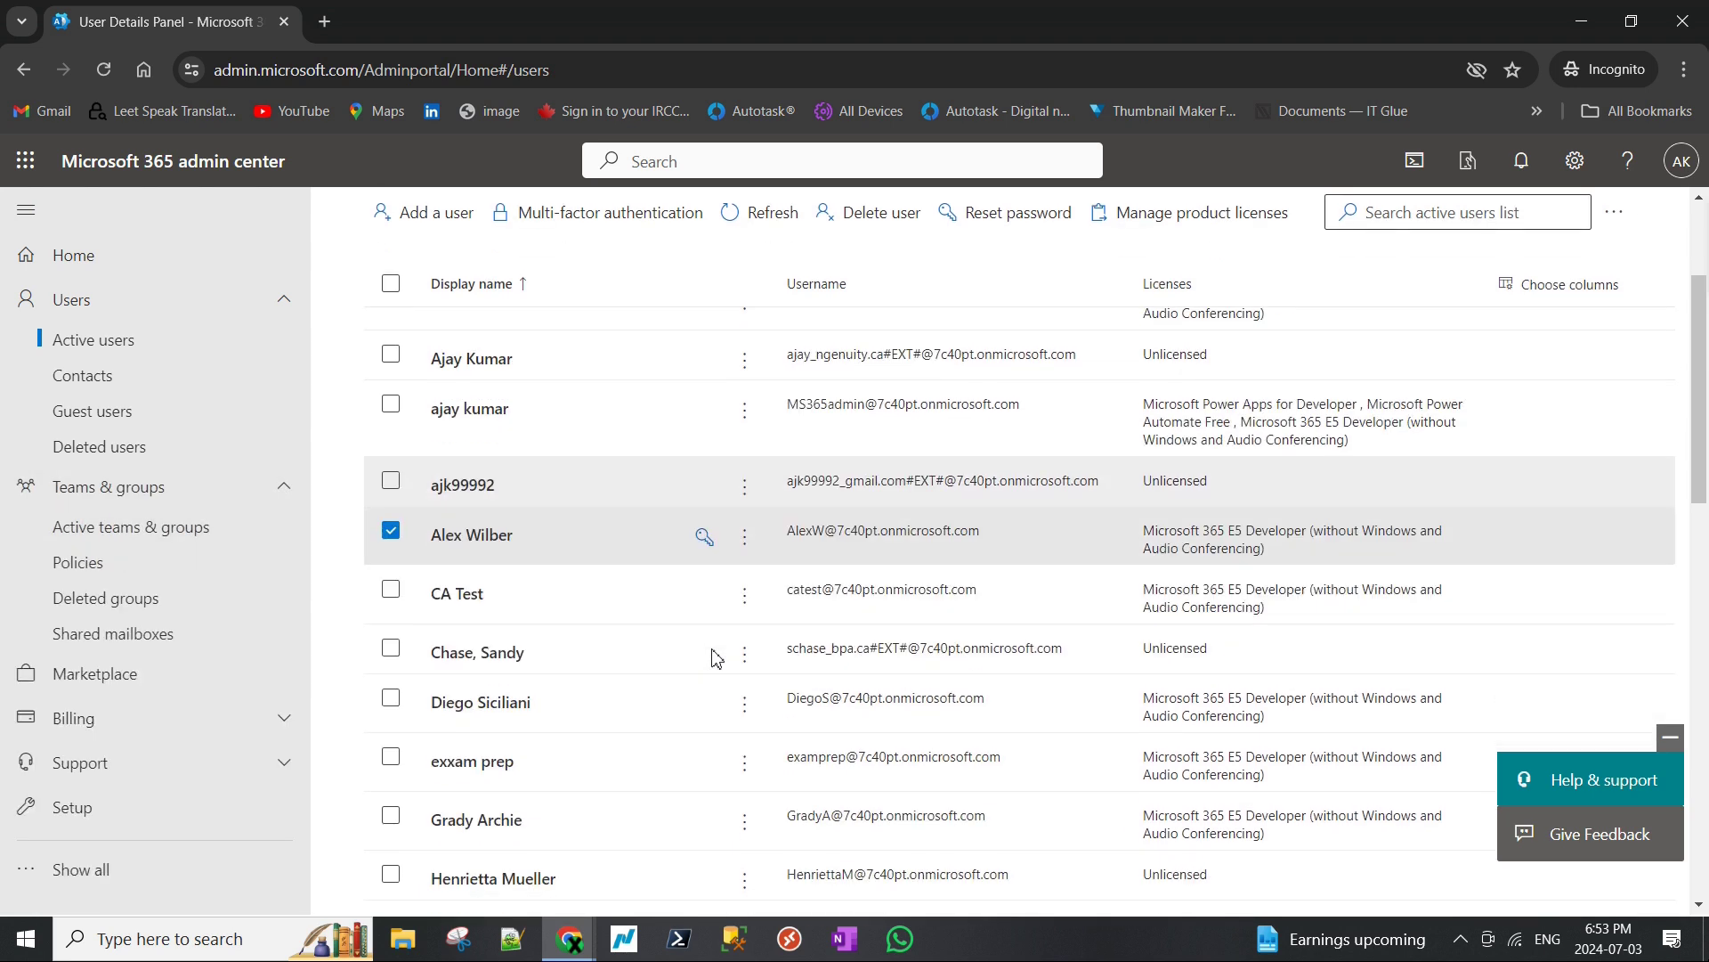
left_click(564, 659)
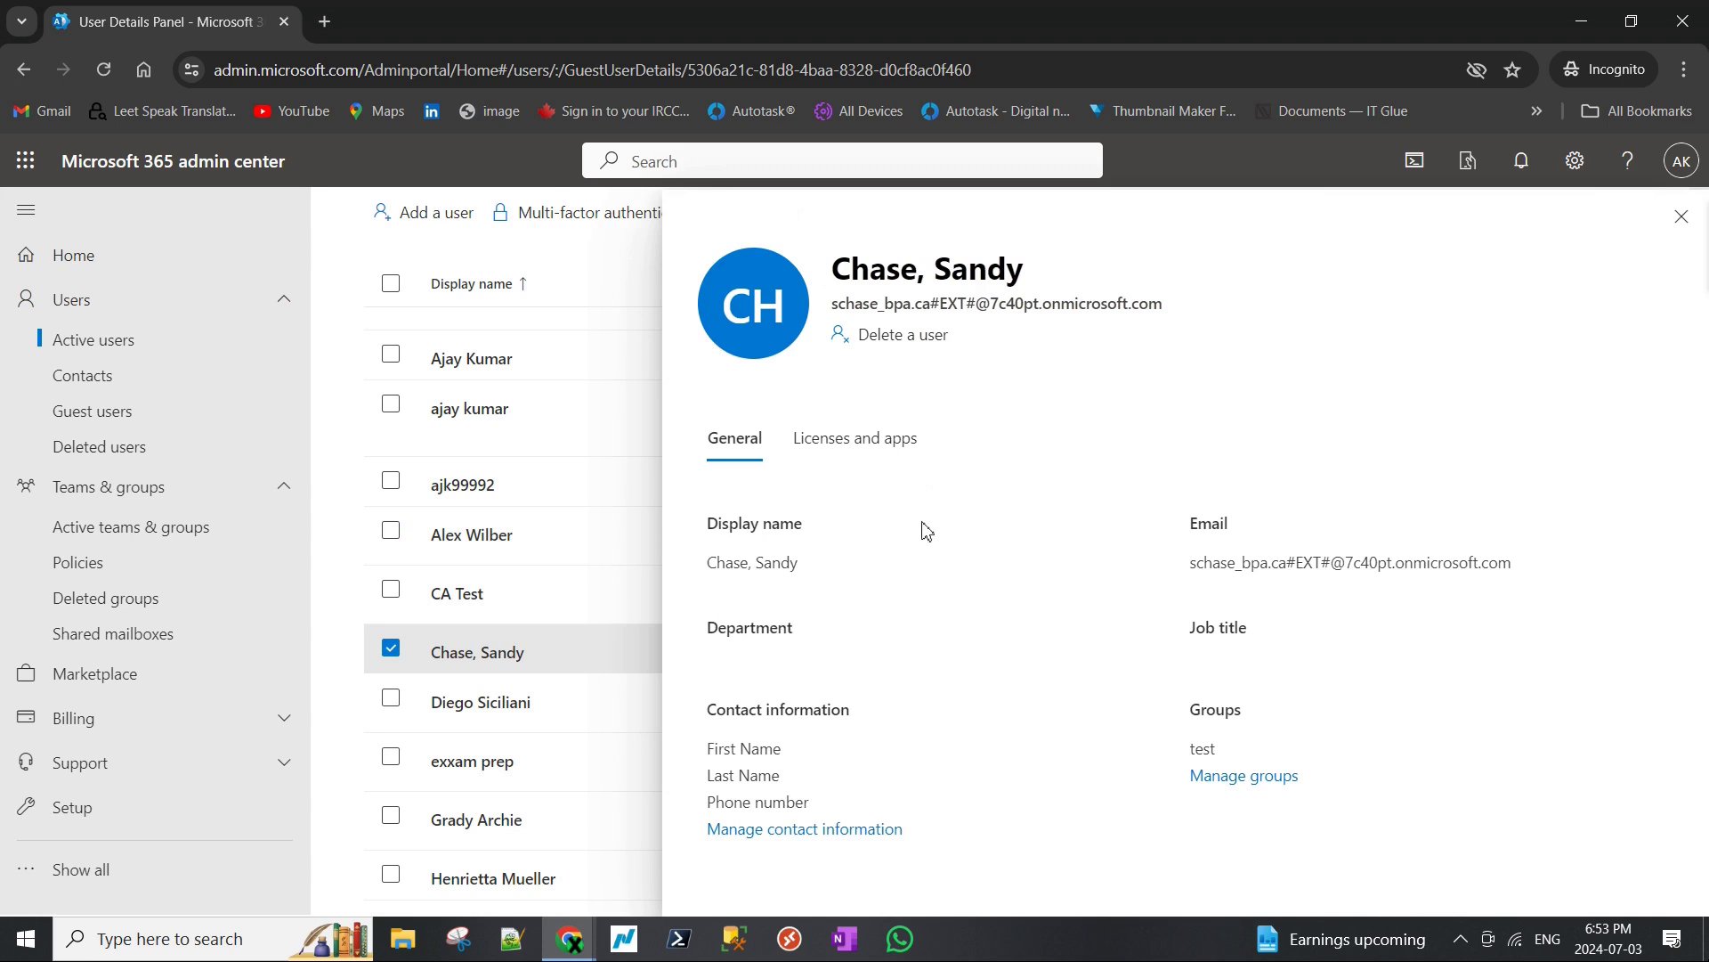
double_click(1022, 306)
left_click(1681, 217)
scroll(708, 640, "down", 2)
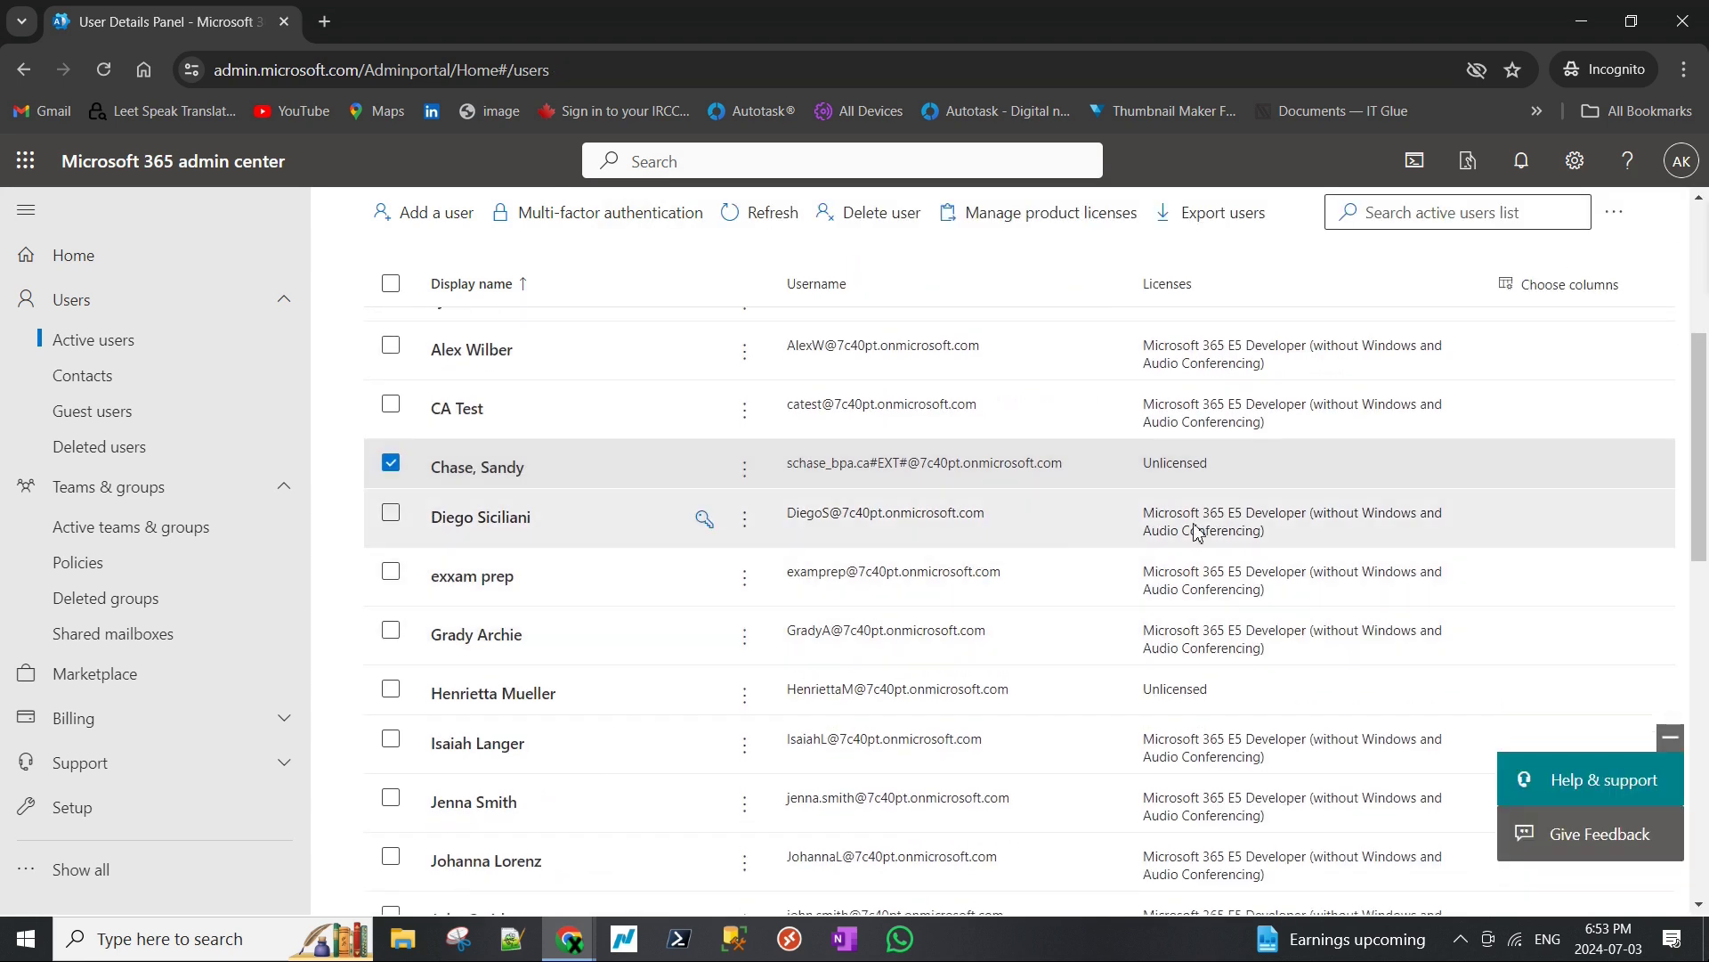
Open the second user's licences and uncheck Microsoft 365 E5 Developer.
left_click(1220, 527)
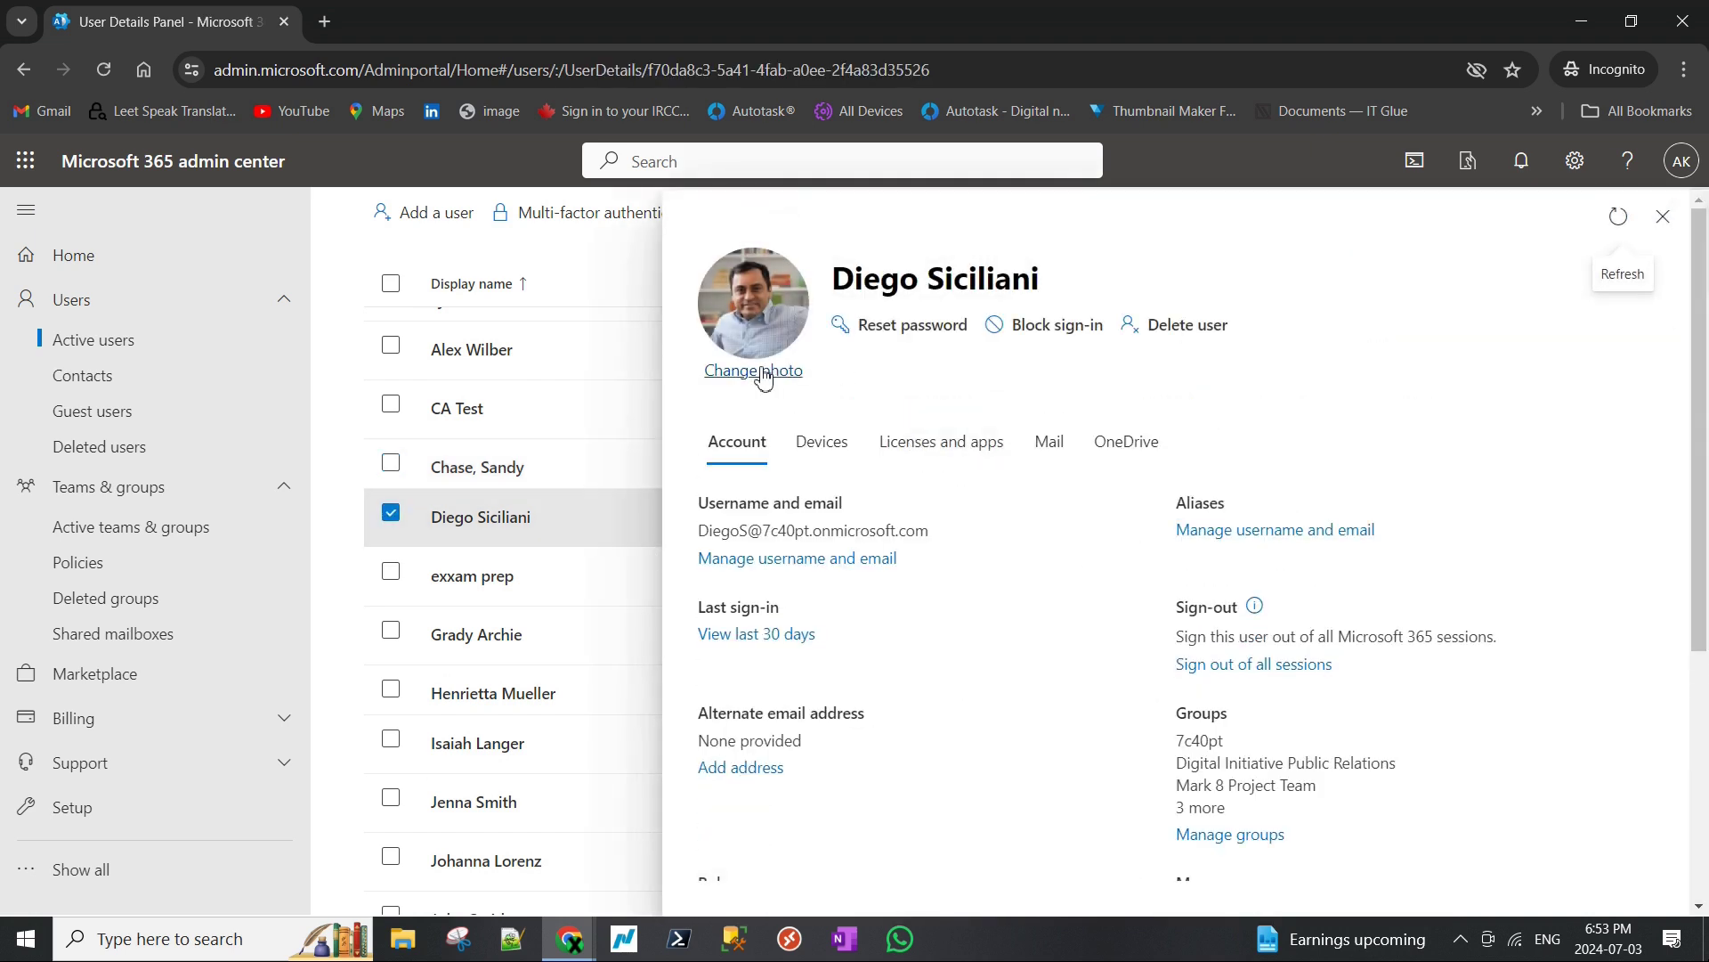
left_click(957, 456)
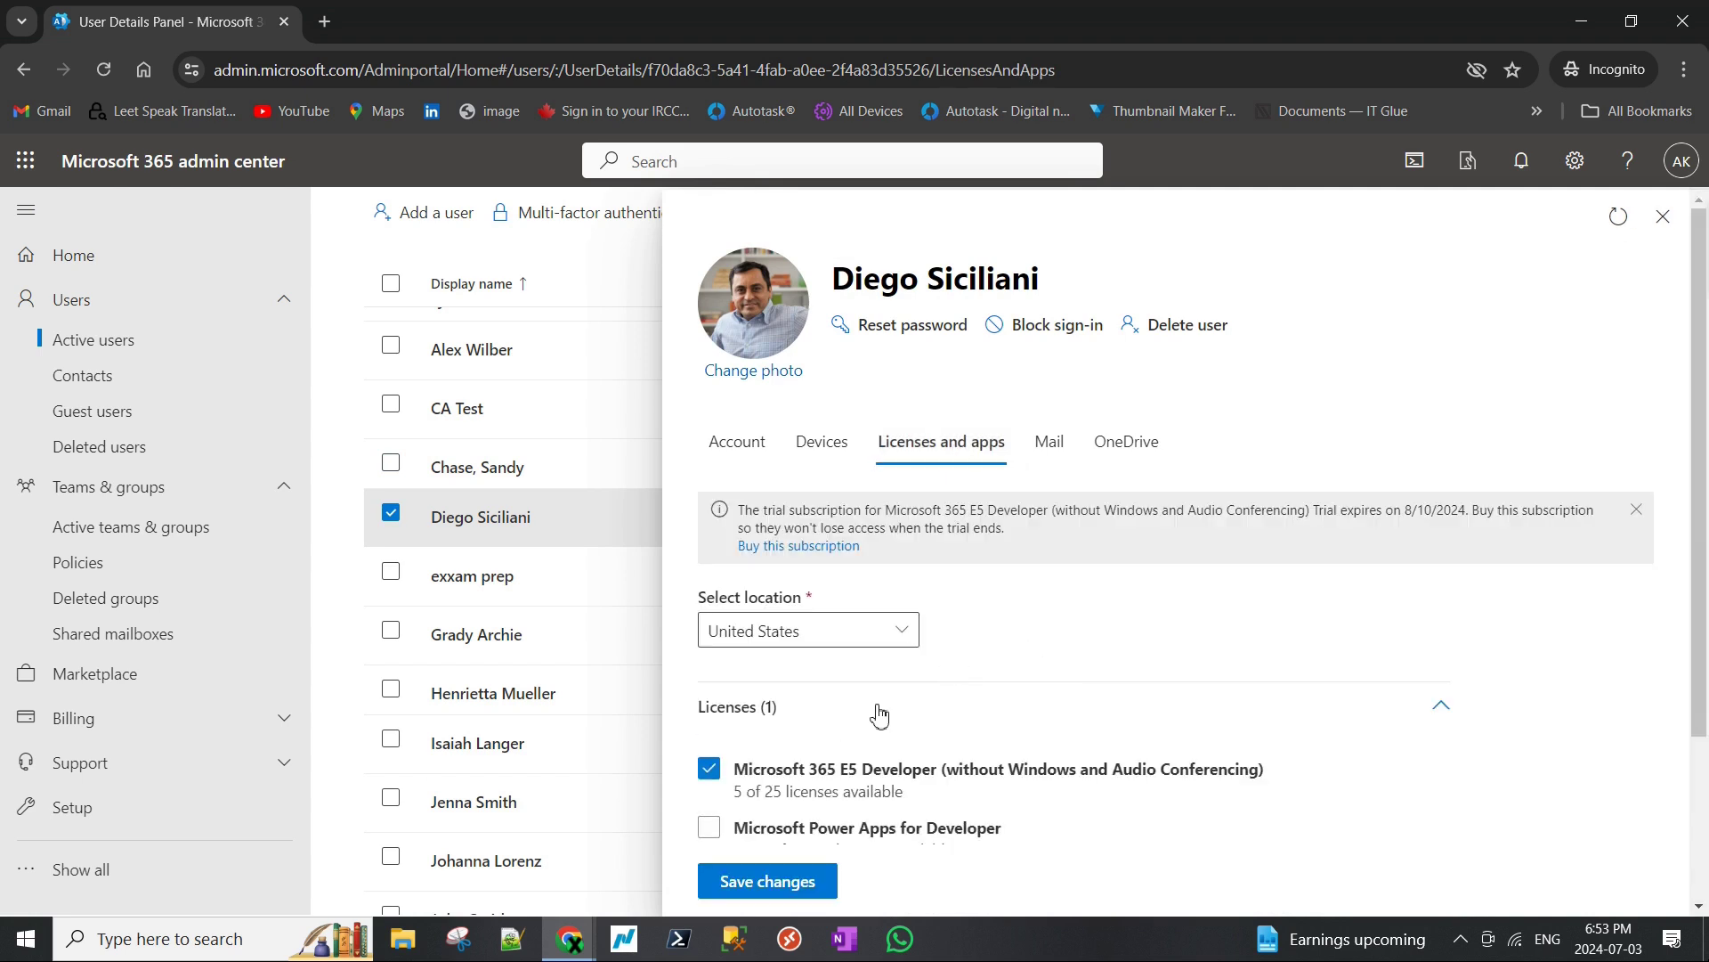
scroll(801, 676, "down", 2)
scroll(801, 638, "up", 2)
scroll(1026, 545, "down", 2)
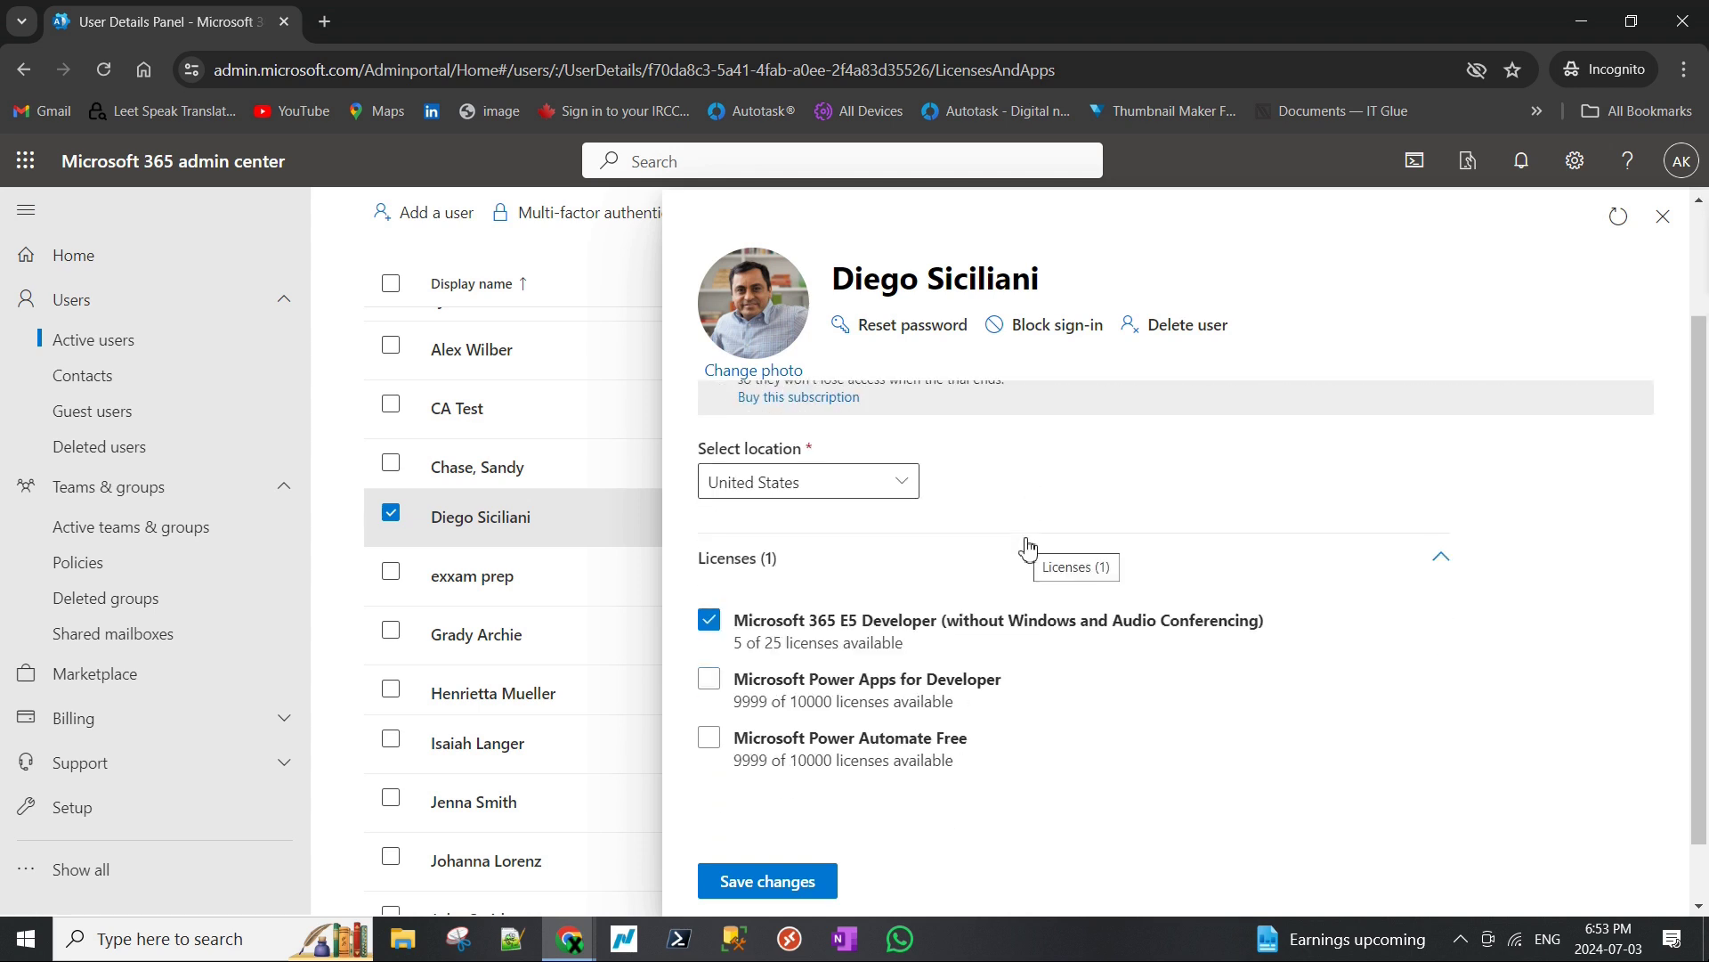
left_click(774, 634)
scroll(1085, 611, "up", 2)
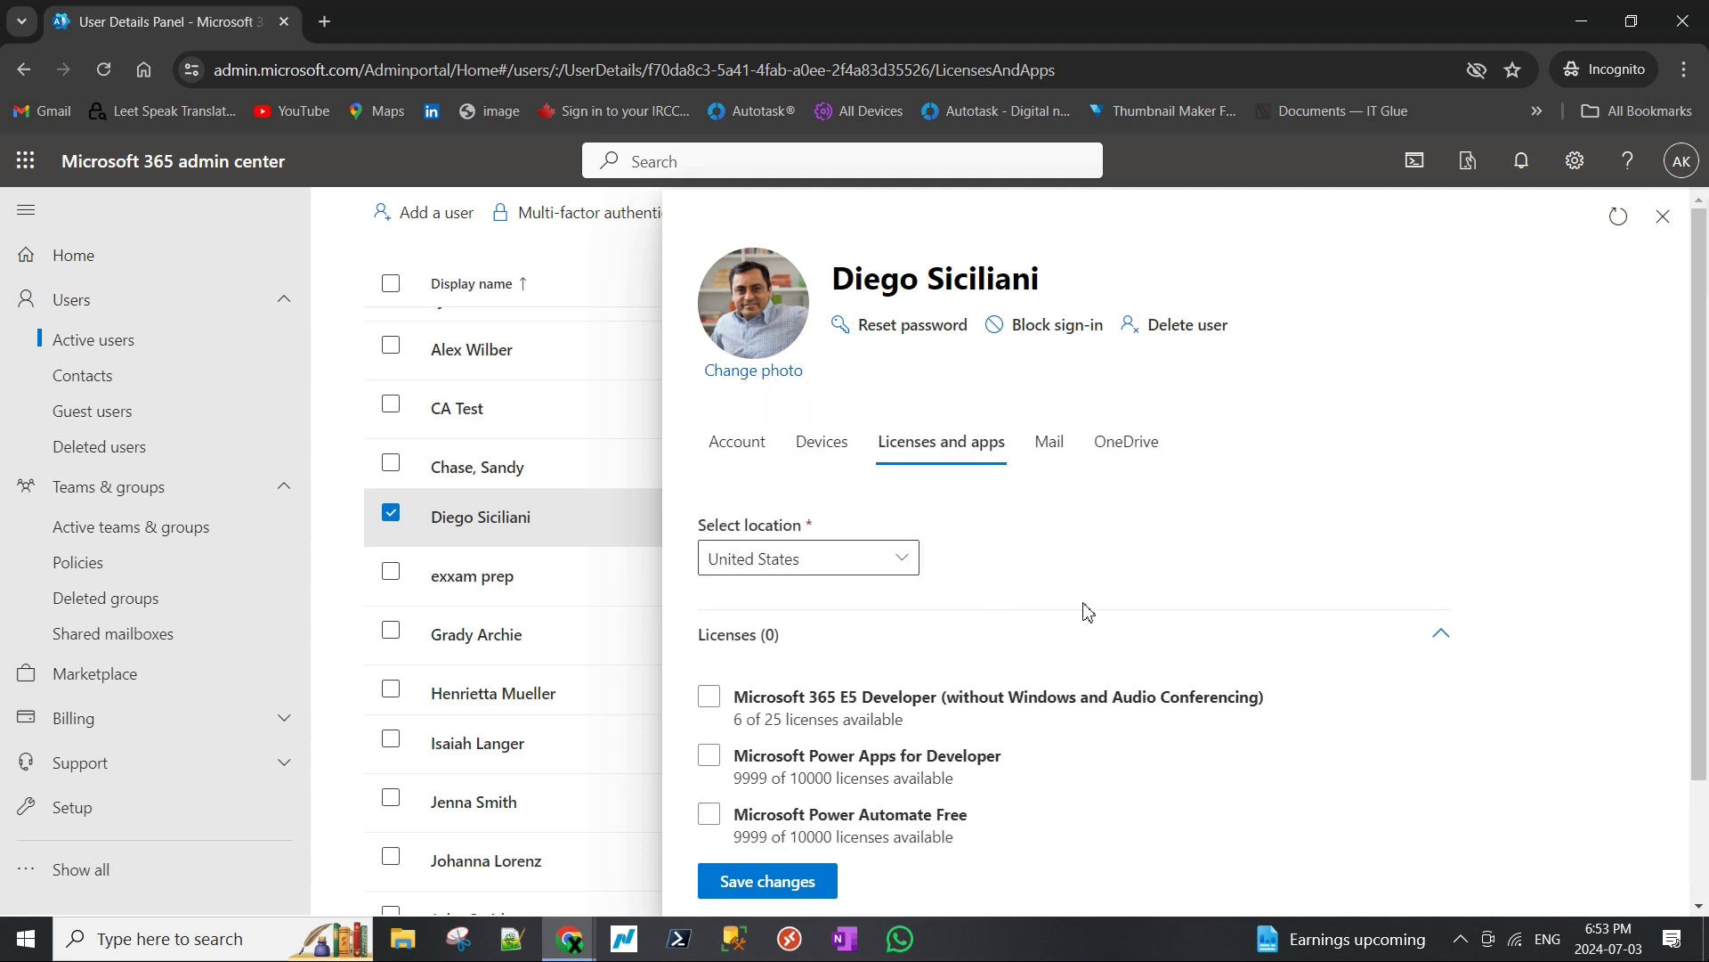
scroll(1084, 610, "down", 2)
scroll(1085, 611, "up", 2)
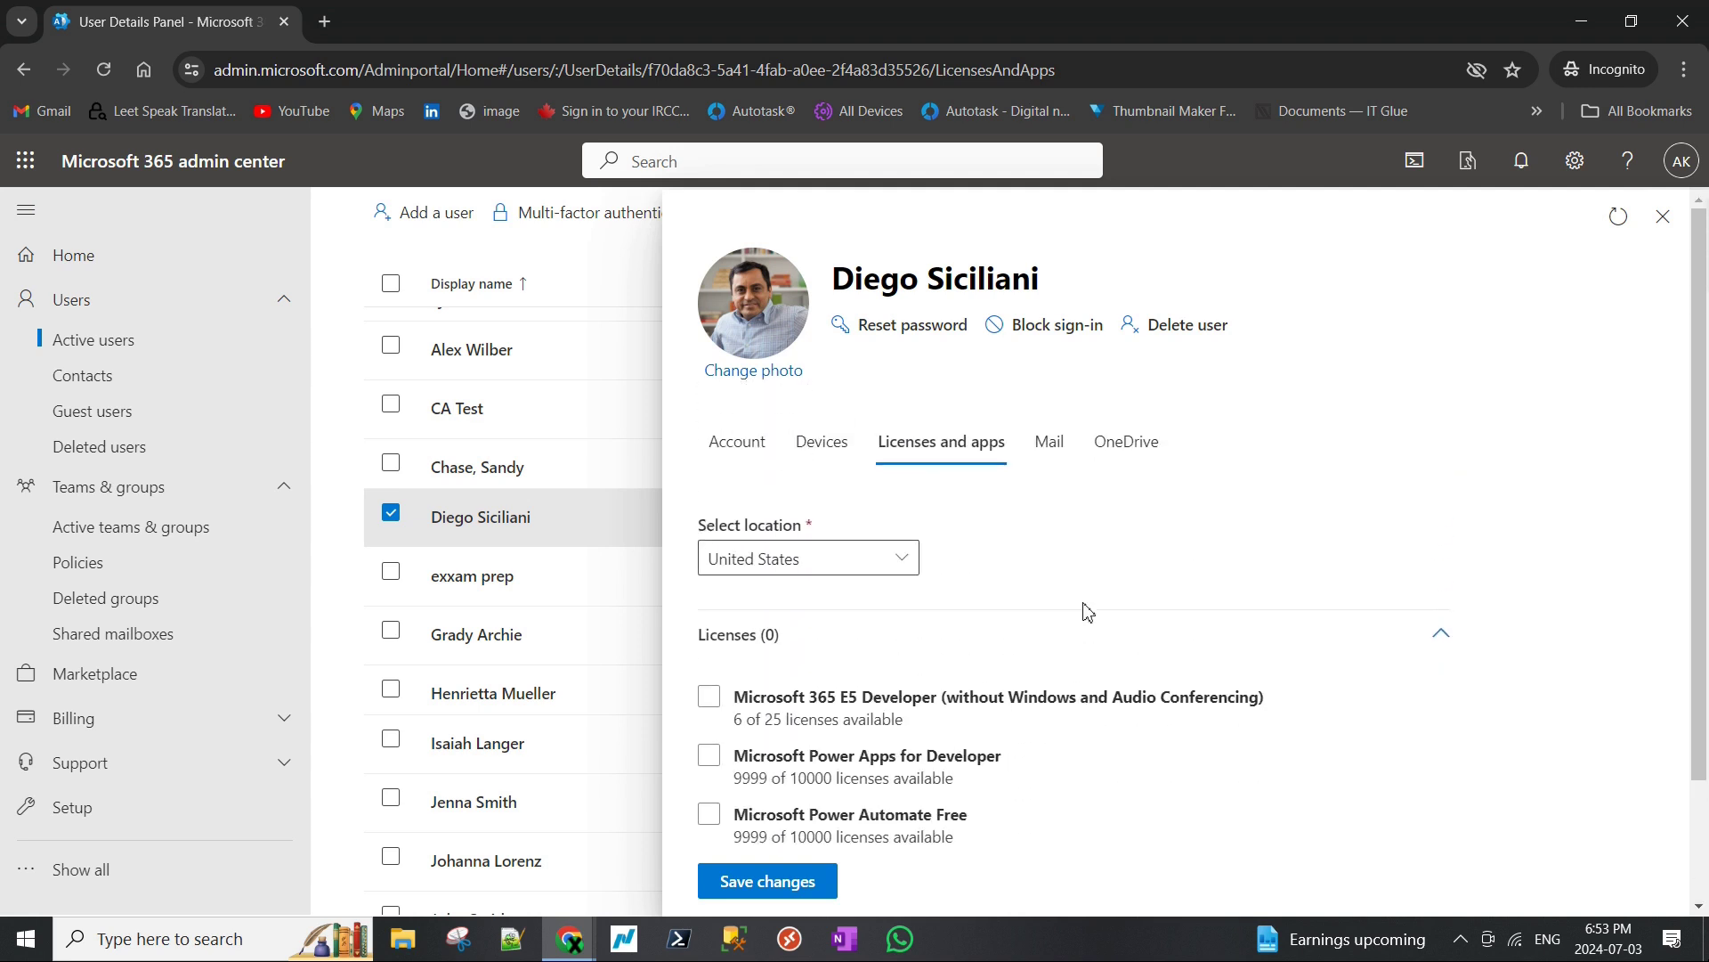
Show that user's mailbox settings down to More actions.
left_click(1049, 450)
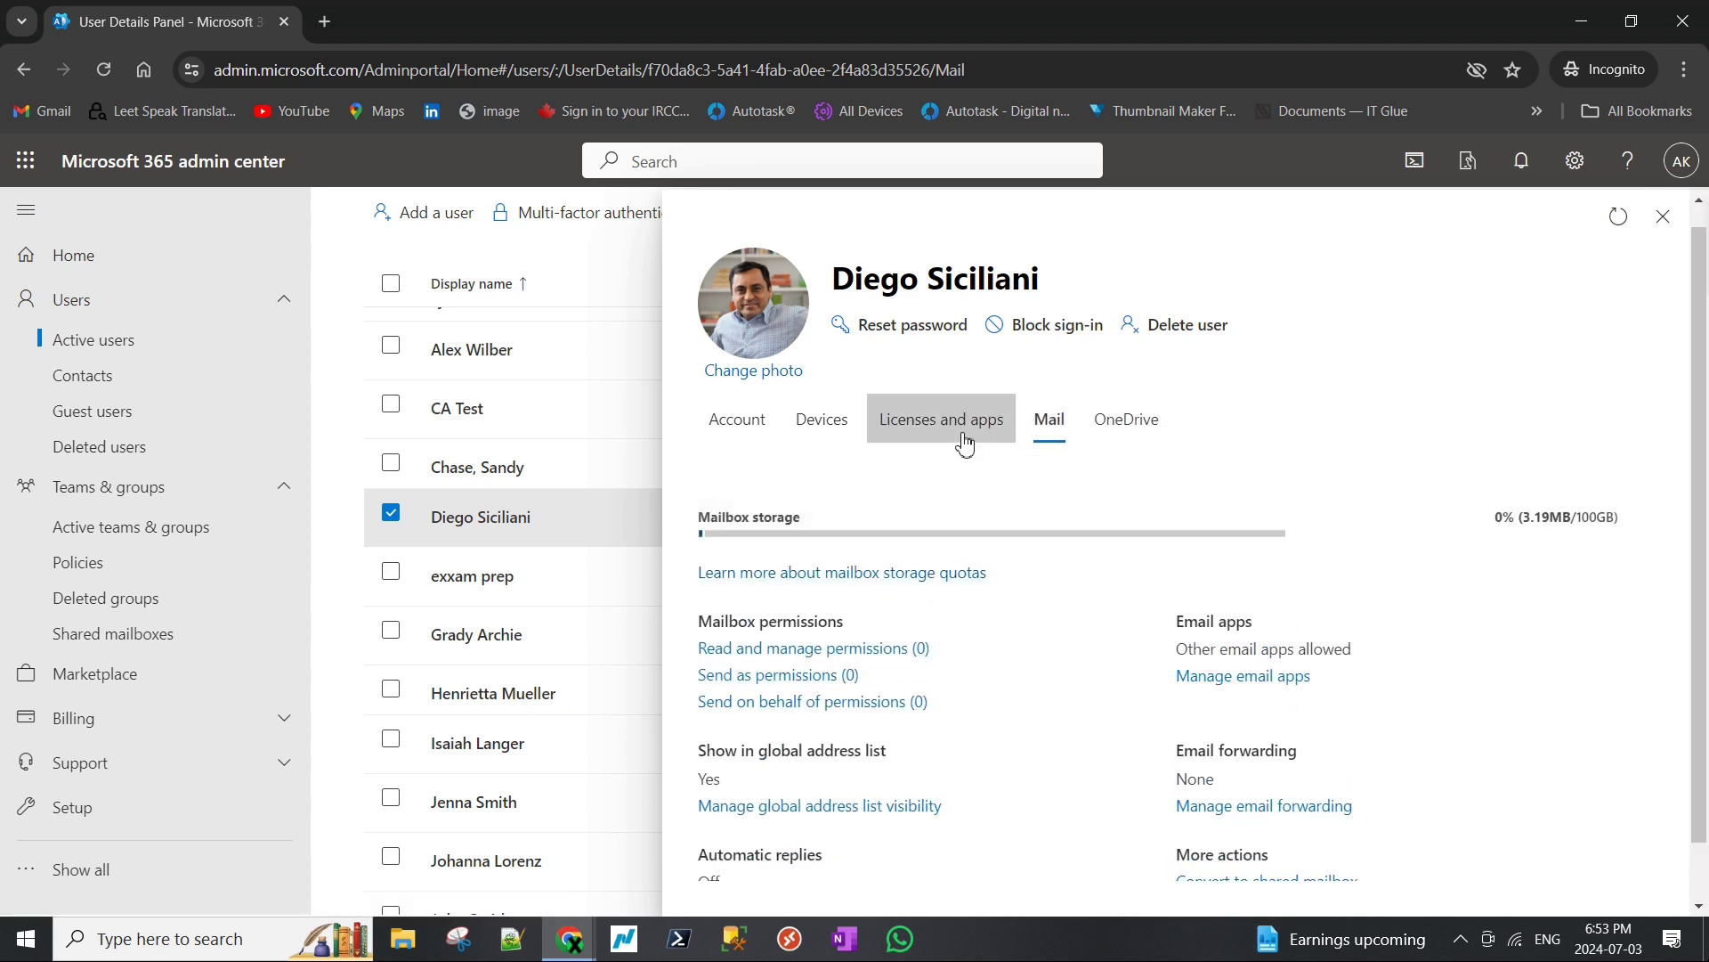
scroll(1184, 748, "down", 1)
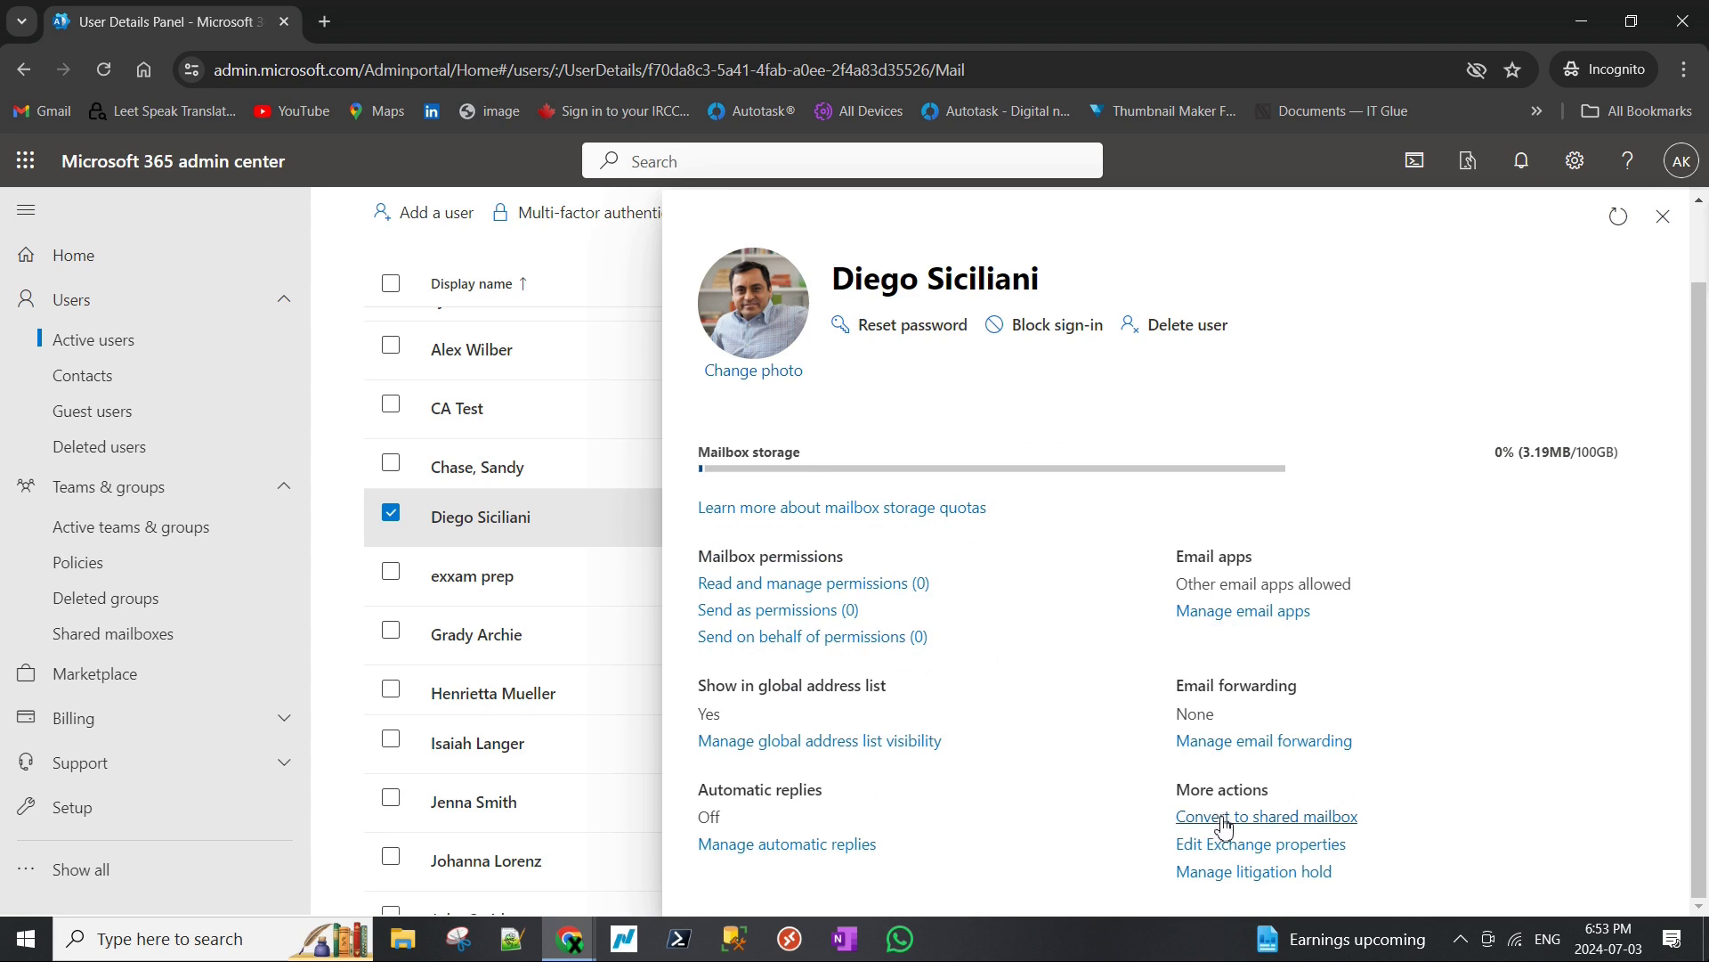
scroll(1113, 667, "up", 1)
scroll(1158, 694, "down", 1)
Choose Convert to shared mailbox and confirm the conversion.
left_click(1241, 826)
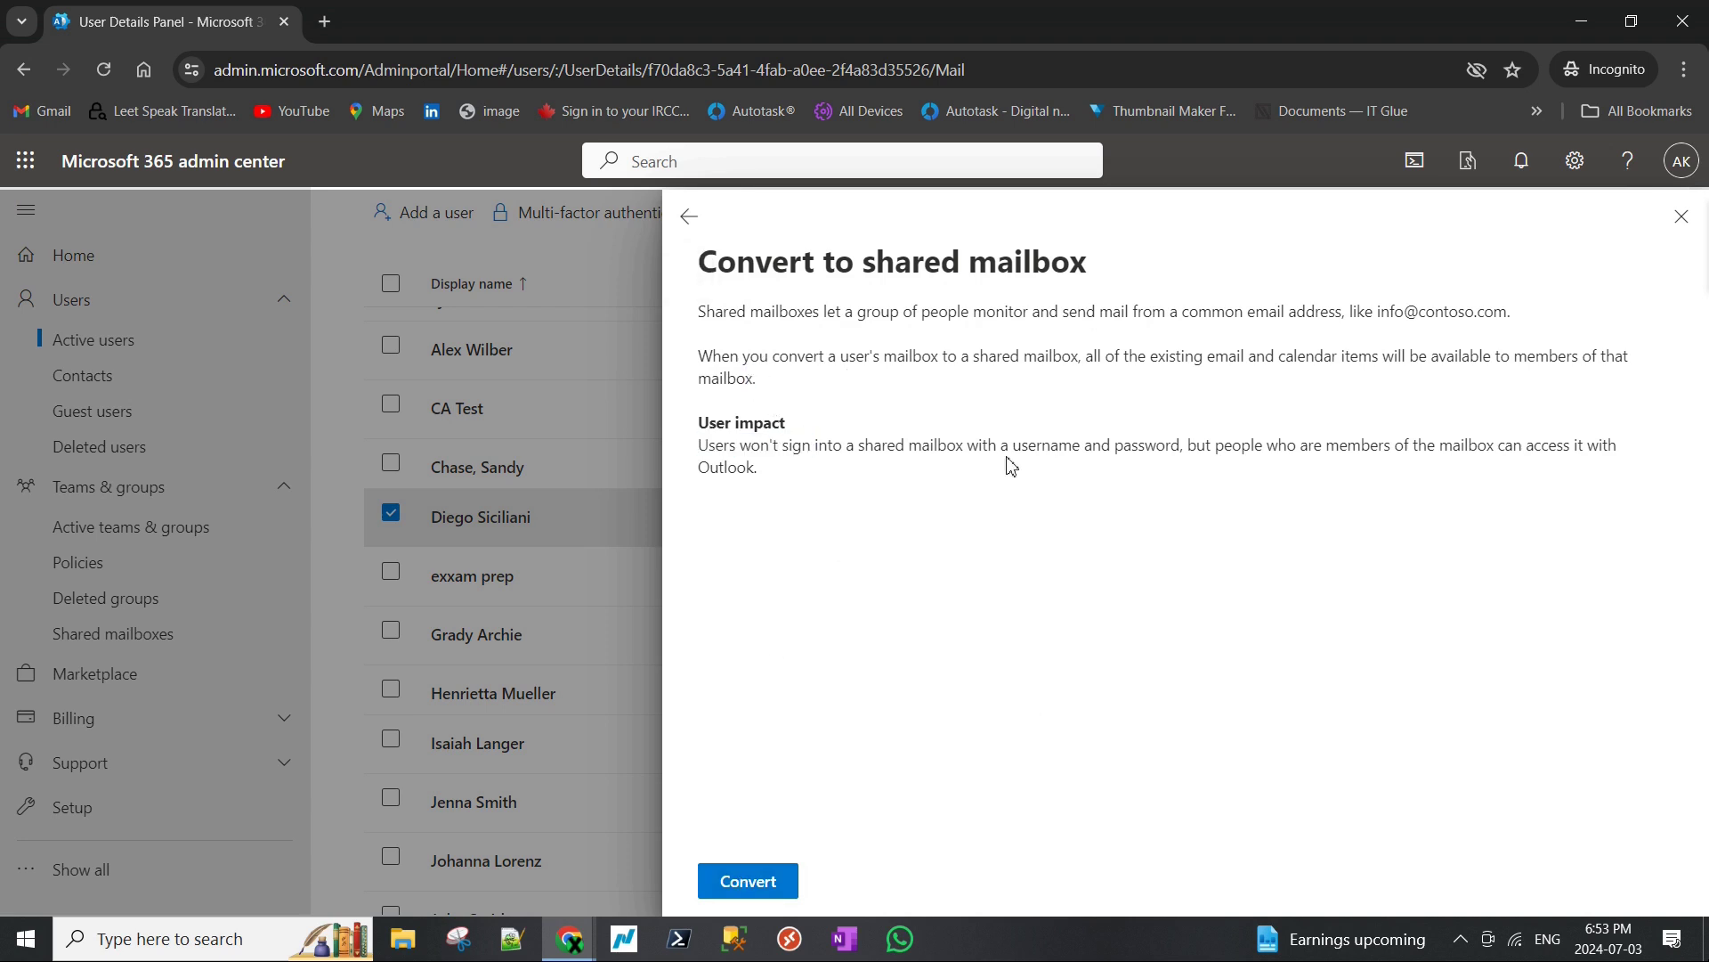
left_click(752, 880)
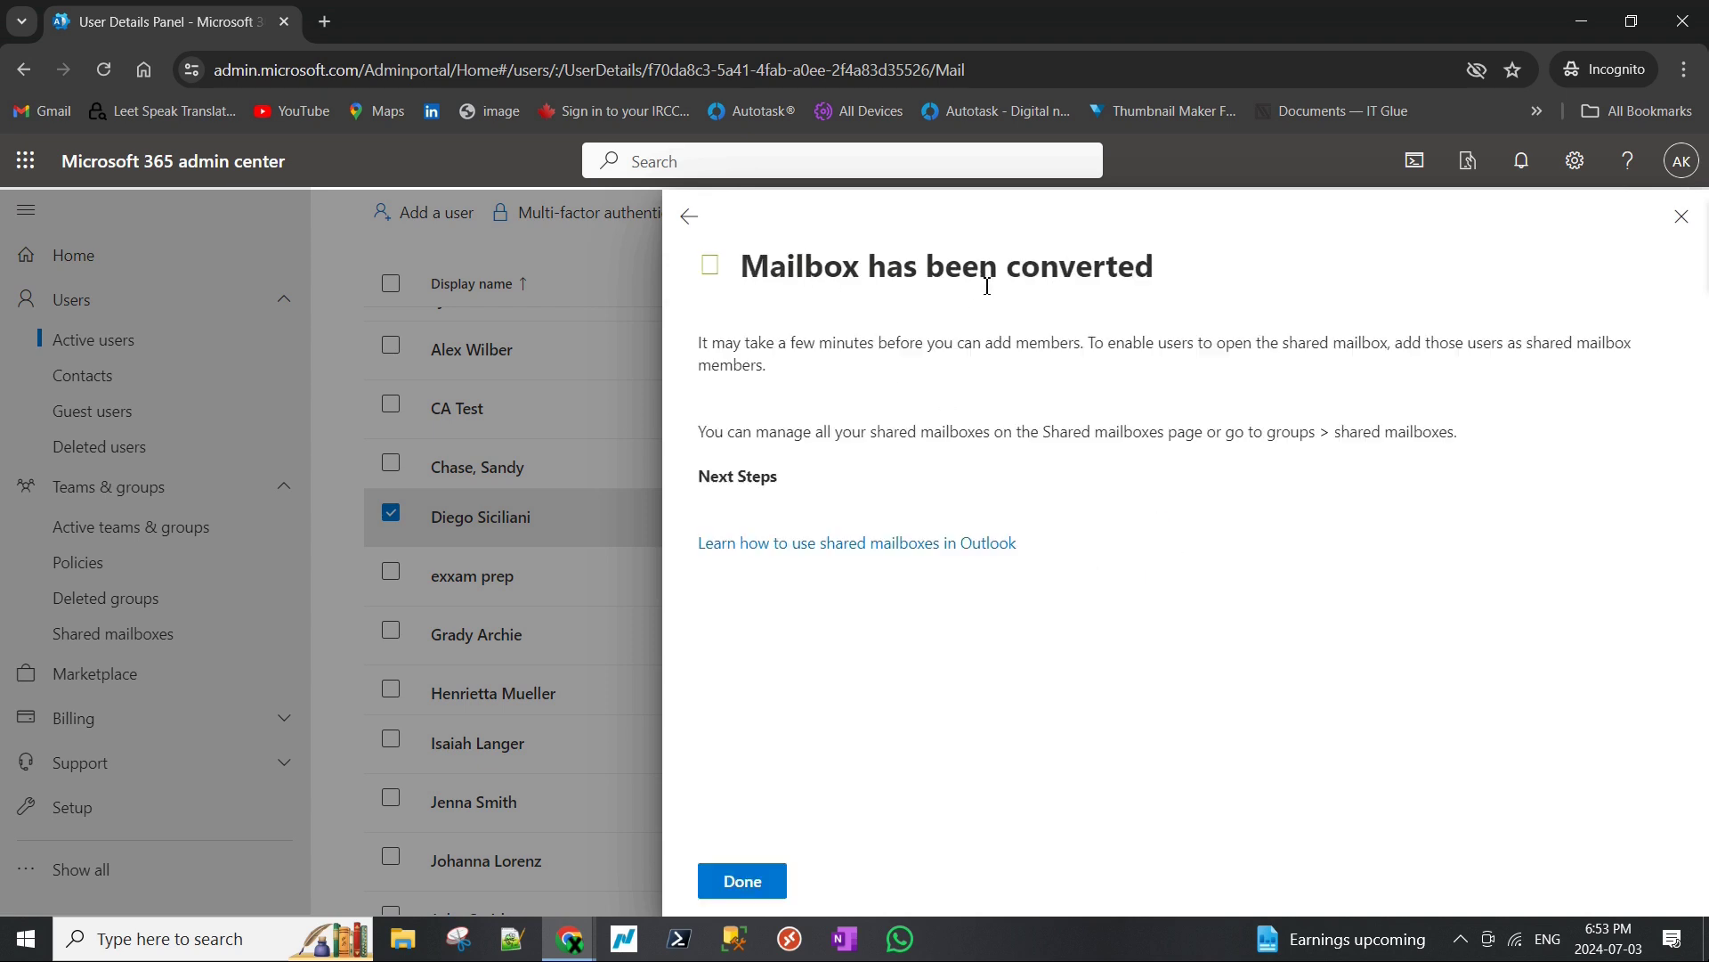
Switch back and forth between the user's Mail and Licenses and apps tabs to review them.
left_click(689, 217)
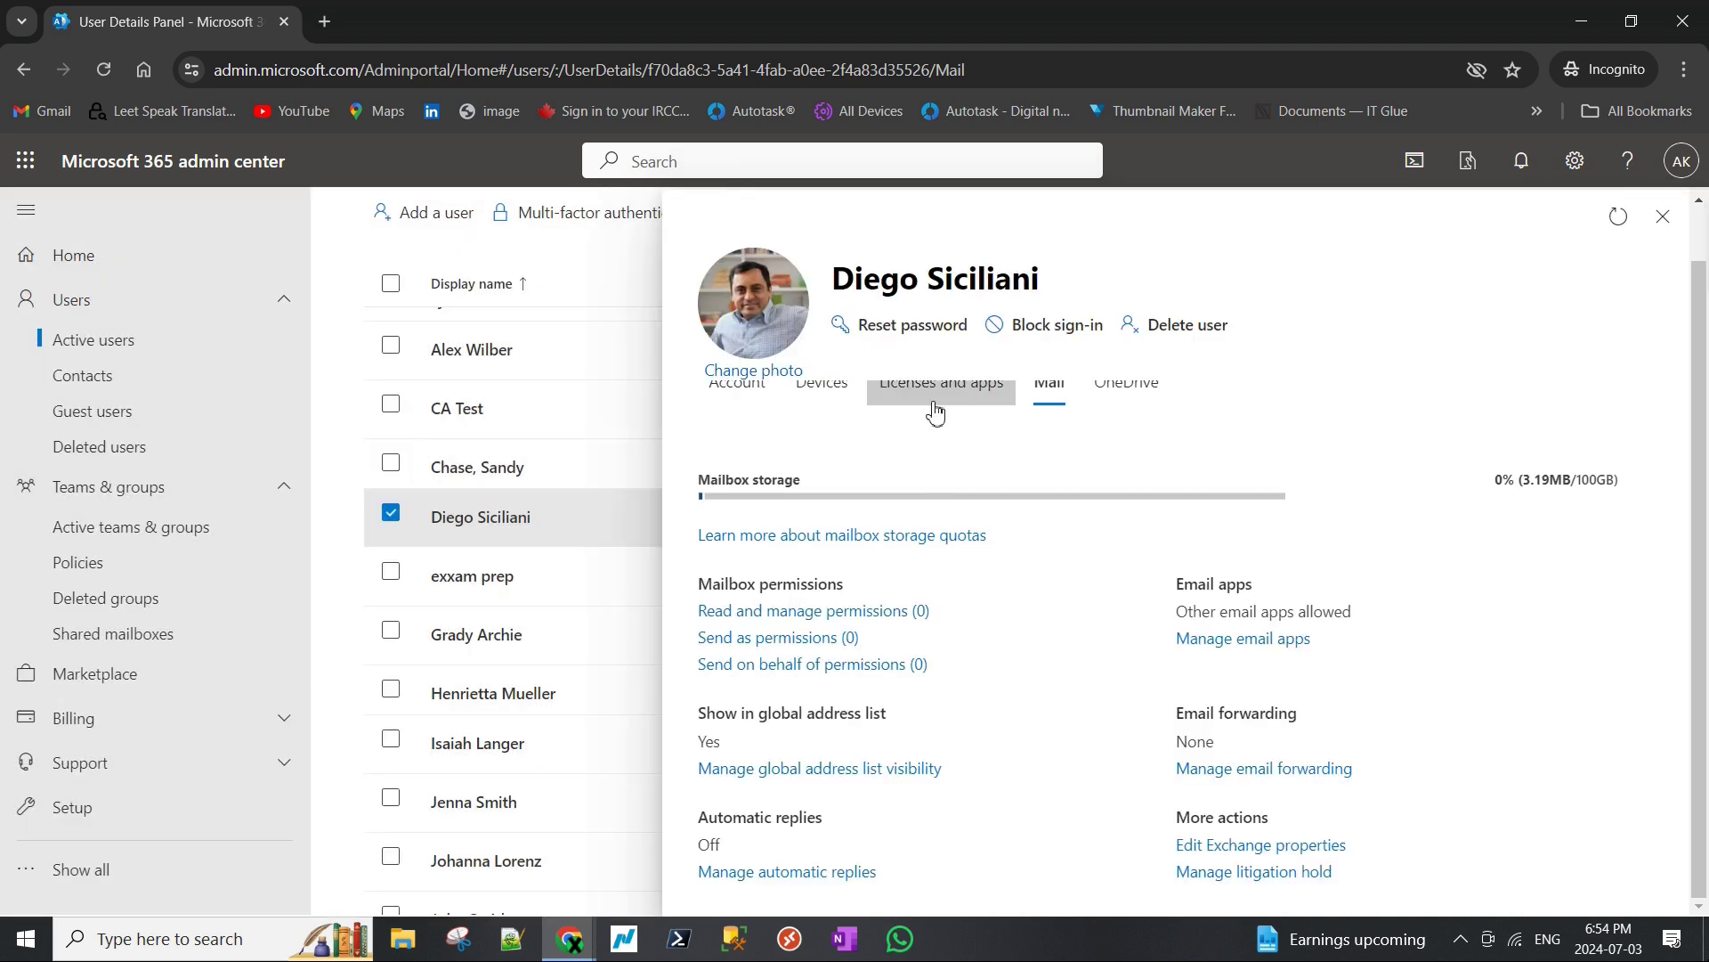
left_click(942, 420)
scroll(950, 686, "down", 2)
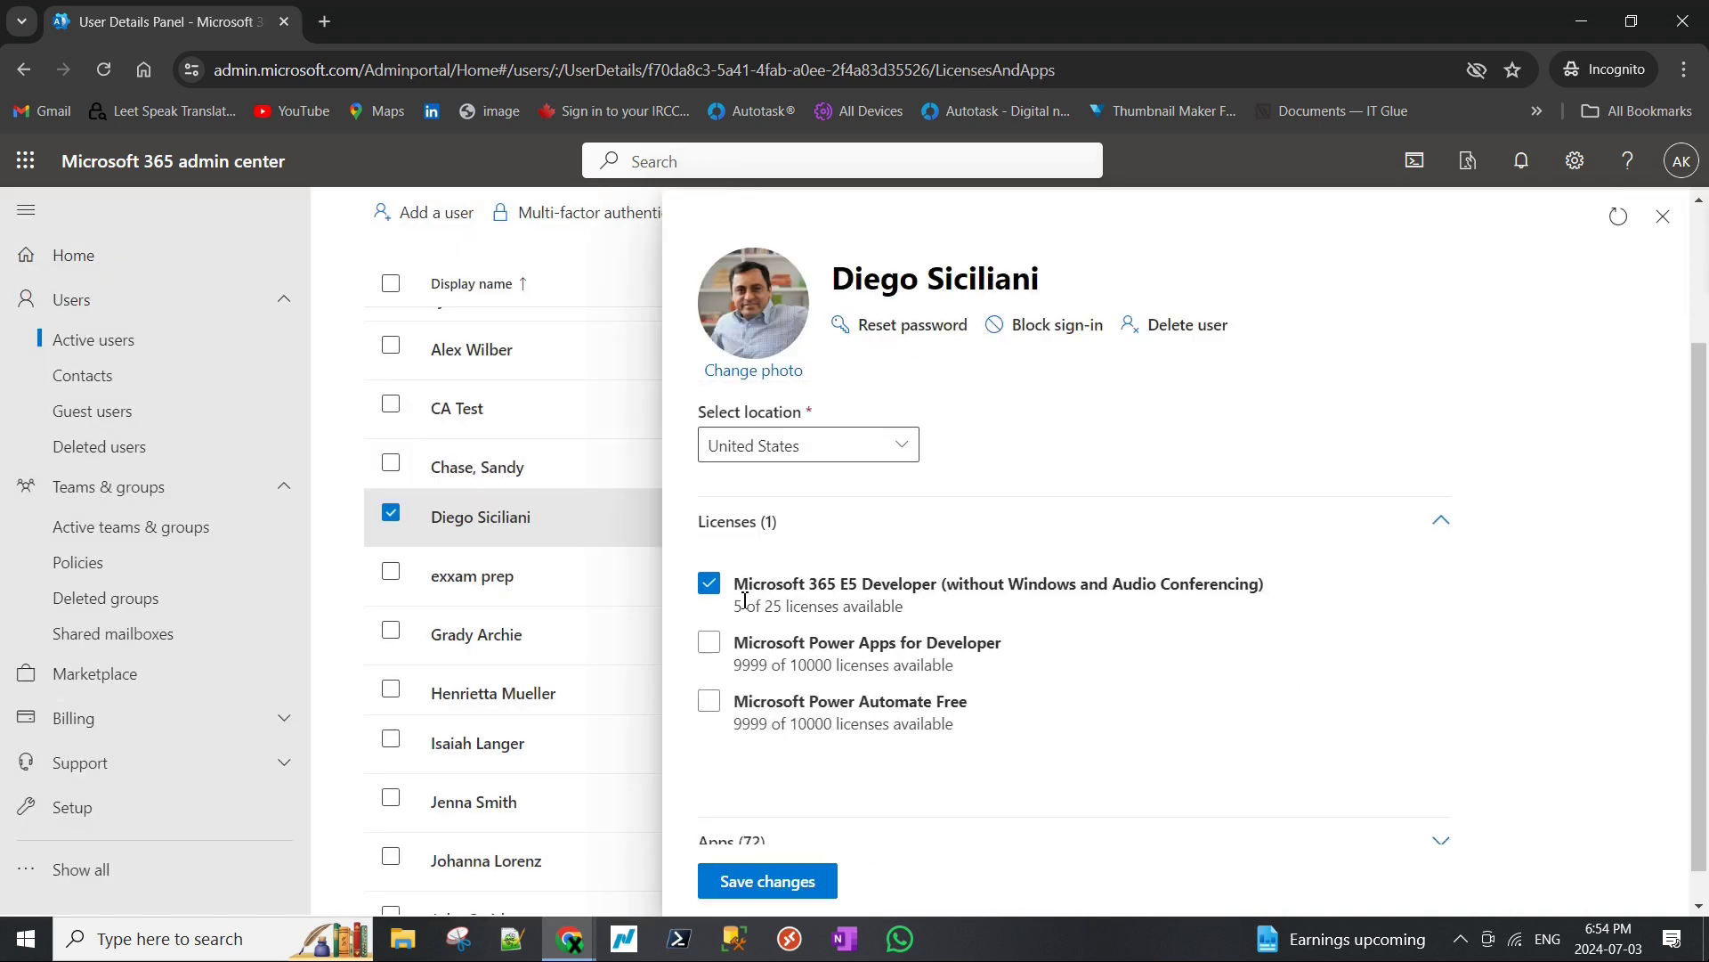
scroll(842, 610, "up", 2)
left_click(1047, 438)
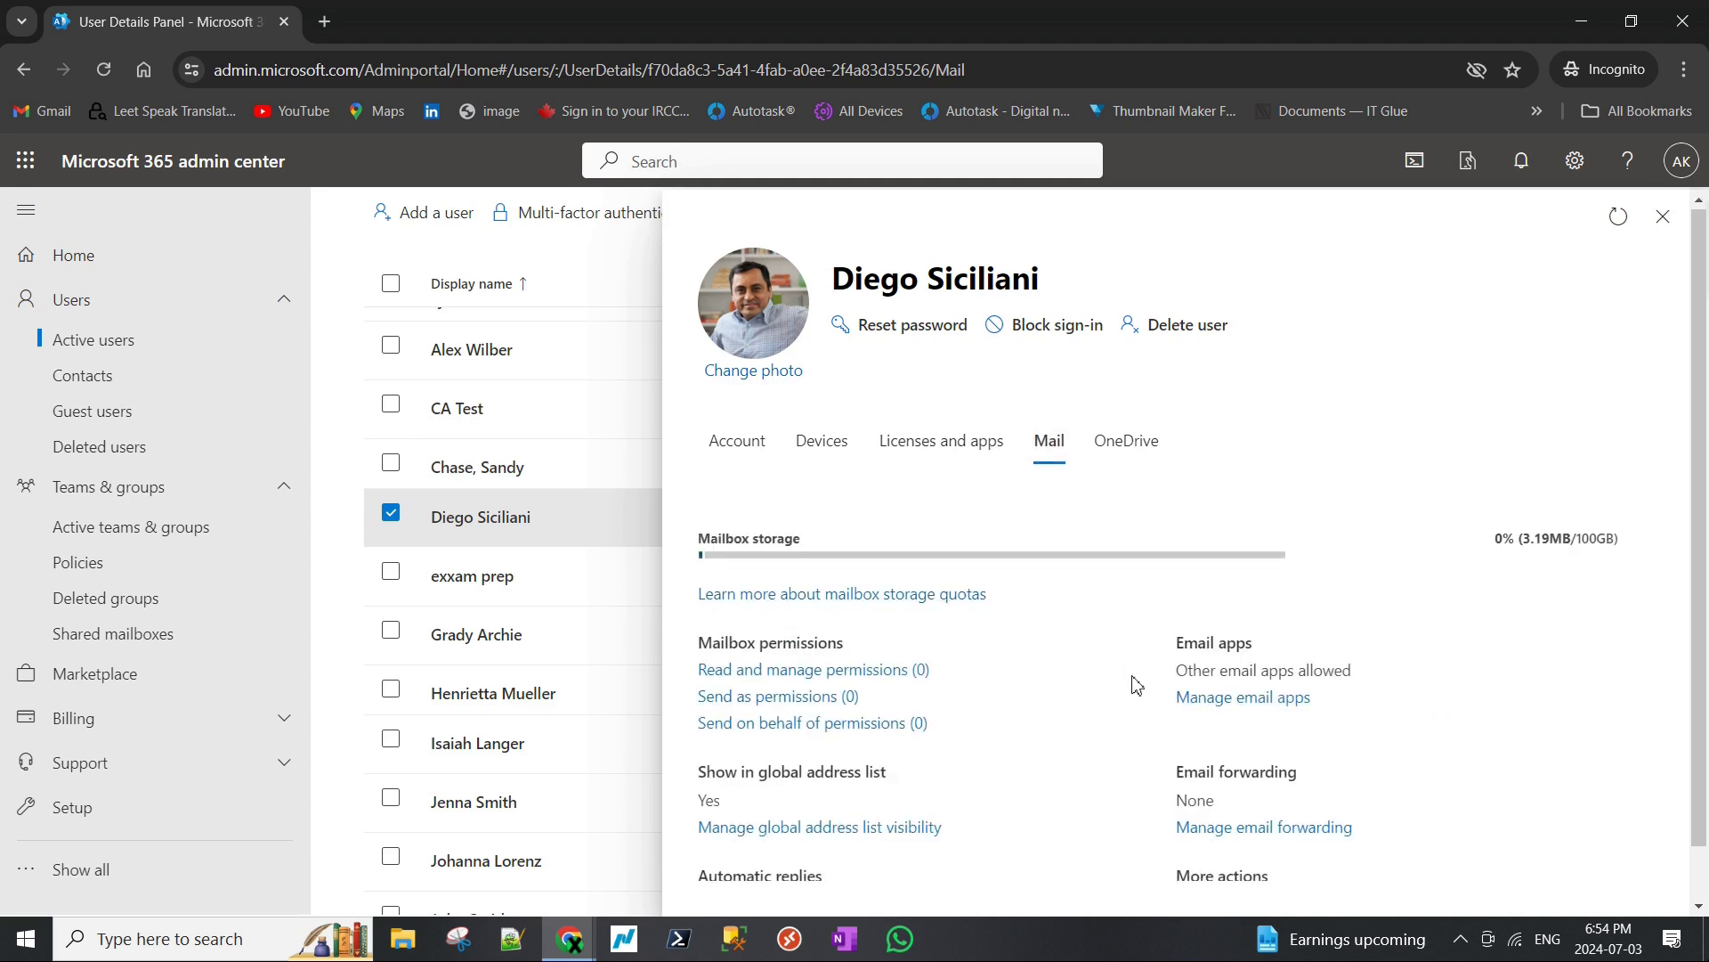
scroll(1157, 703, "down", 1)
scroll(1012, 709, "up", 1)
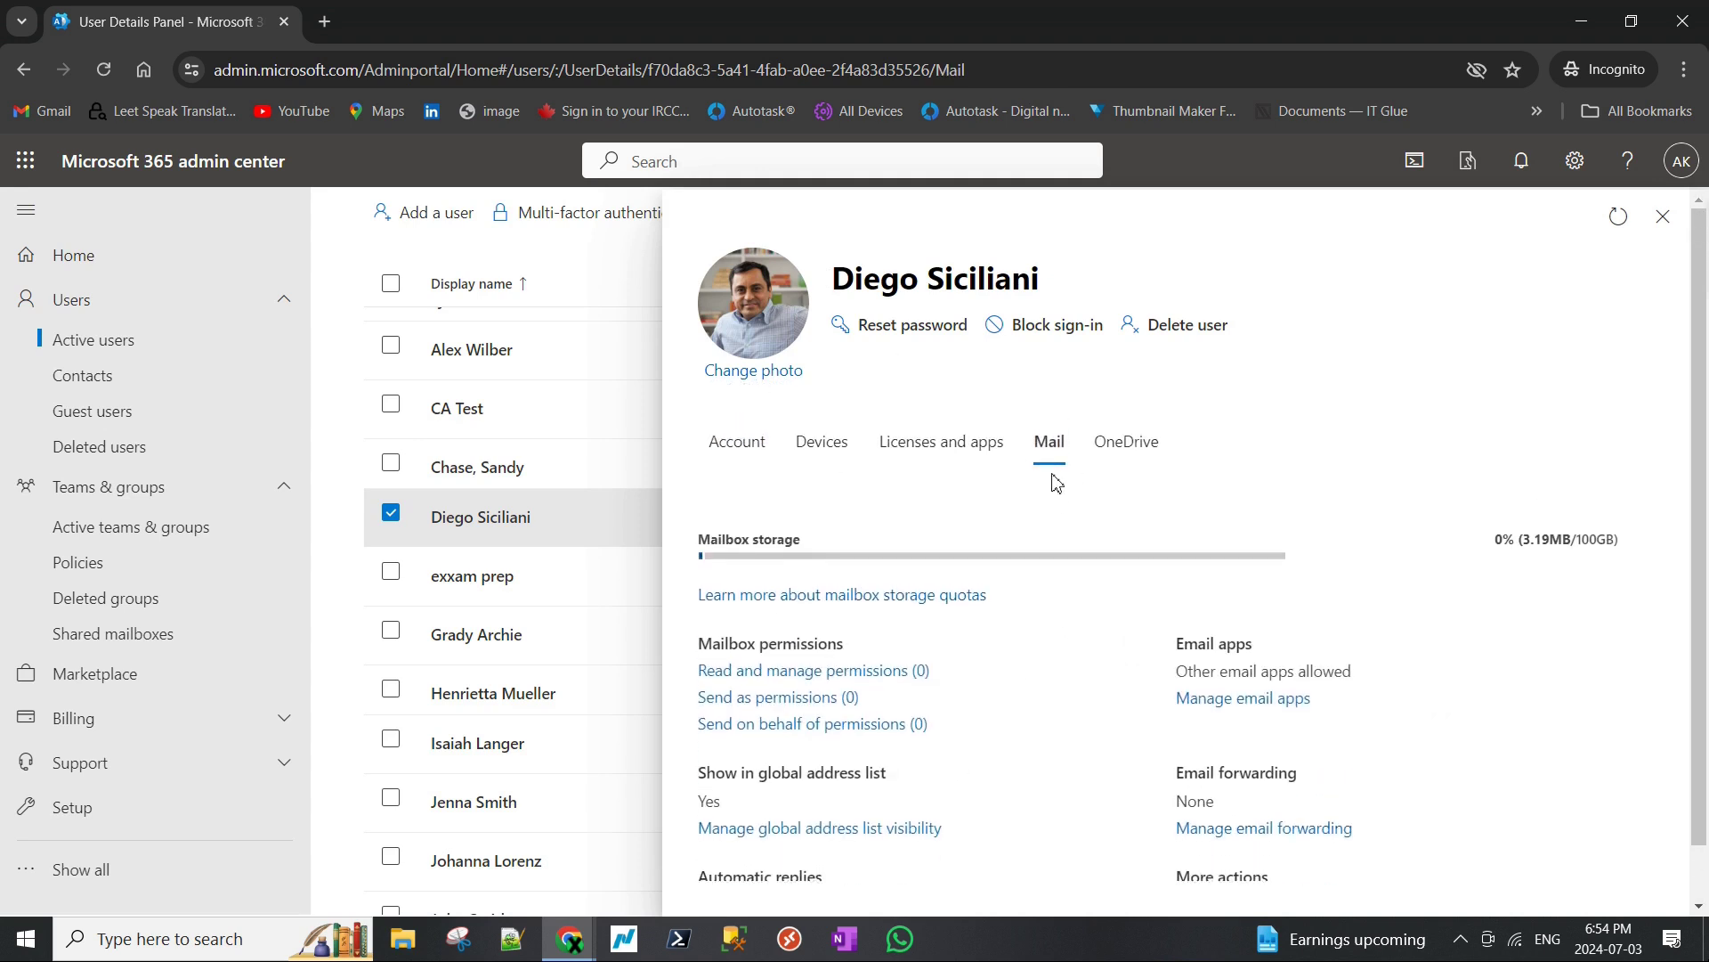
left_click(941, 441)
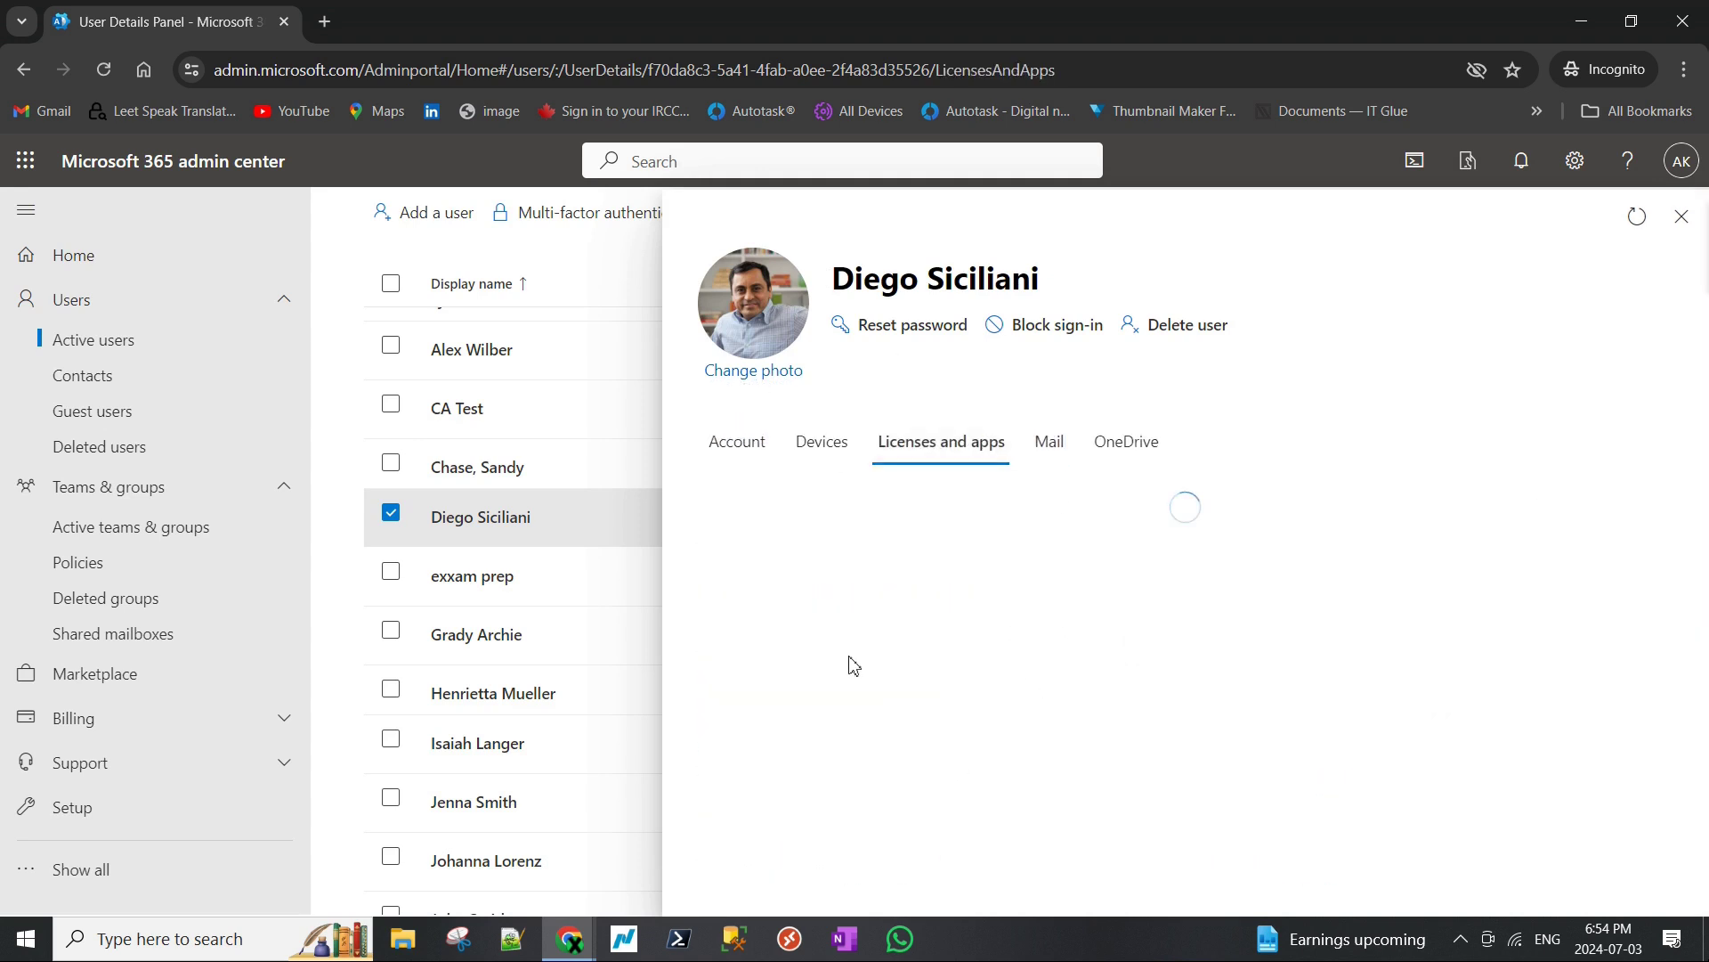
scroll(825, 771, "down", 1)
scroll(969, 440, "up", 1)
left_click(1049, 441)
scroll(1096, 718, "down", 1)
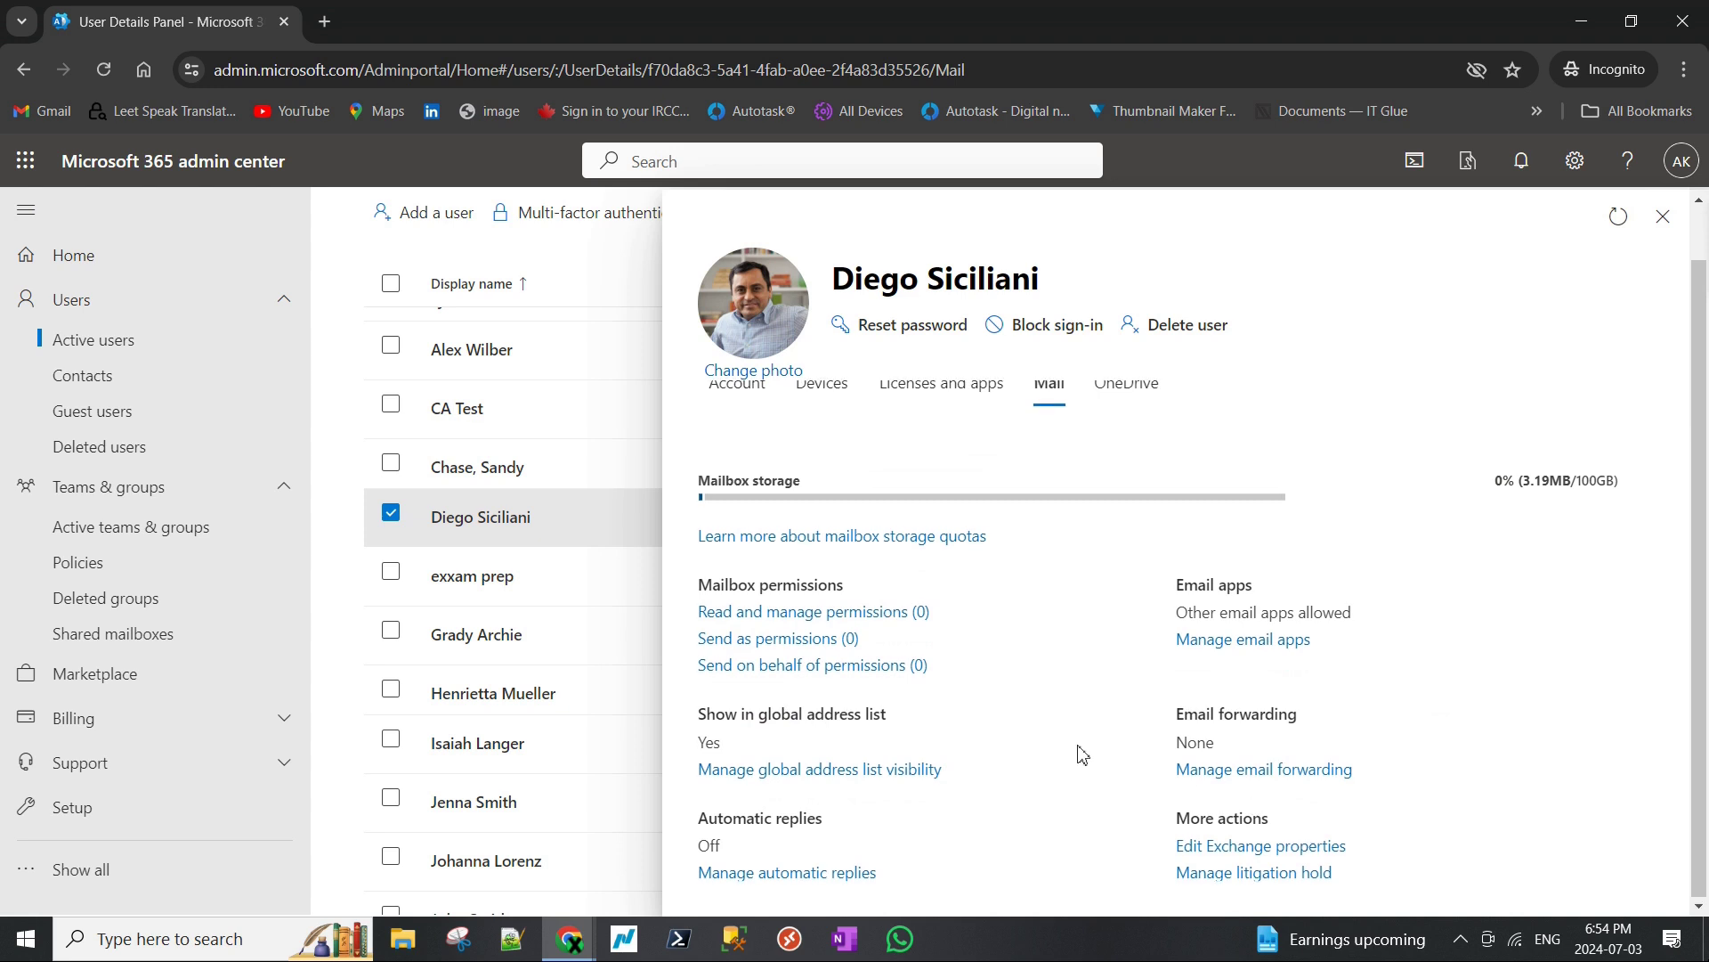
scroll(1077, 752, "up", 1)
Uncheck Microsoft 365 E5 Developer and save, leaving Licenses (0).
left_click(944, 442)
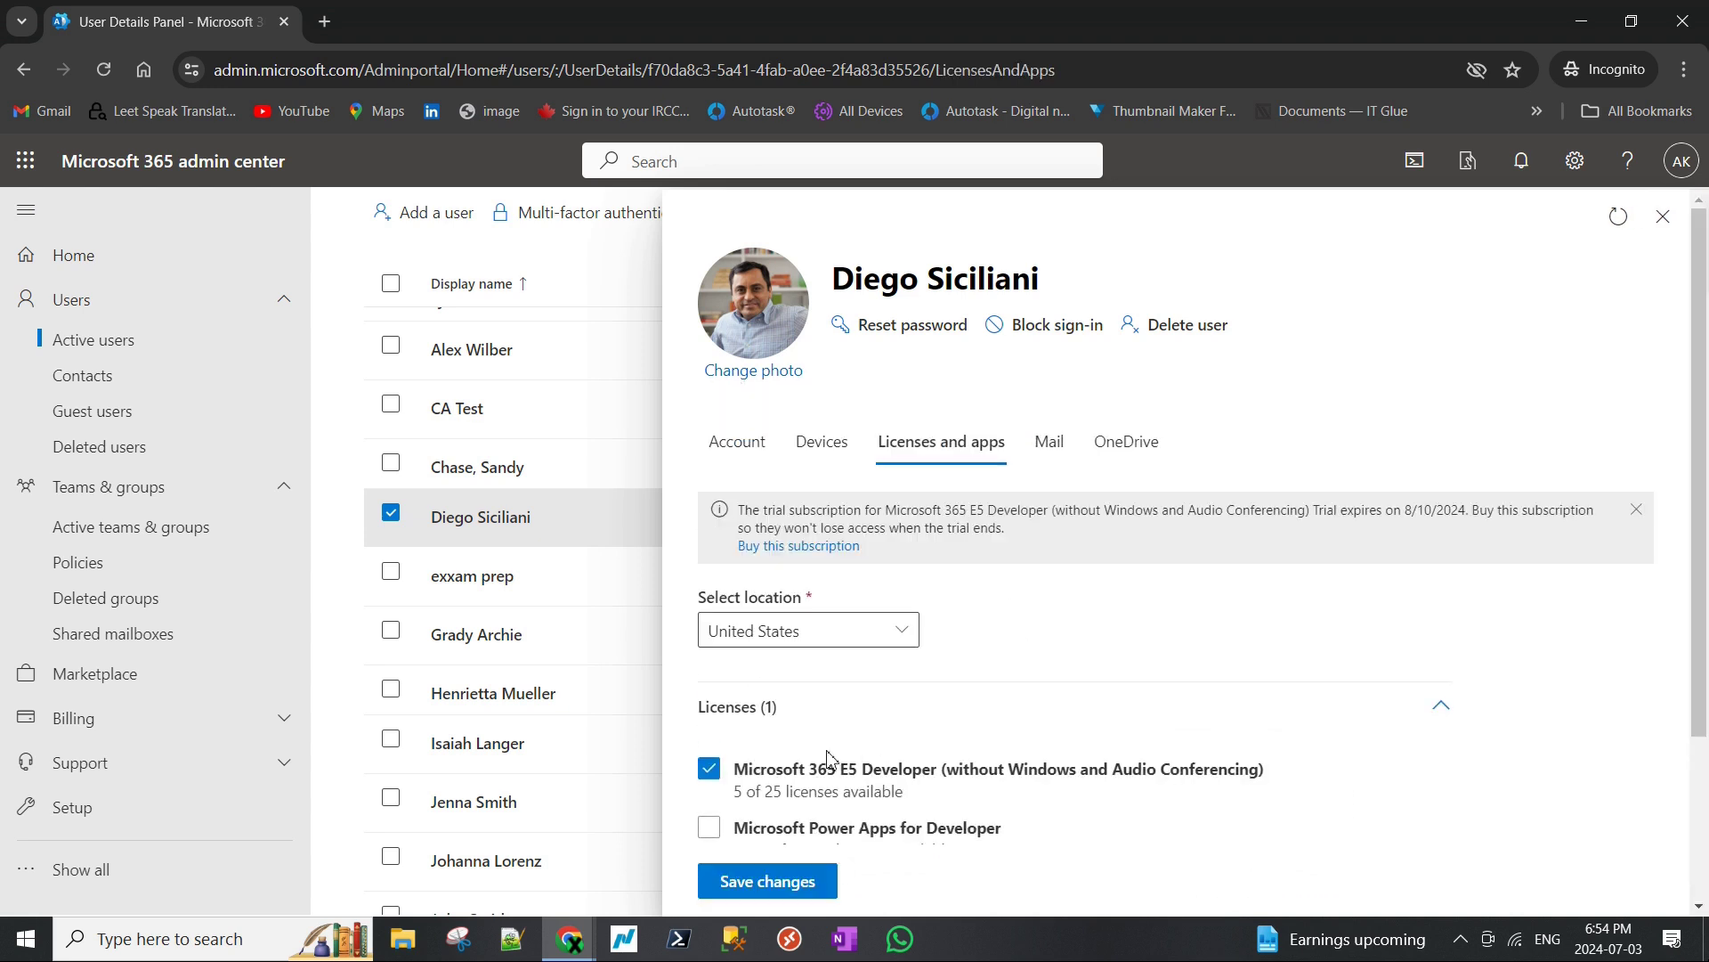
scroll(830, 762, "down", 2)
scroll(1055, 670, "up", 2)
scroll(712, 641, "down", 3)
left_click(709, 548)
left_click(780, 886)
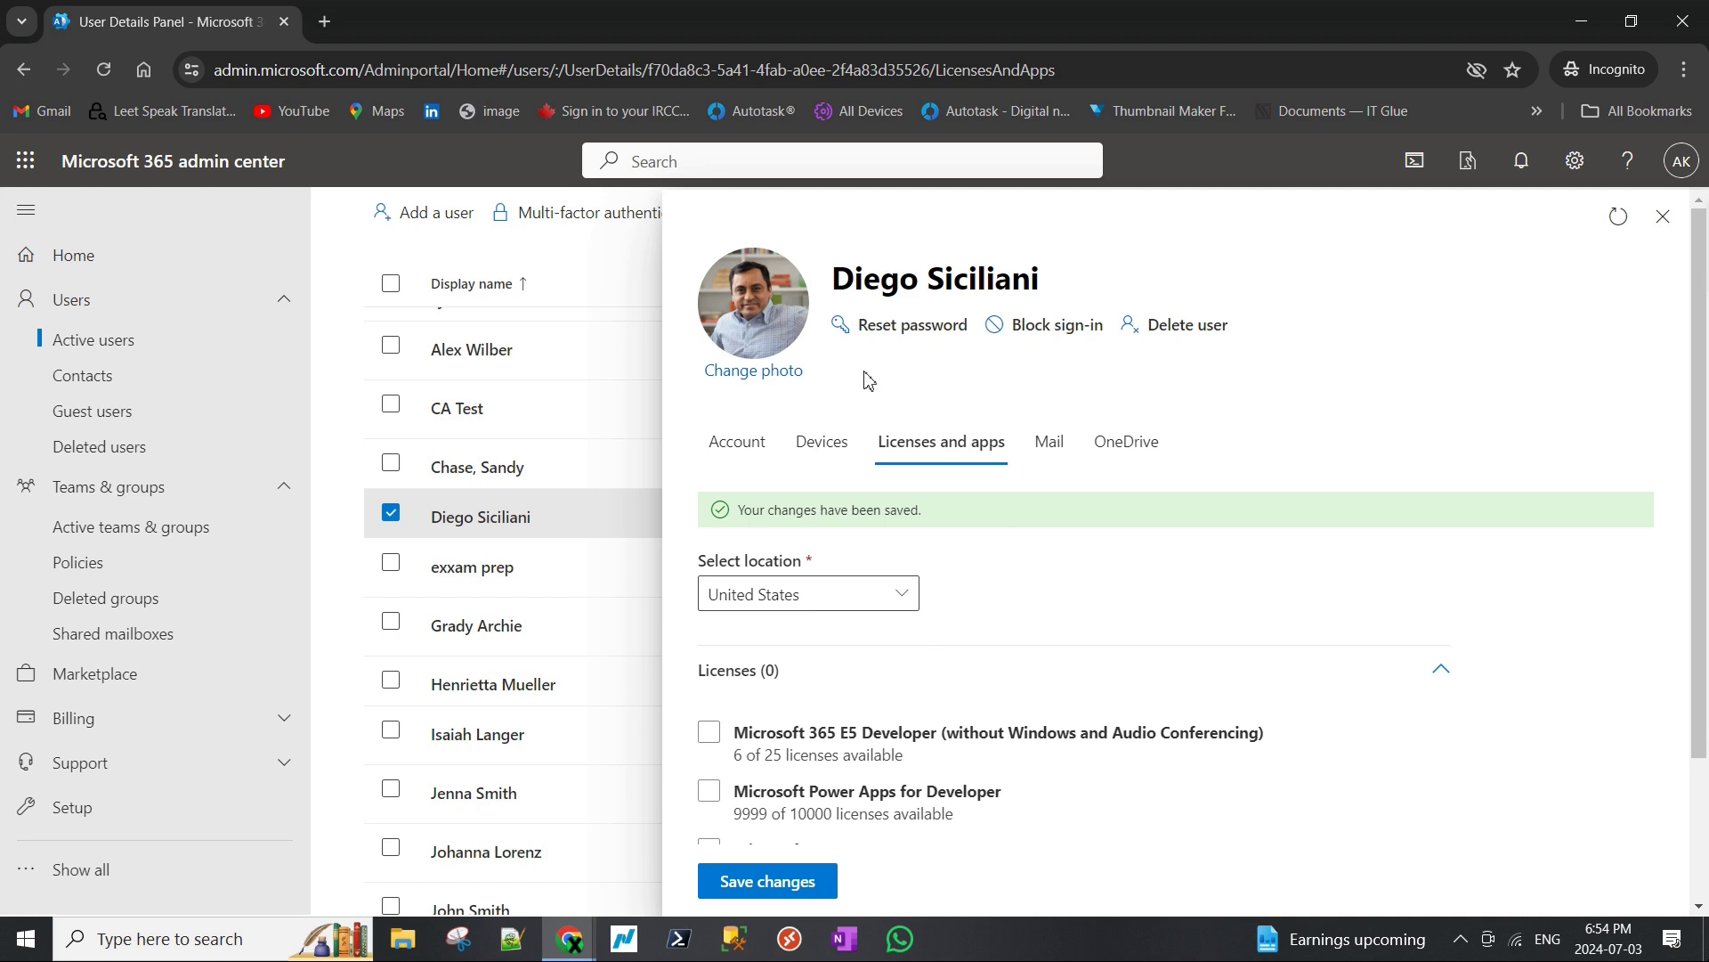
View the Account tab, close the details, and check the user shows Unlicensed in Active users.
left_click(739, 443)
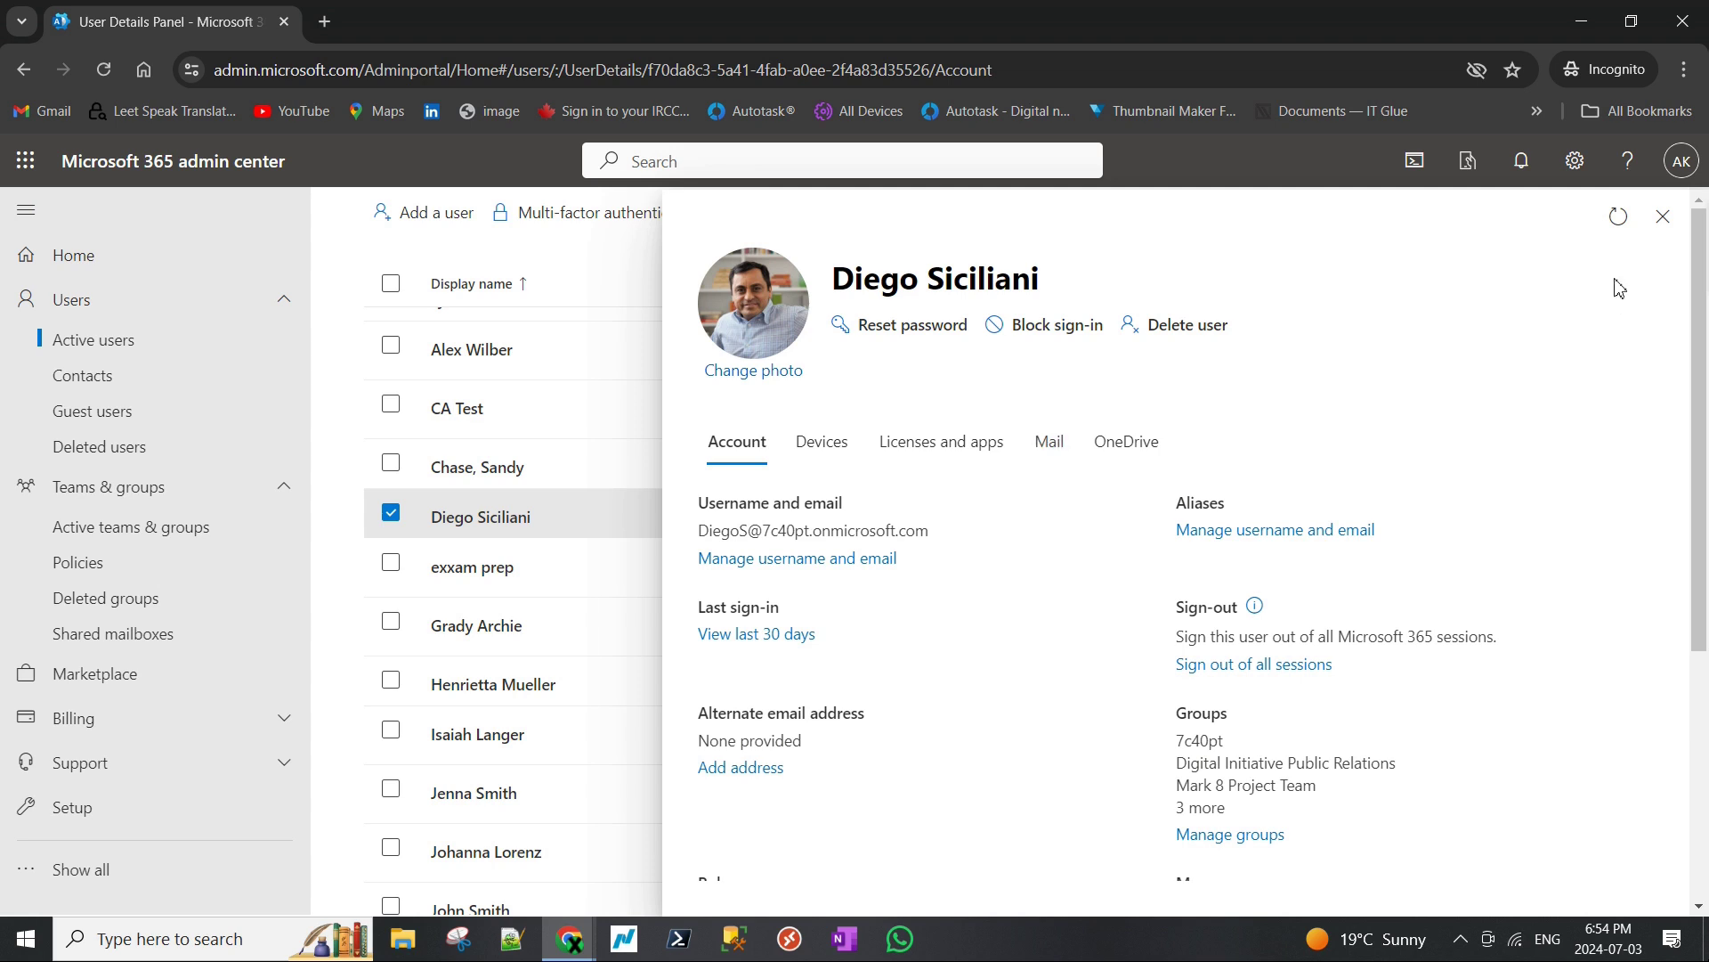
left_click(1662, 217)
scroll(554, 592, "up", 4)
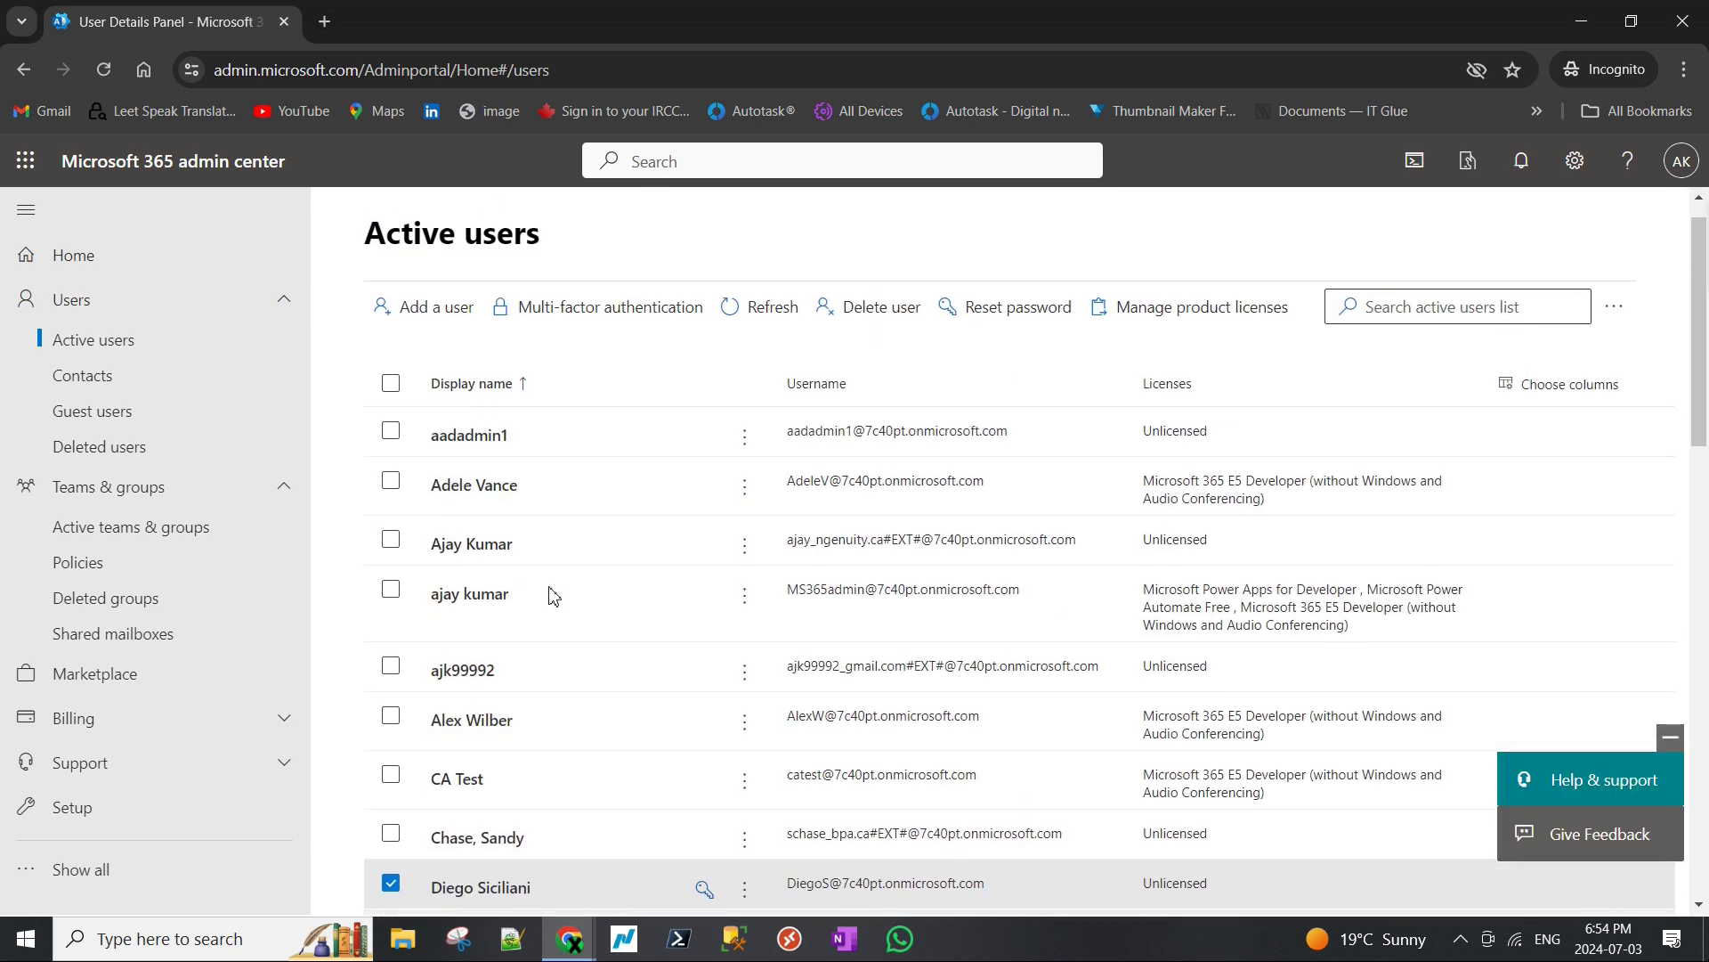
scroll(559, 641, "down", 2)
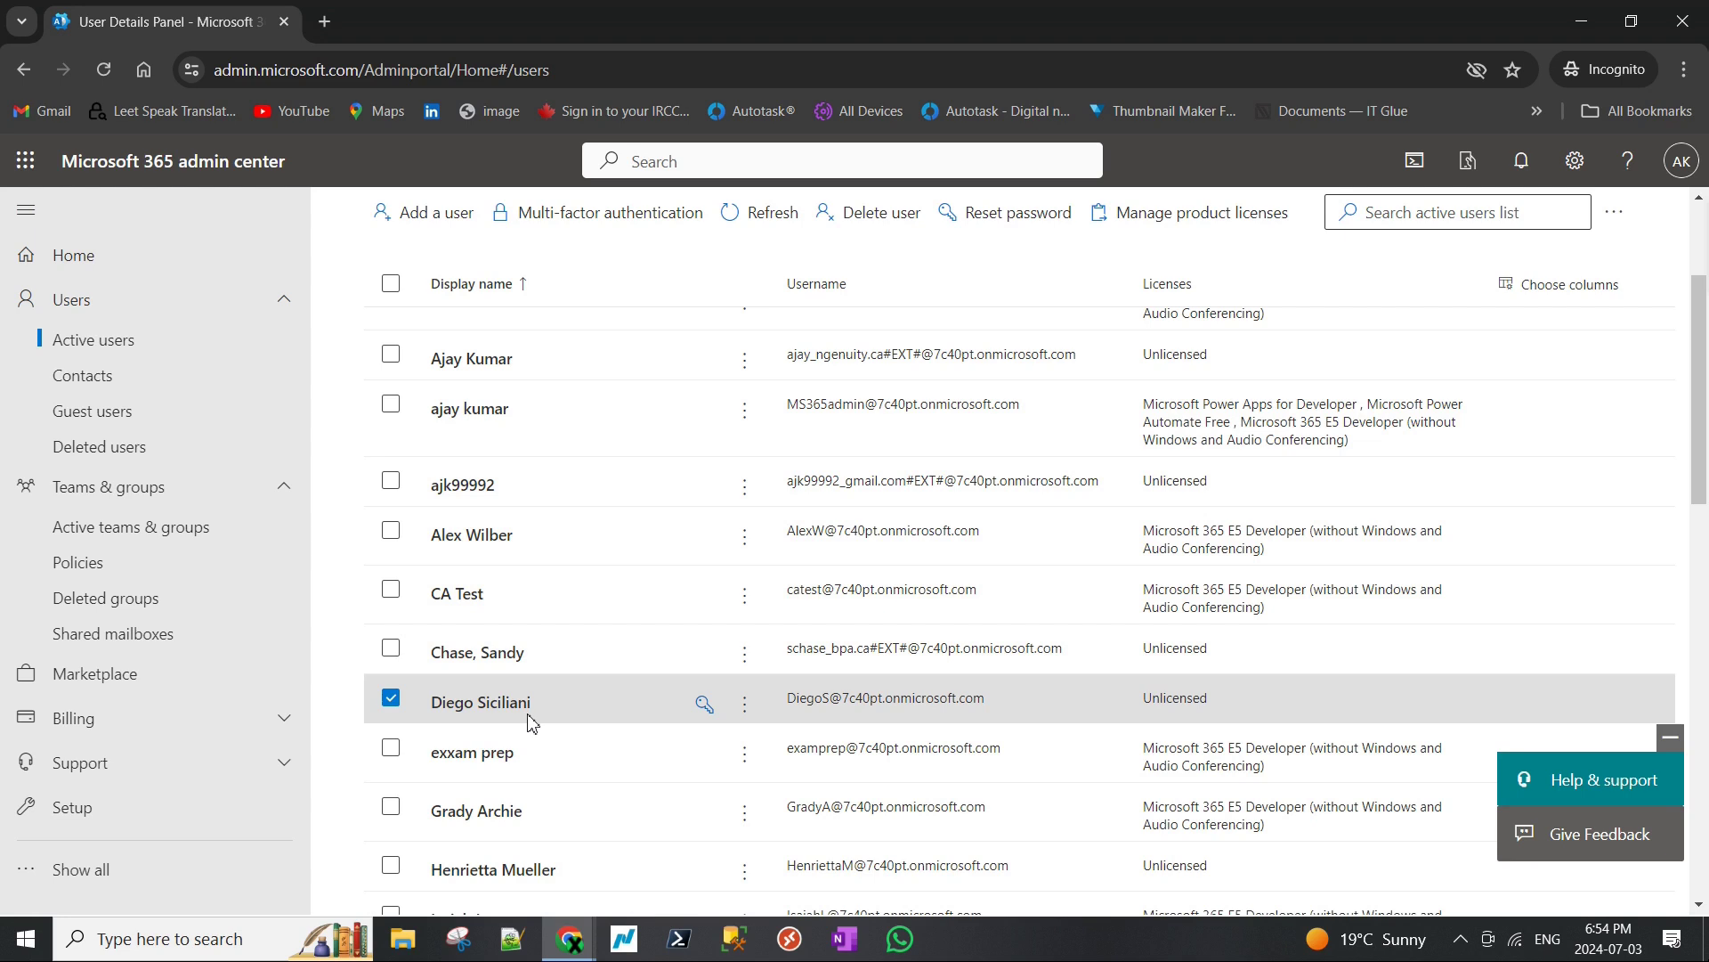
scroll(561, 733, "up", 2)
scroll(587, 721, "down", 2)
scroll(597, 715, "up", 2)
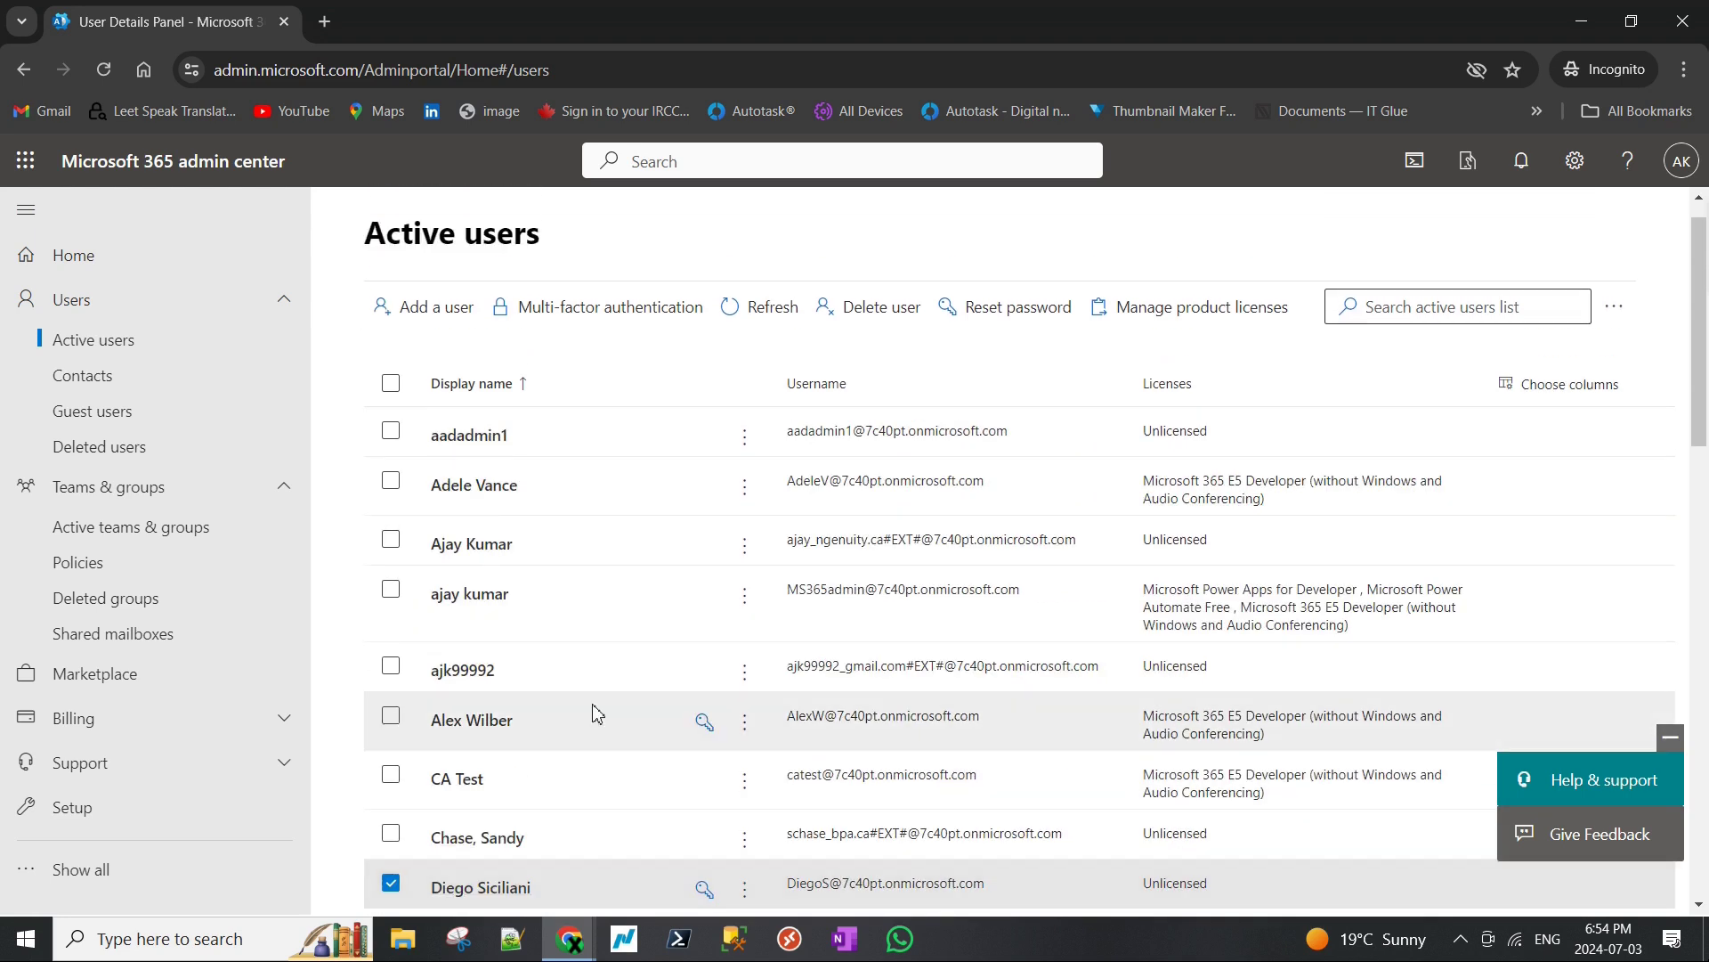
scroll(592, 719, "down", 2)
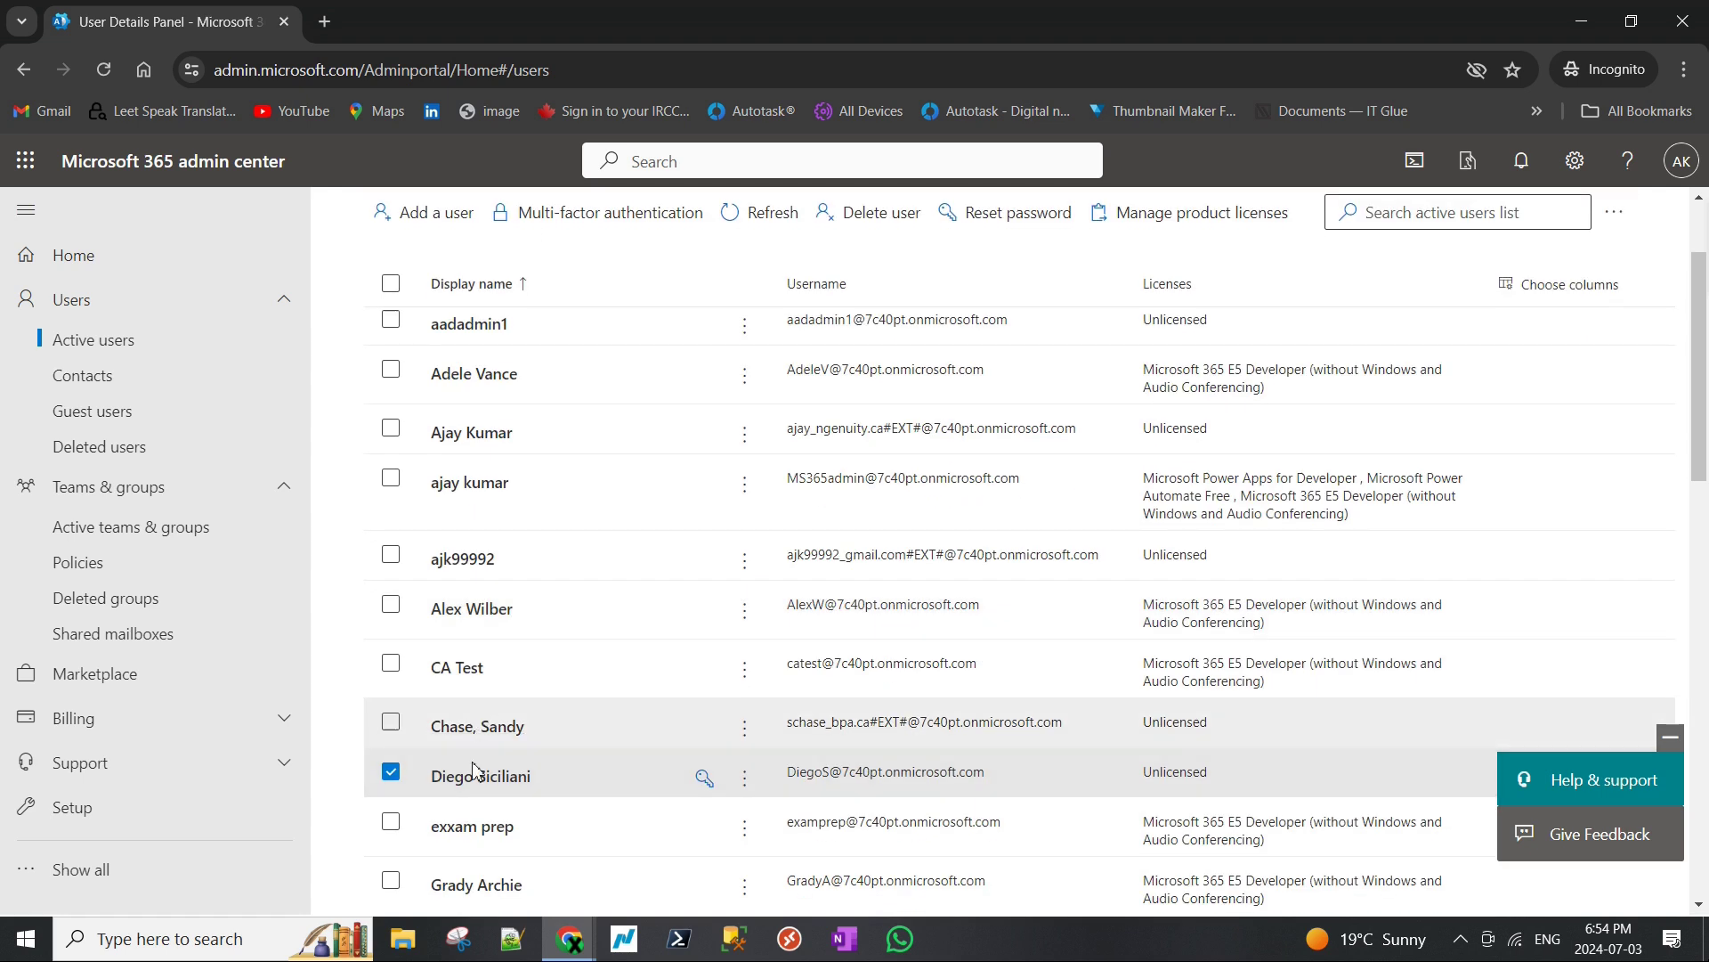
Under Teams & groups, find the converted mailbox in Shared mailboxes and open its details pane.
left_click(113, 503)
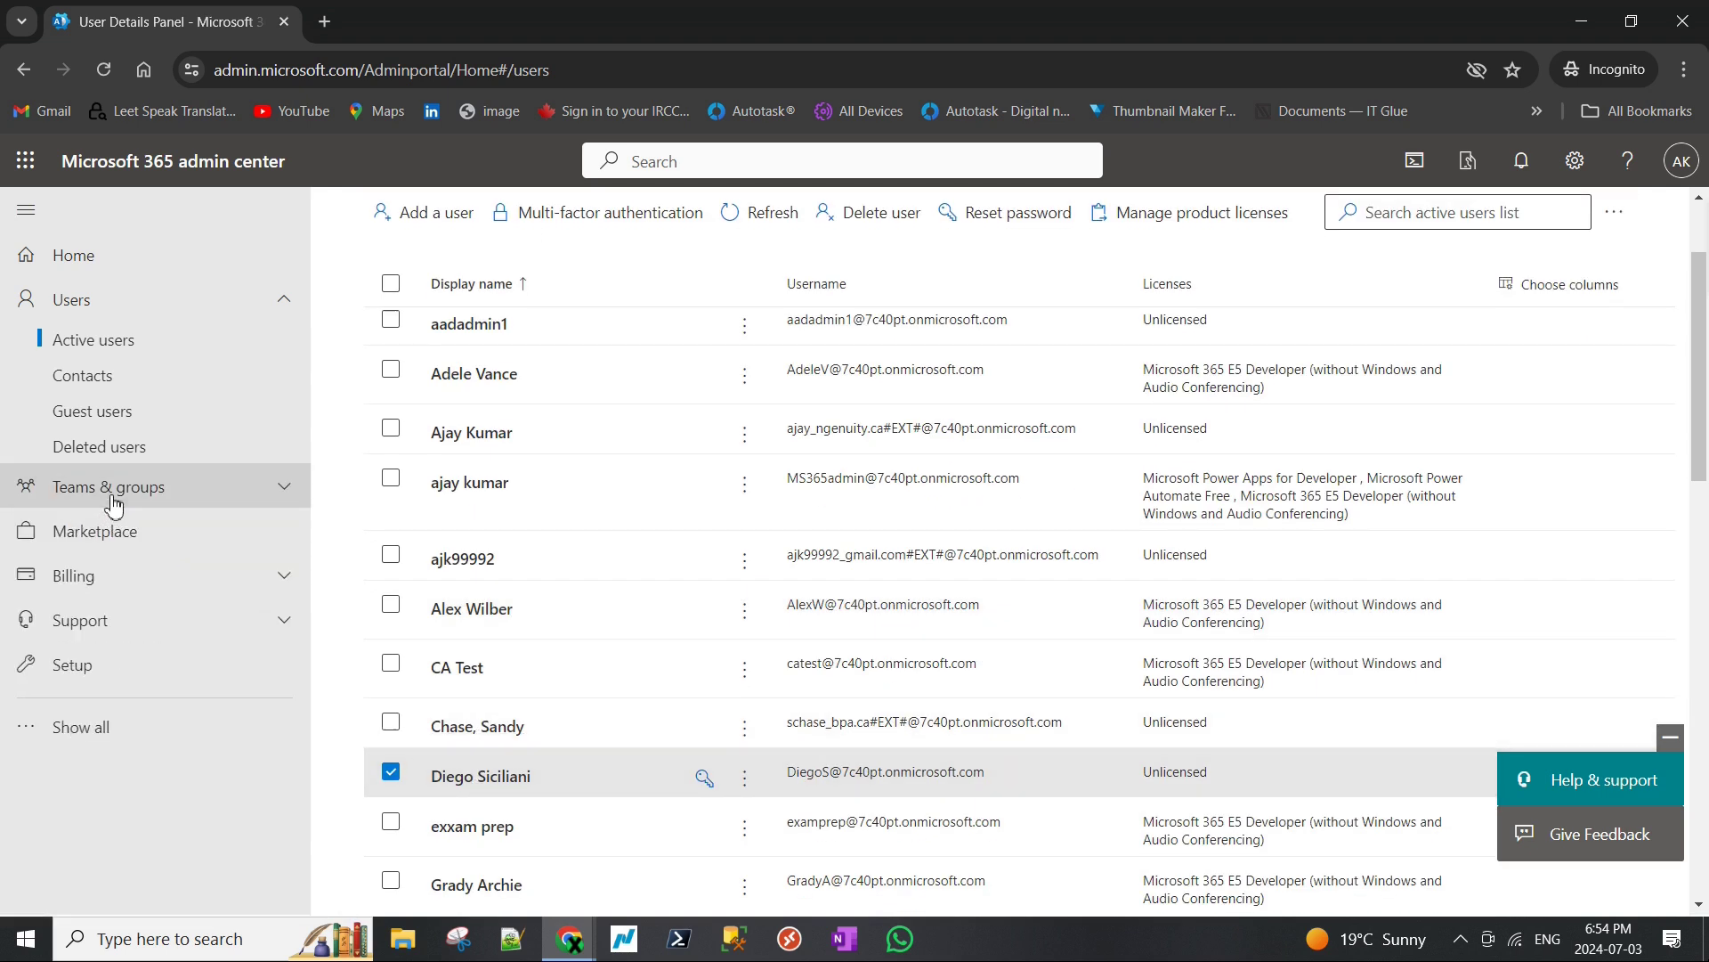
left_click(113, 503)
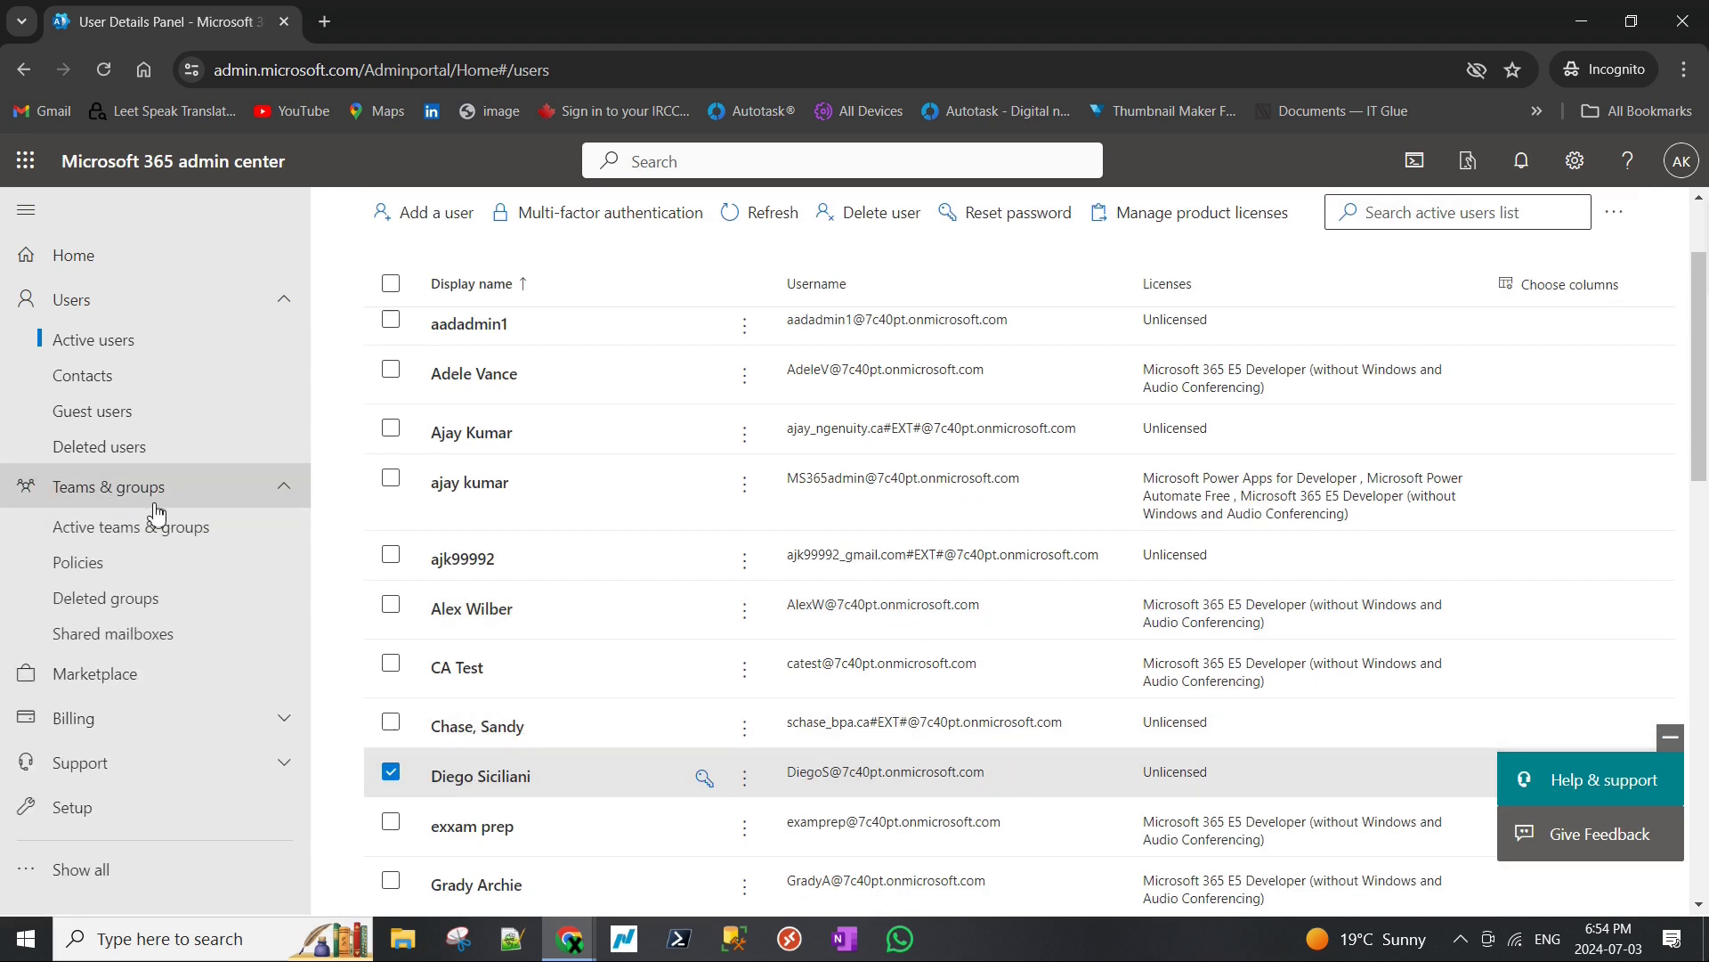
left_click(106, 635)
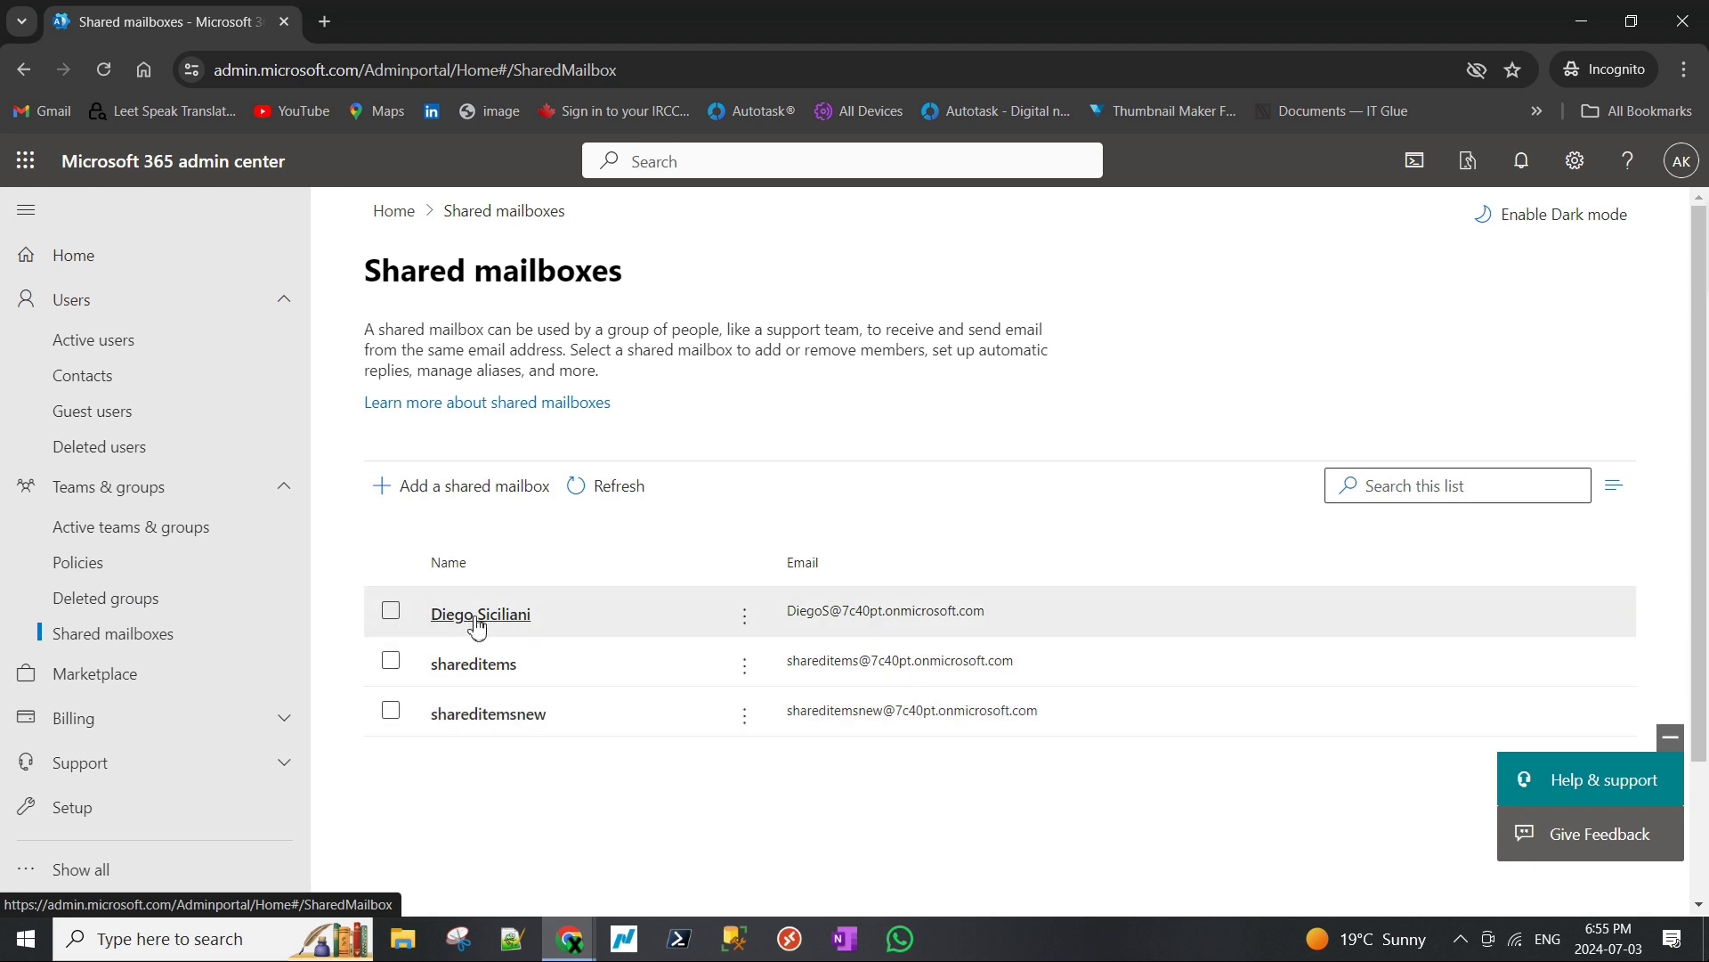
left_click(391, 610)
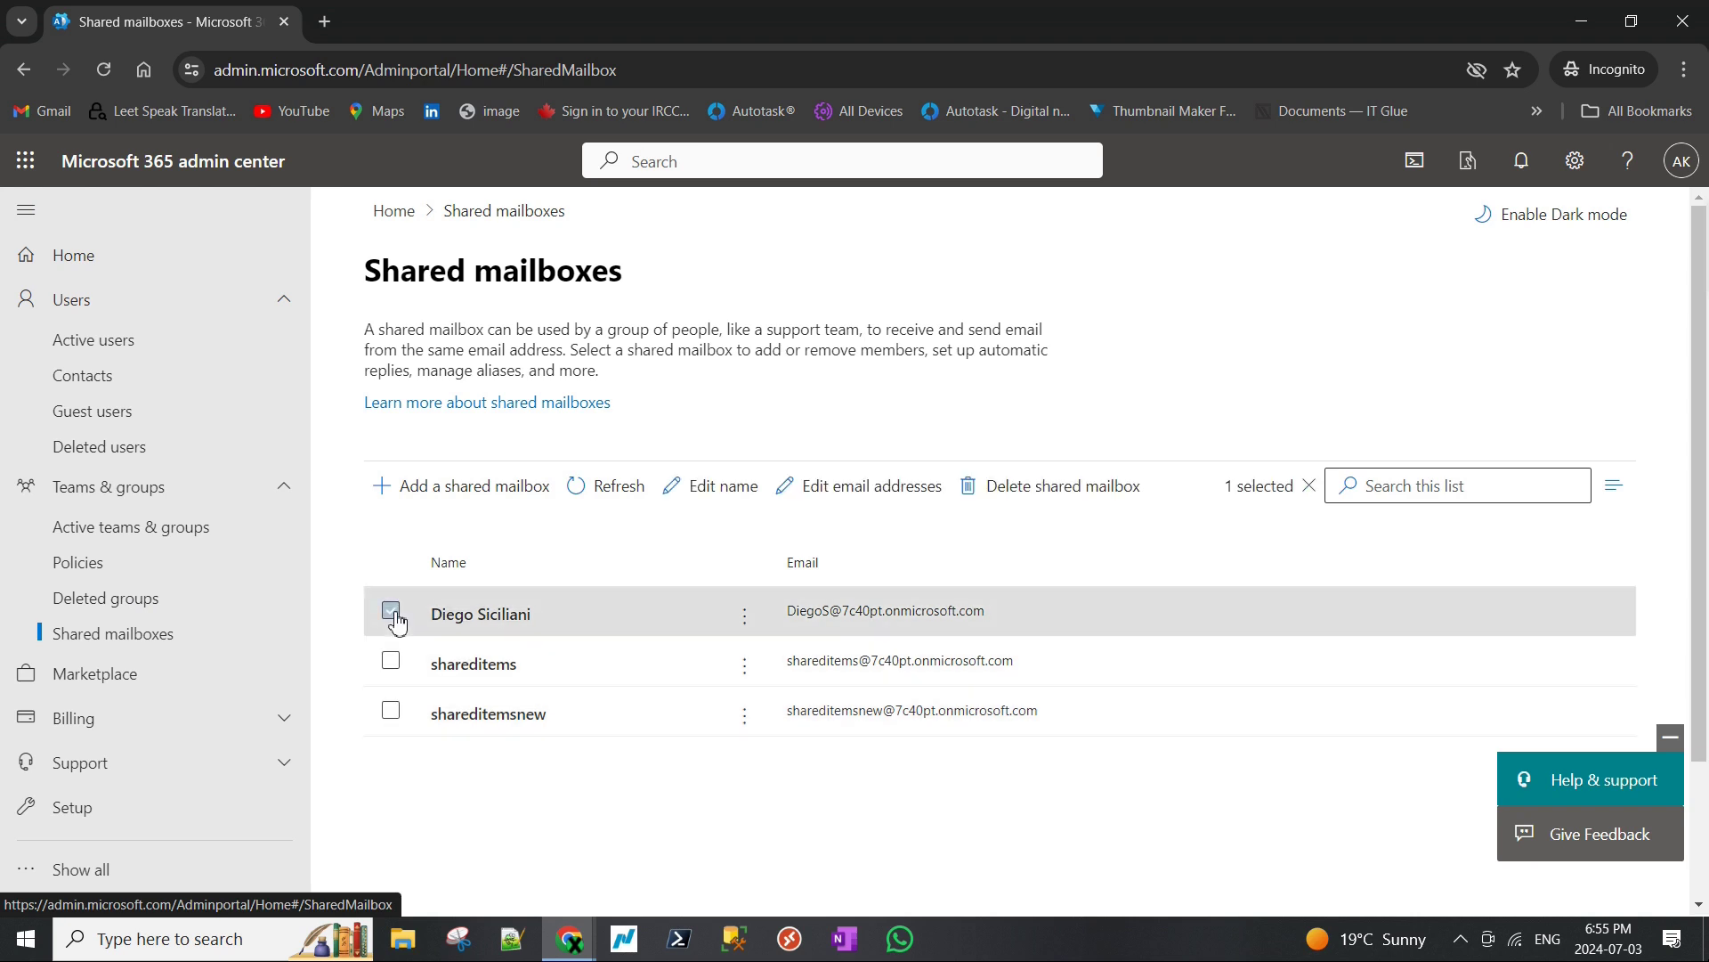
left_click(518, 602)
scroll(1238, 686, "down", 3)
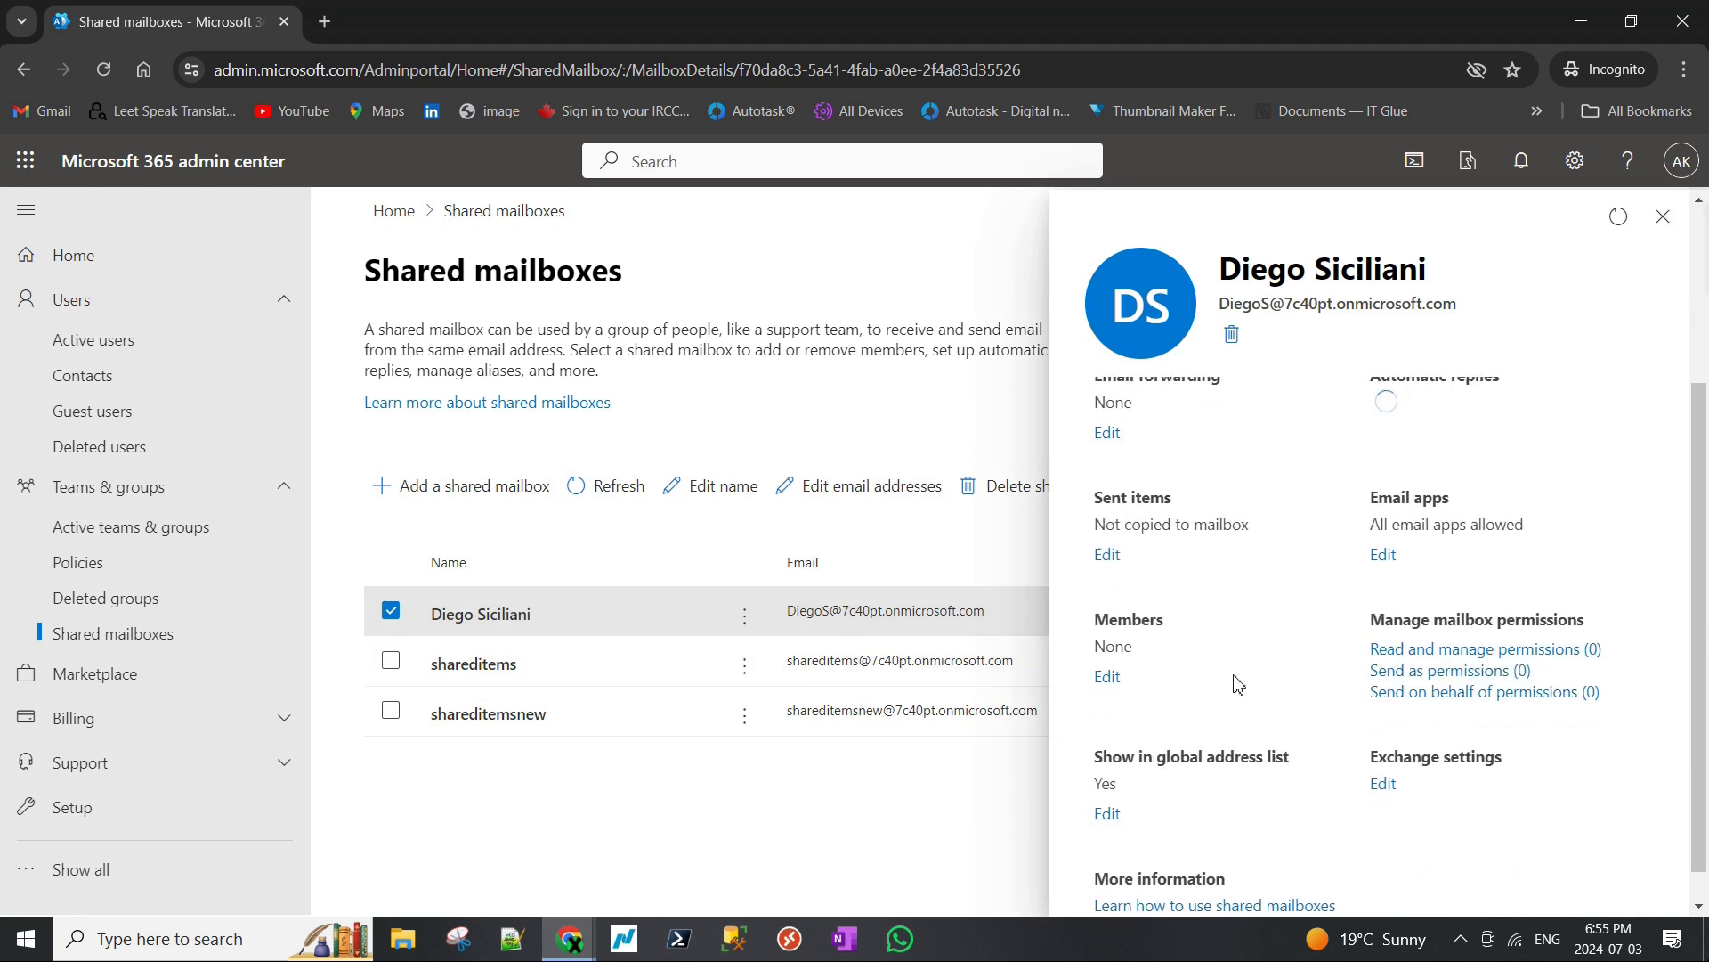
scroll(1415, 712, "up", 2)
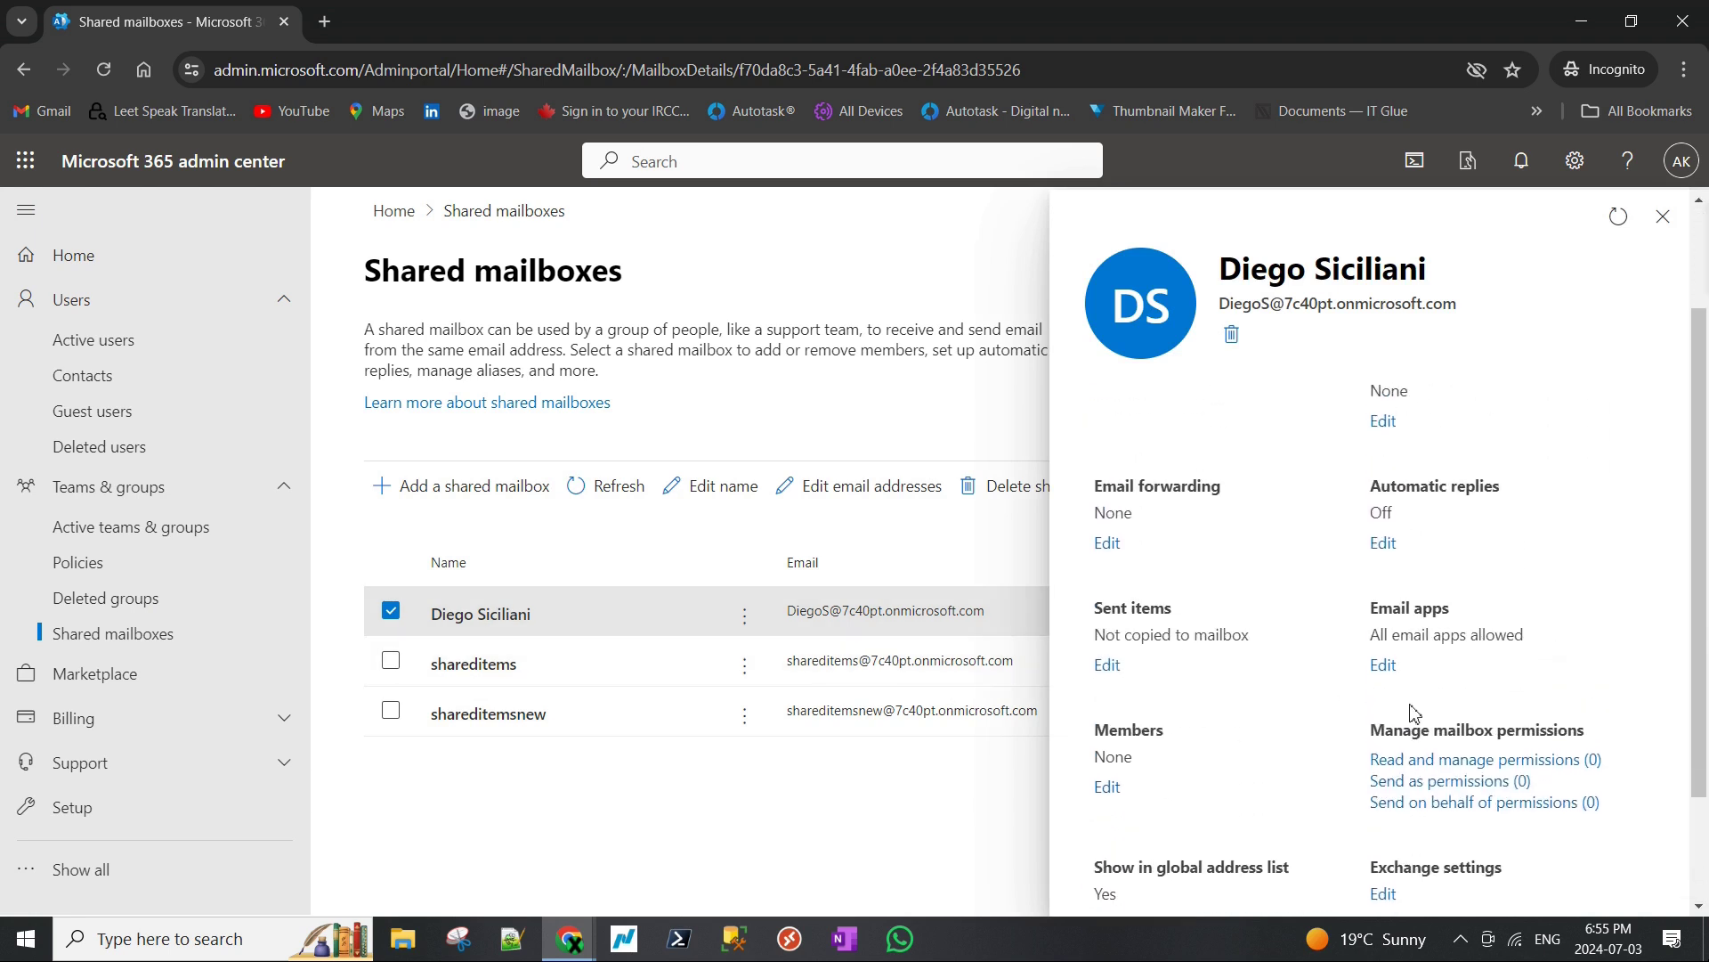
scroll(1434, 756, "down", 2)
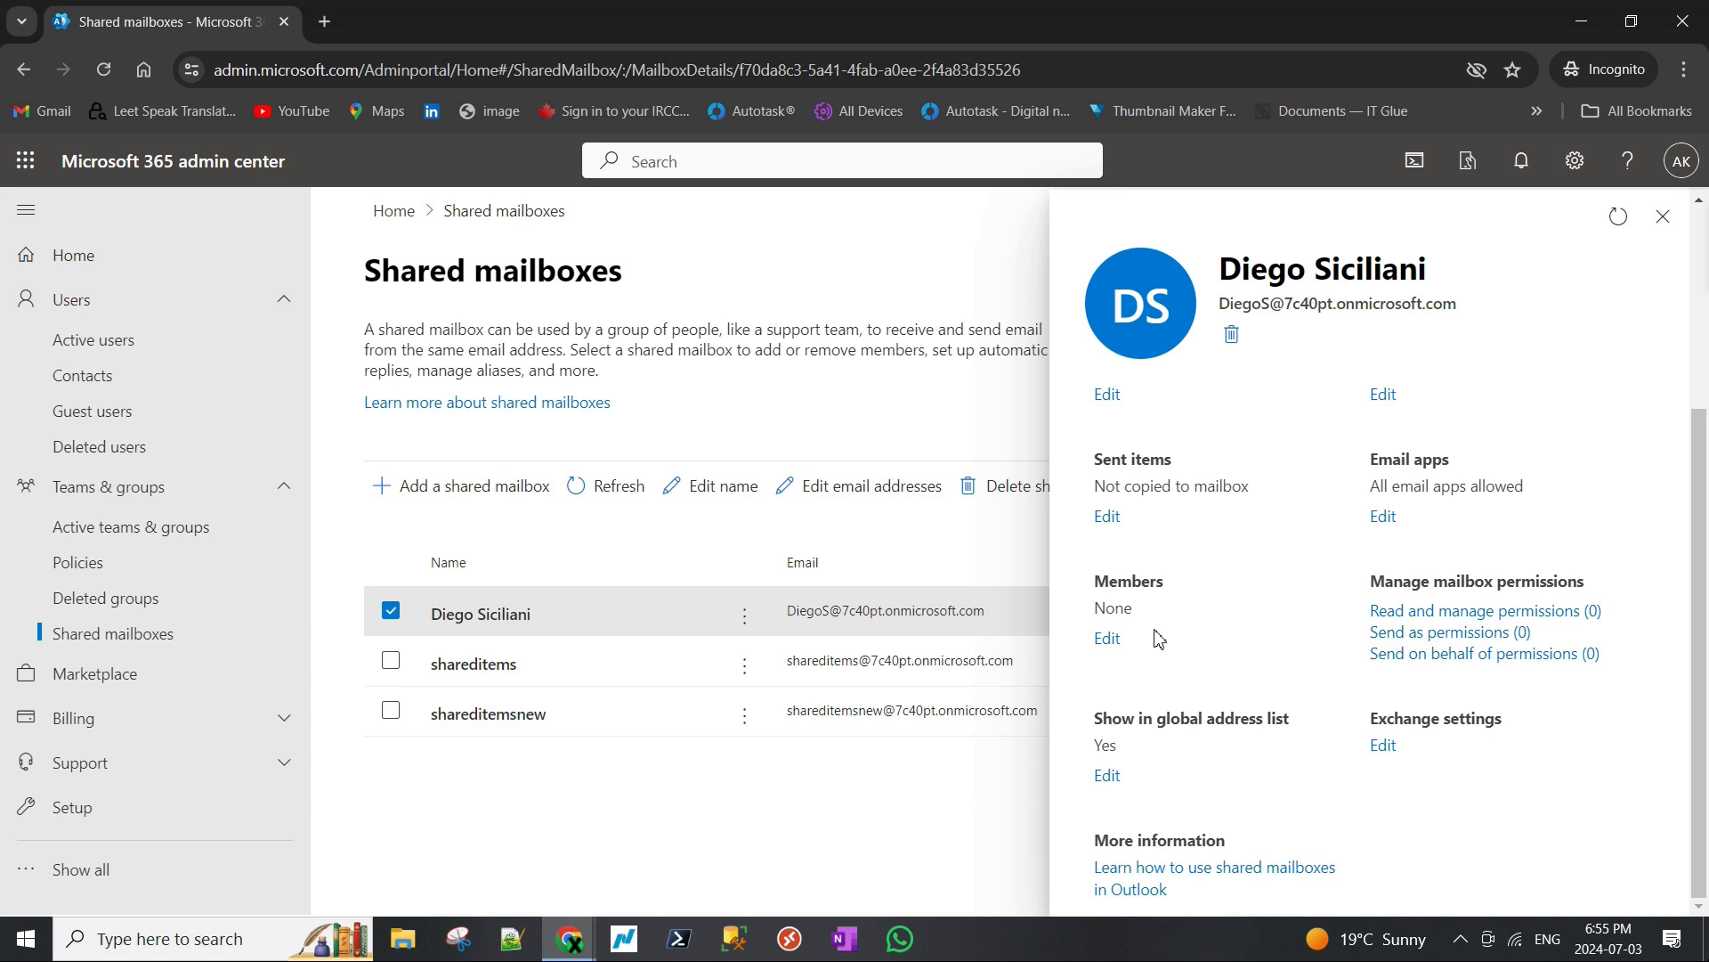
Add the admin account as a Read and manage delegate on the converted shared mailbox.
left_click(1109, 639)
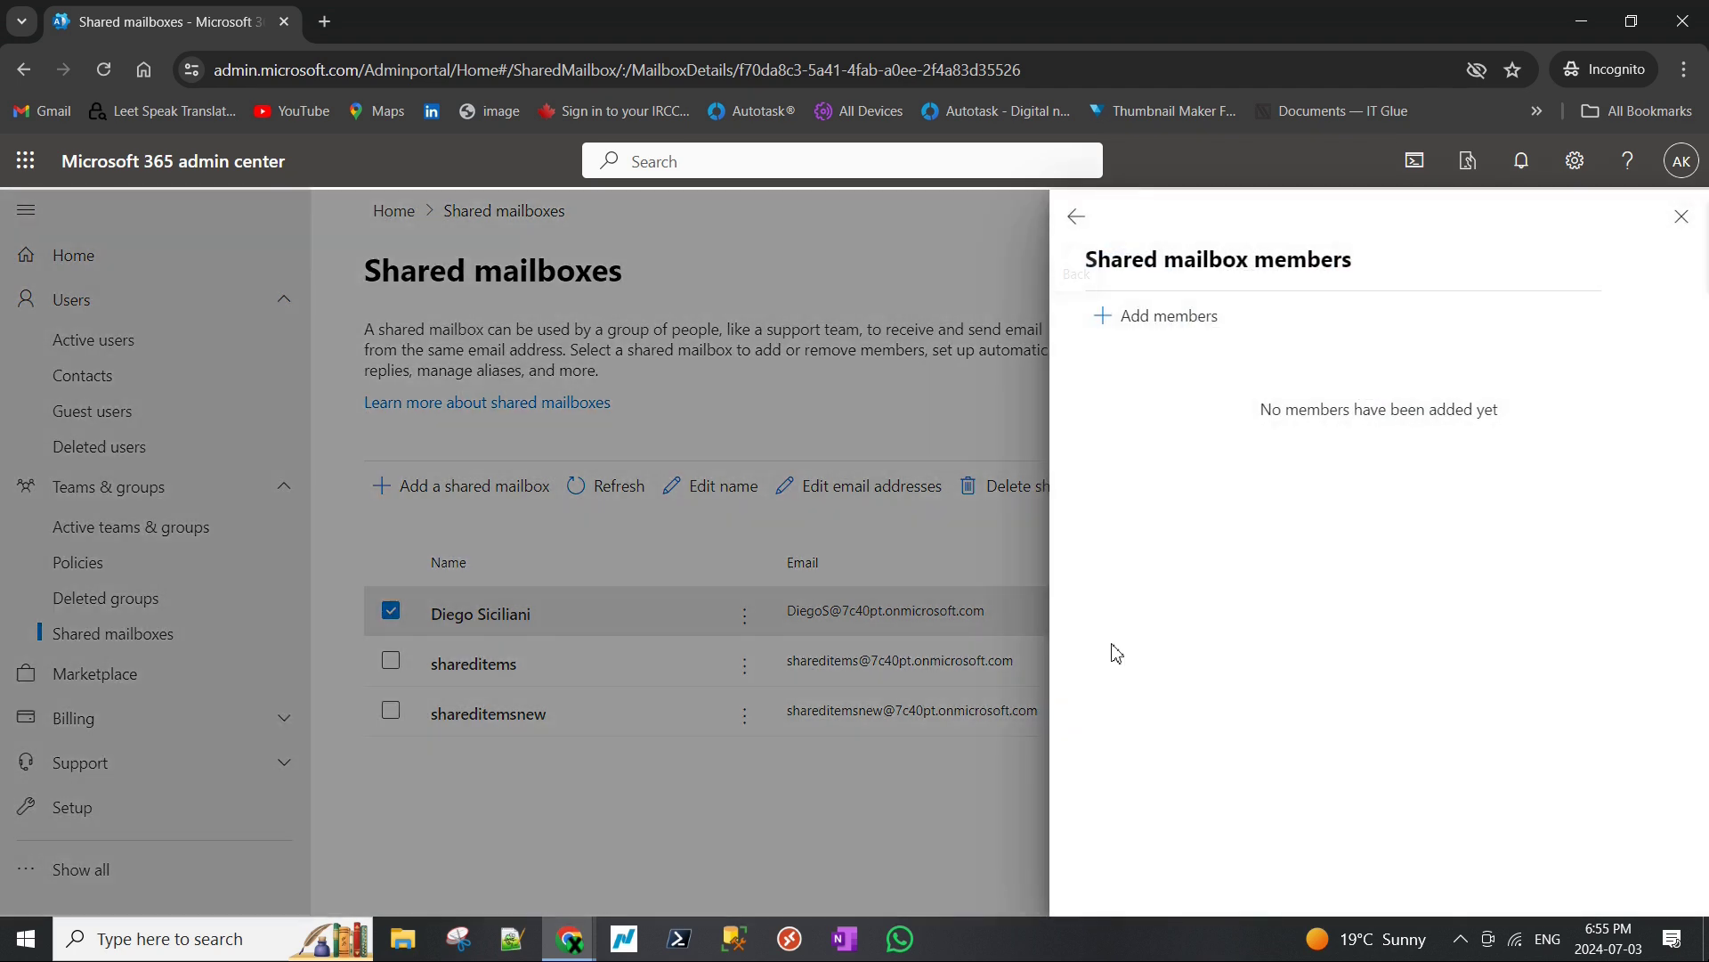
left_click(1079, 233)
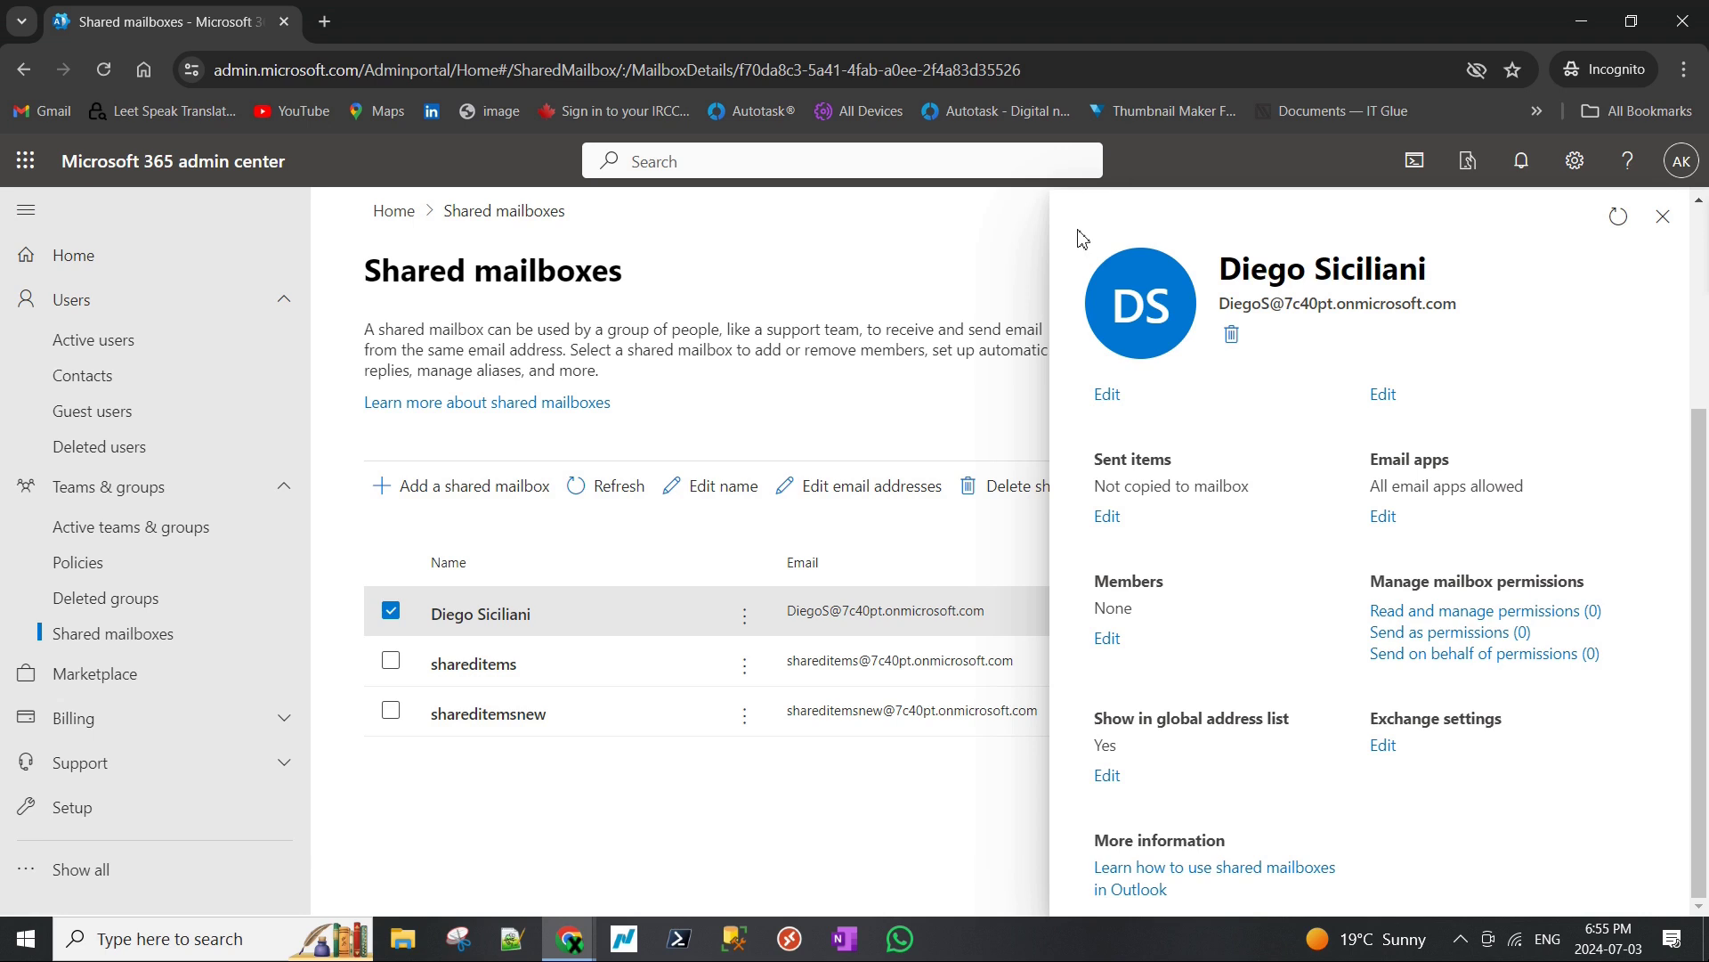
left_click(1419, 612)
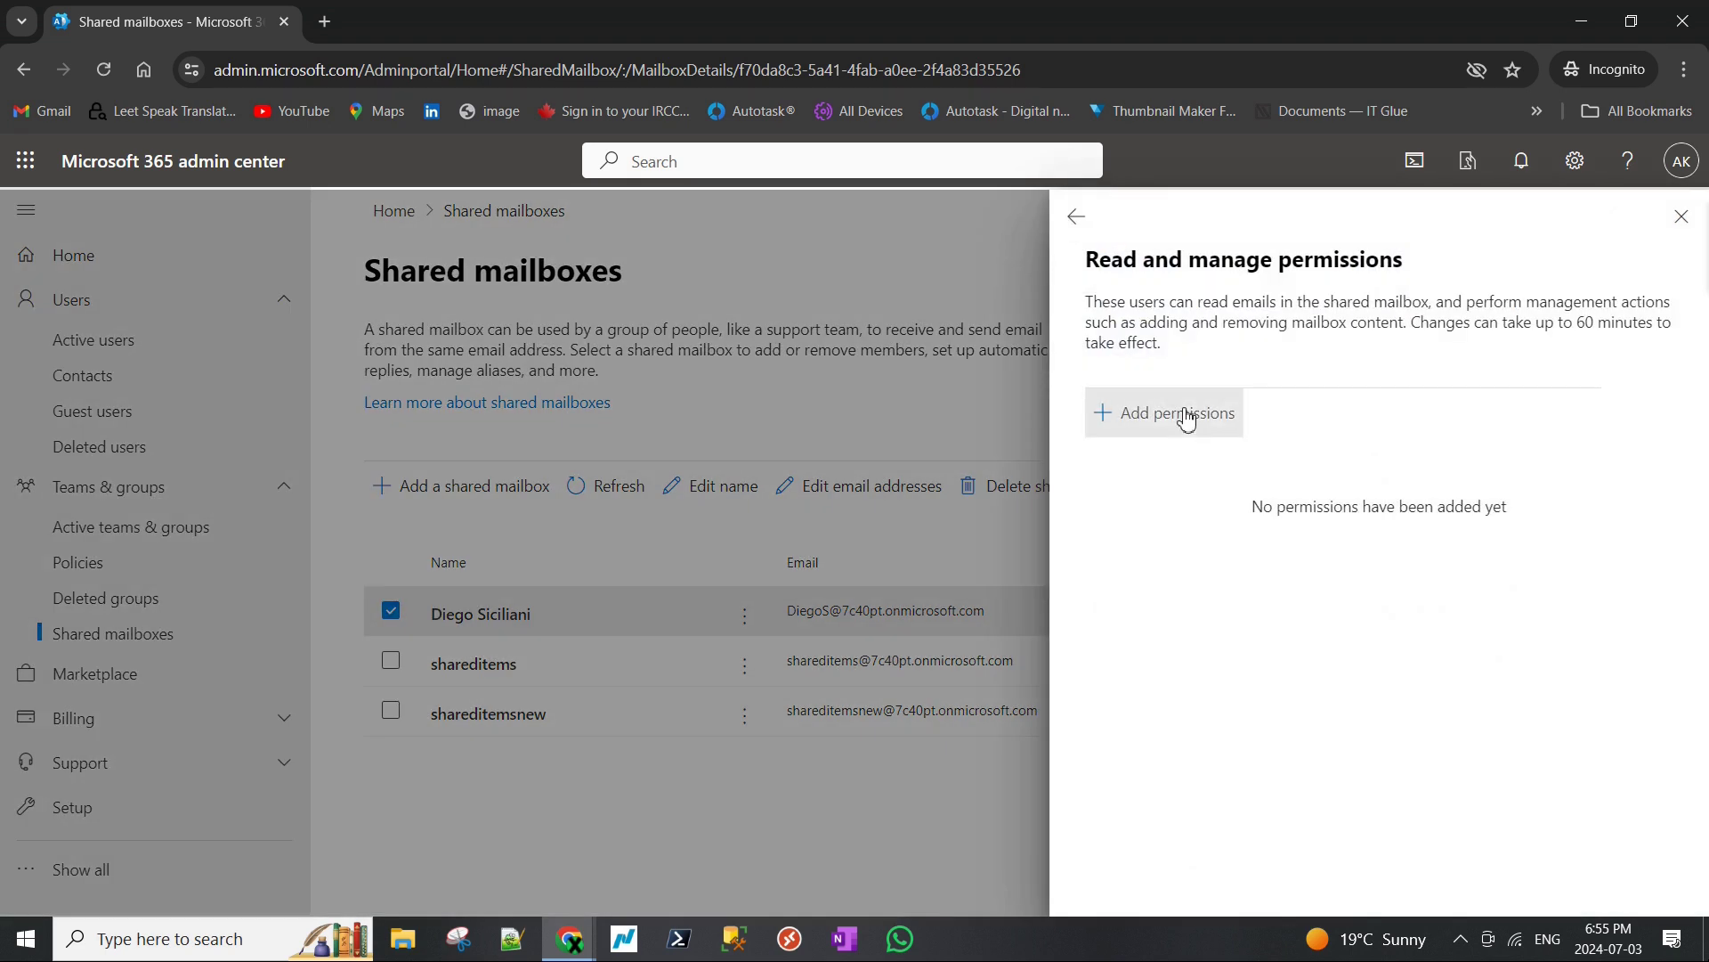
left_click(1178, 412)
type("aja")
left_click(1112, 444)
left_click(1124, 884)
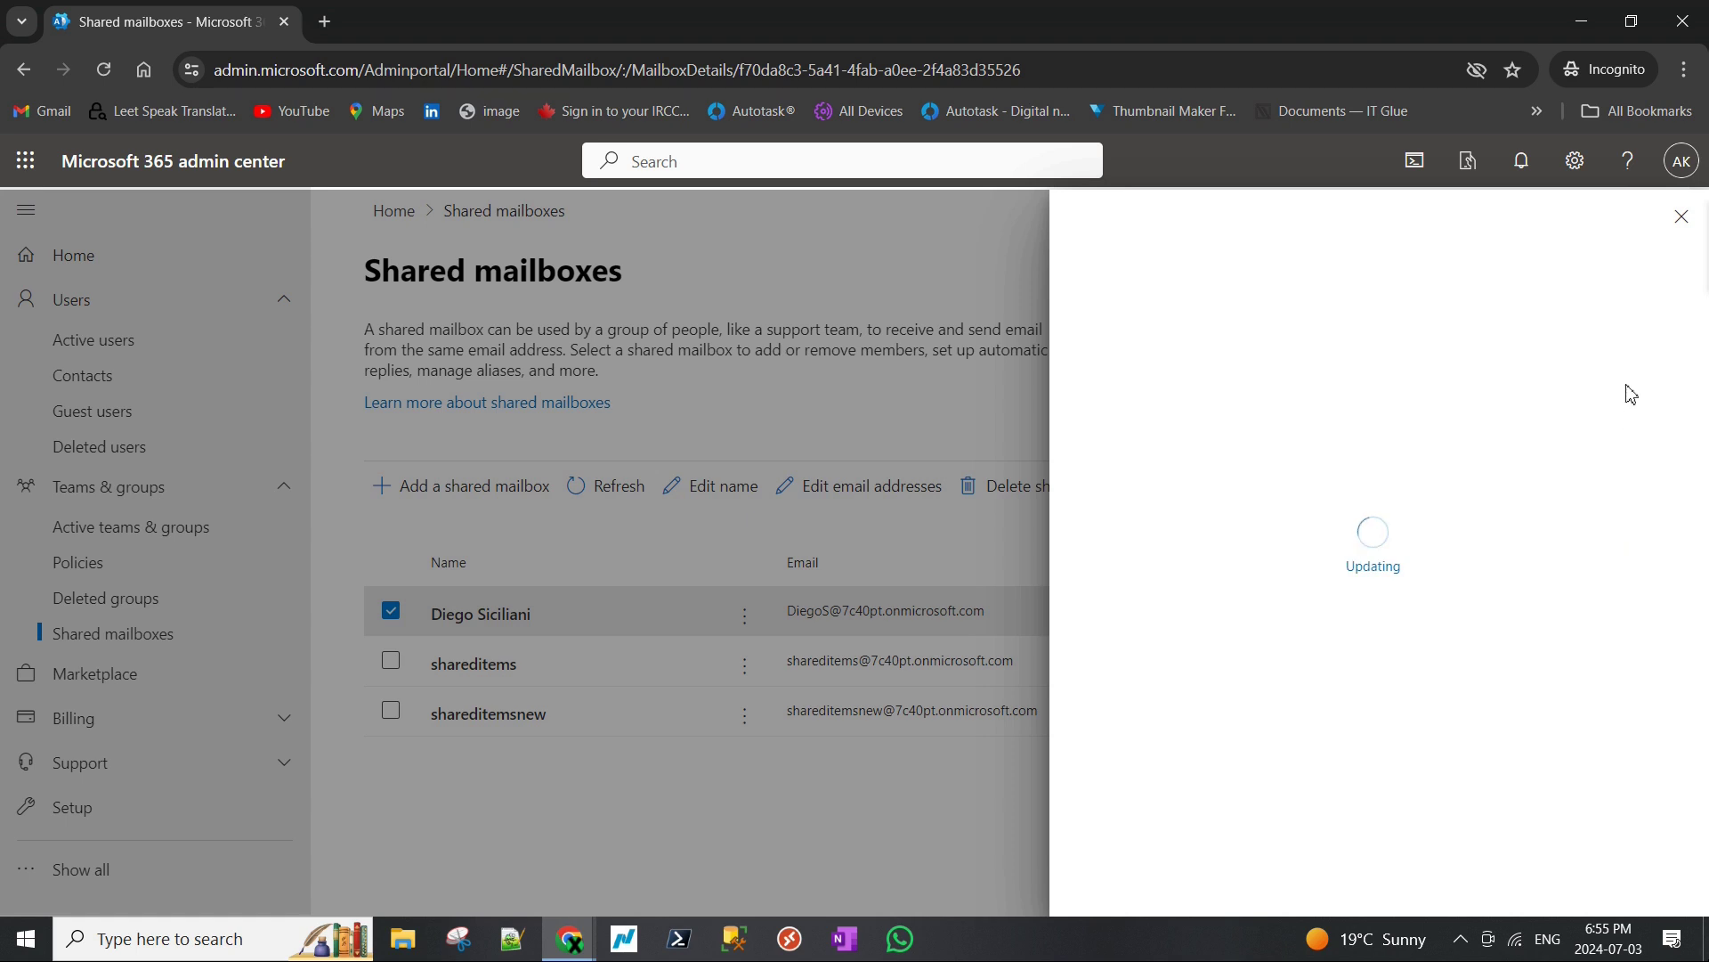
left_click(1681, 217)
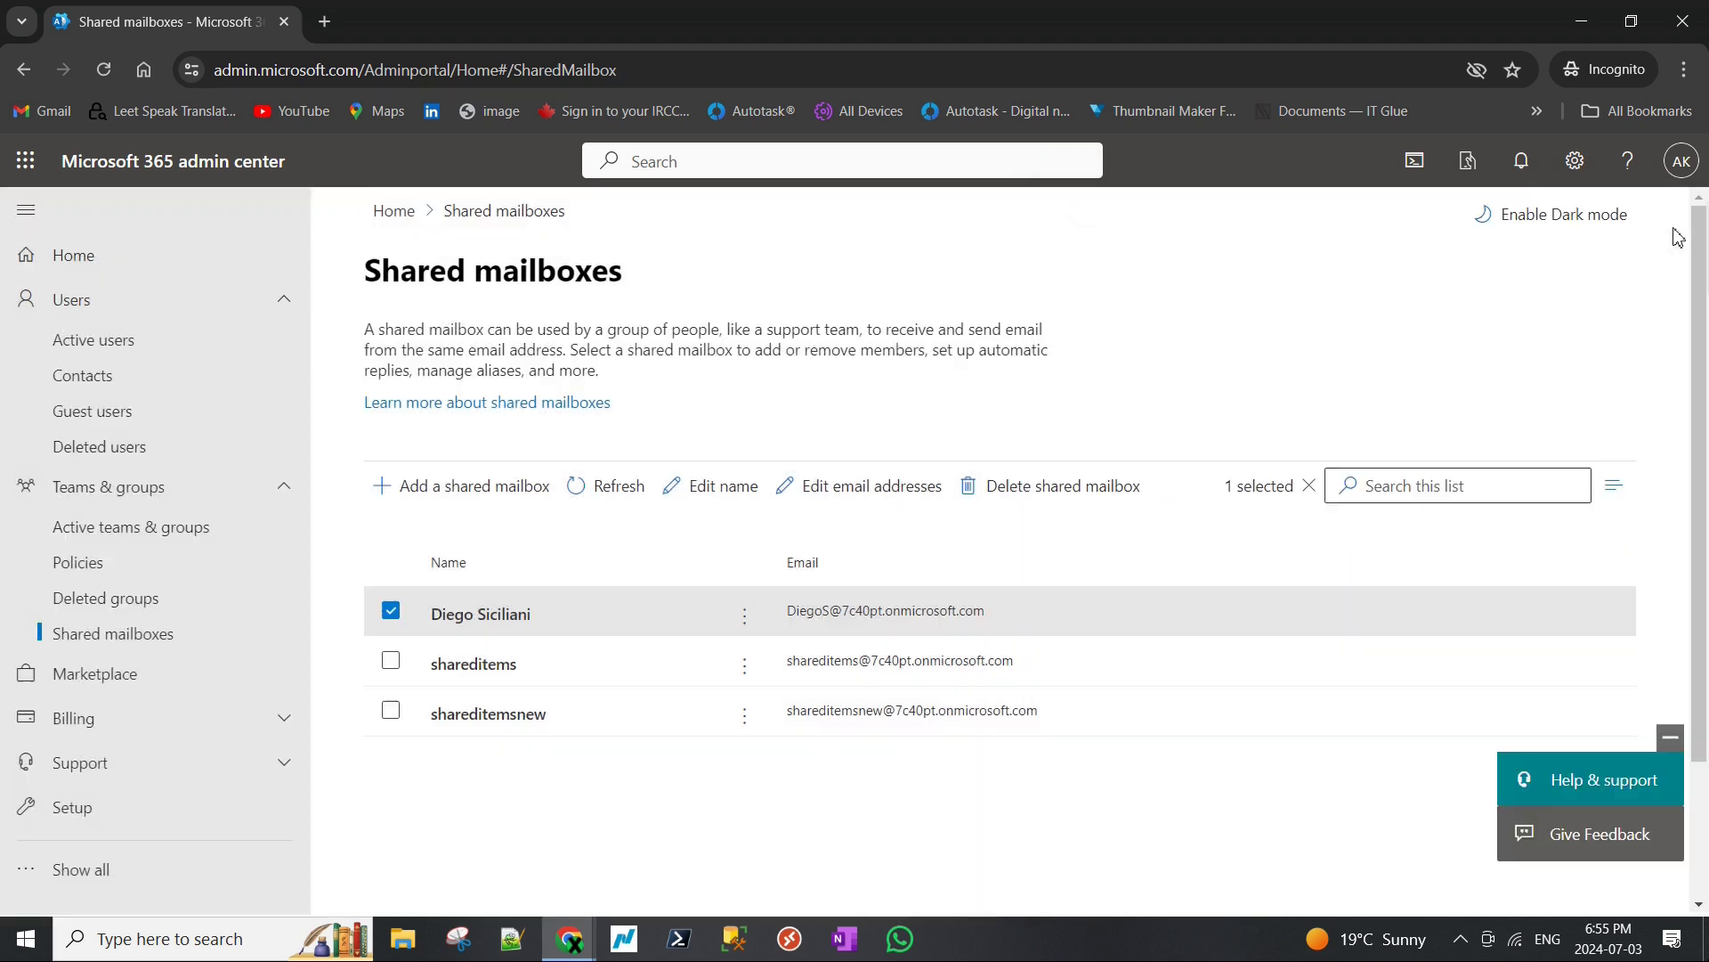